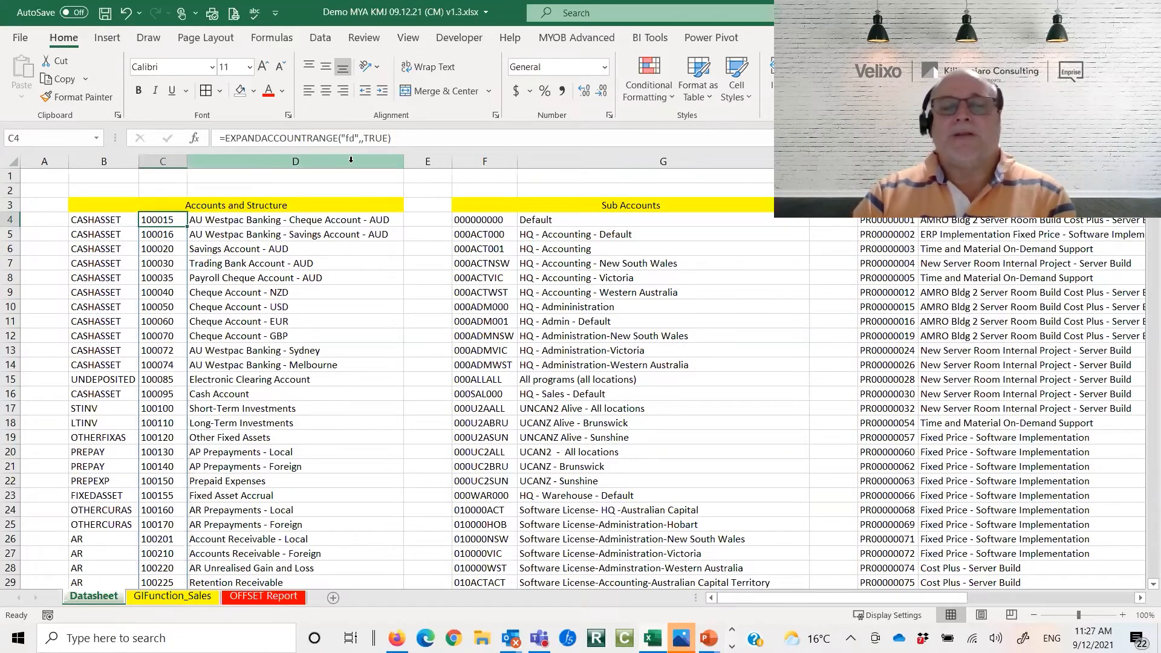
# Examine the formulas behind the account class, account name, sub account and project lists in cells B4, D4, F4 and I4
pyautogui.click(576, 38)
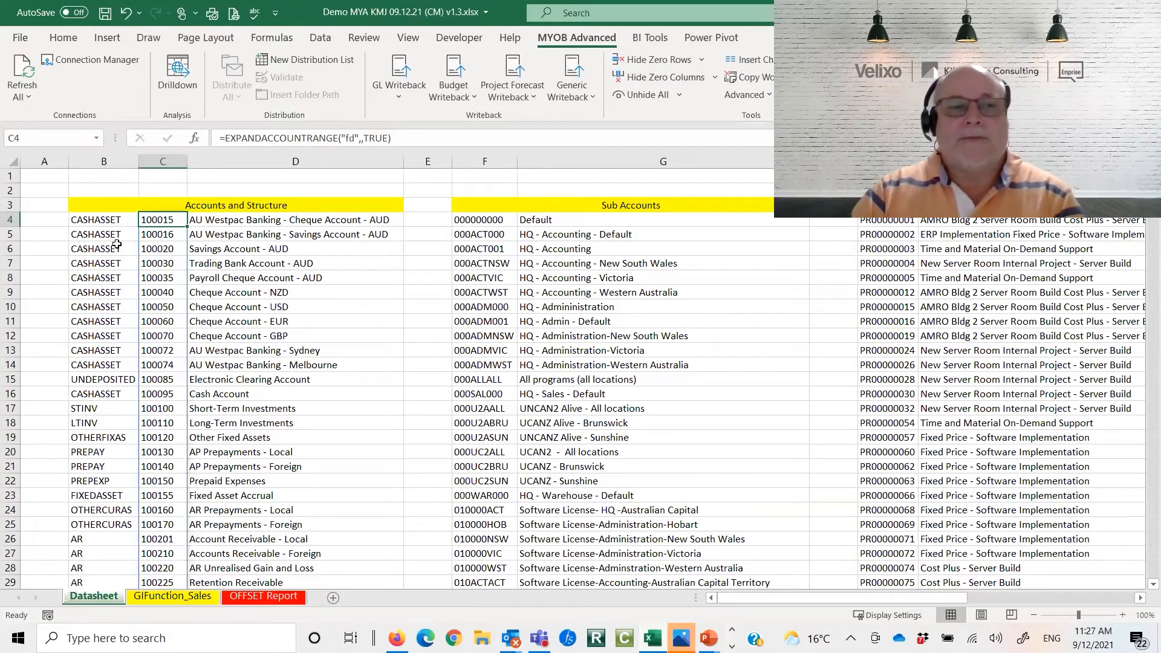
pyautogui.click(92, 224)
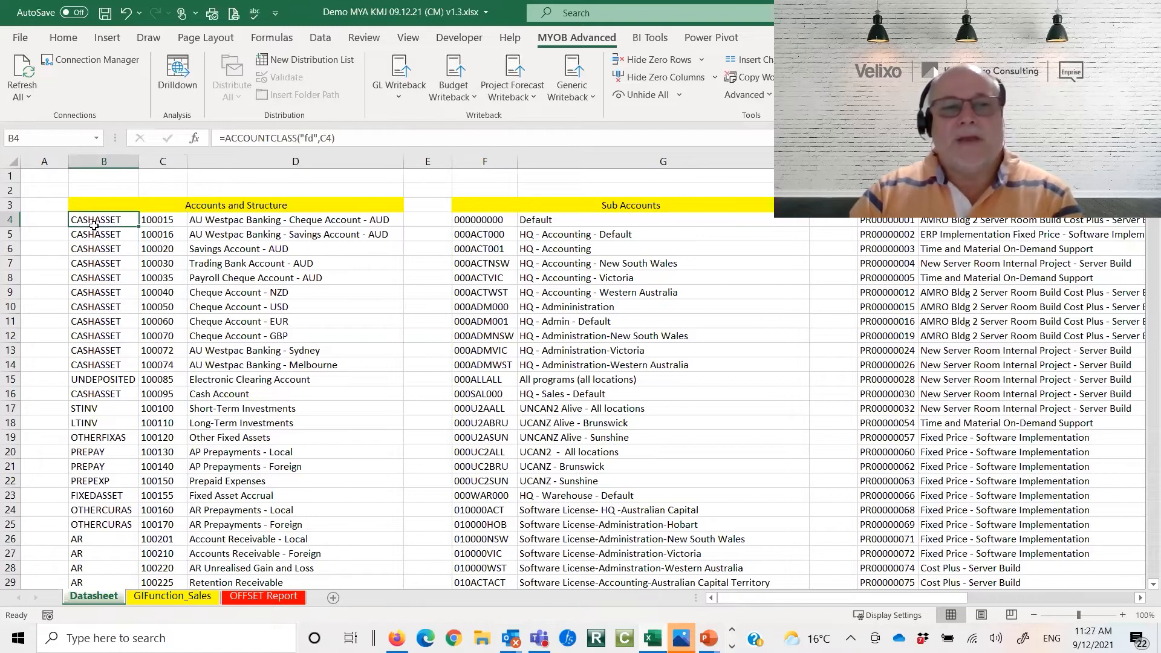
pyautogui.click(243, 222)
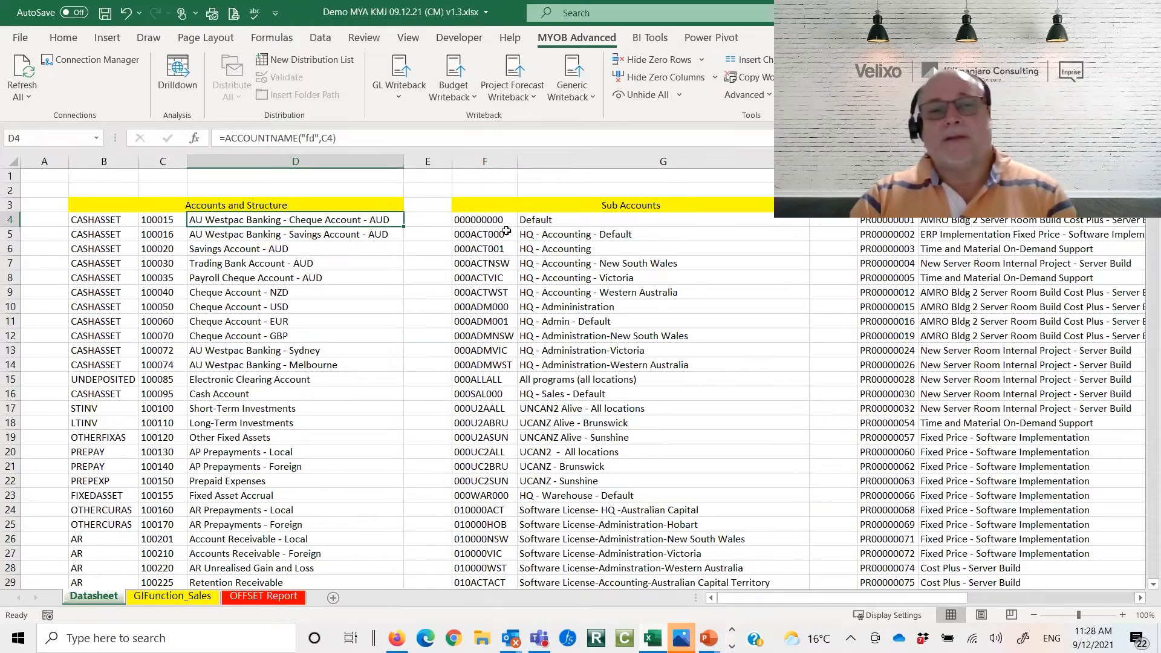
pyautogui.click(489, 221)
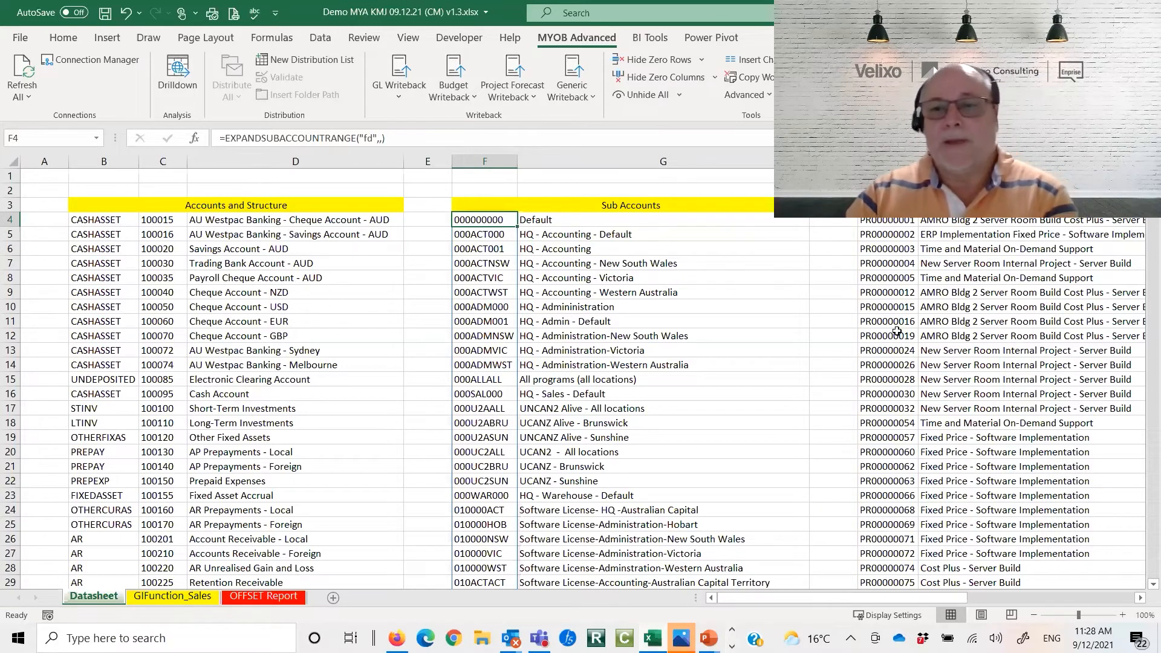
pyautogui.click(884, 223)
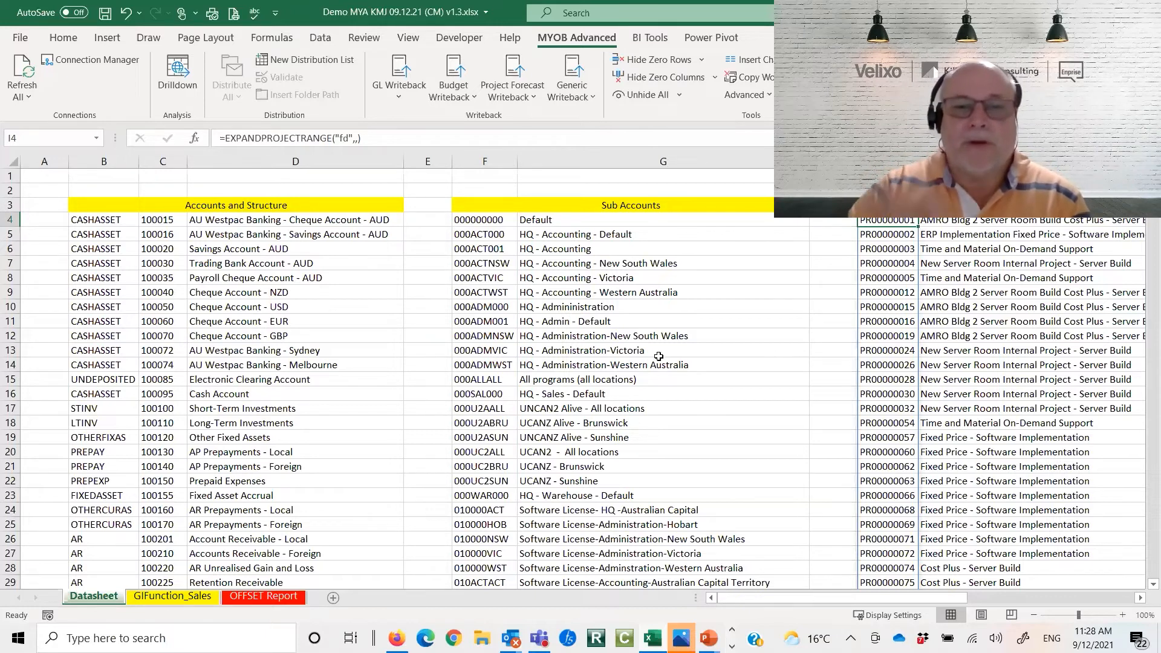
# Switch to the GIFunction_Sales sheet and check the generic inquiry name in cell A6
pyautogui.click(172, 597)
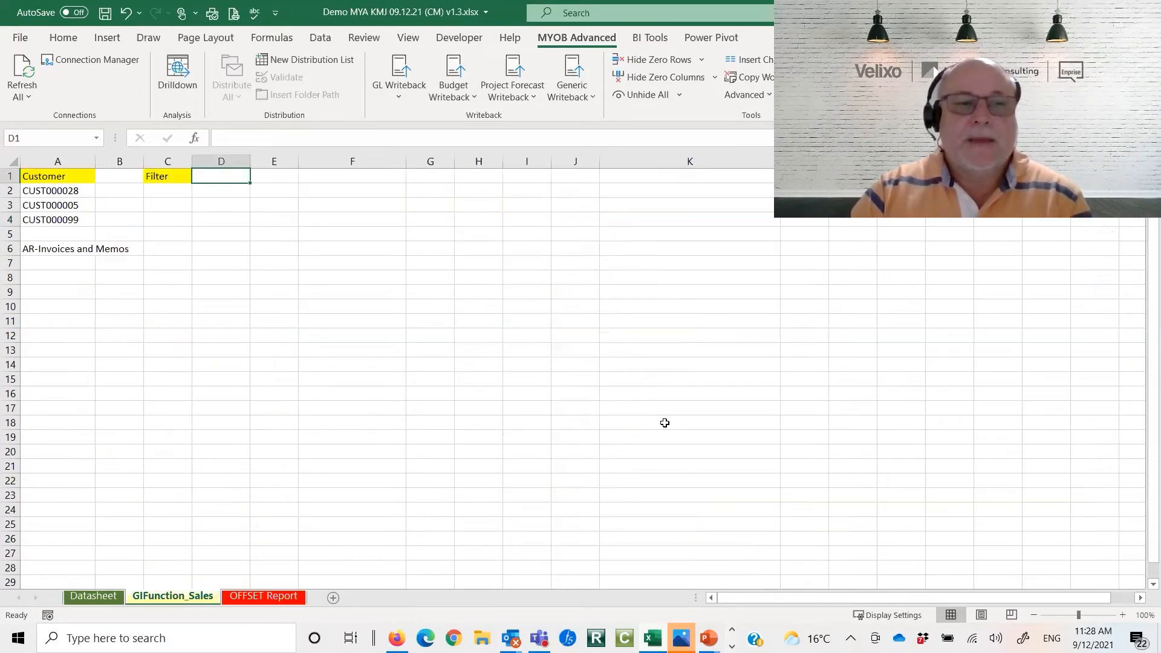
pyautogui.click(34, 247)
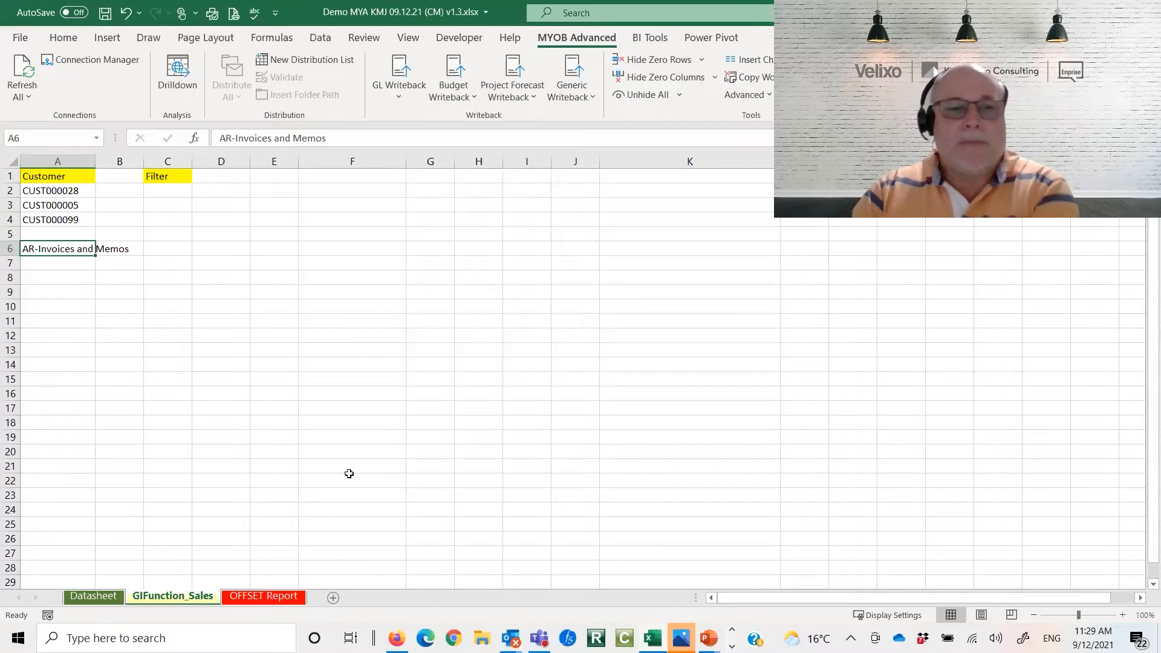
pyautogui.click(229, 234)
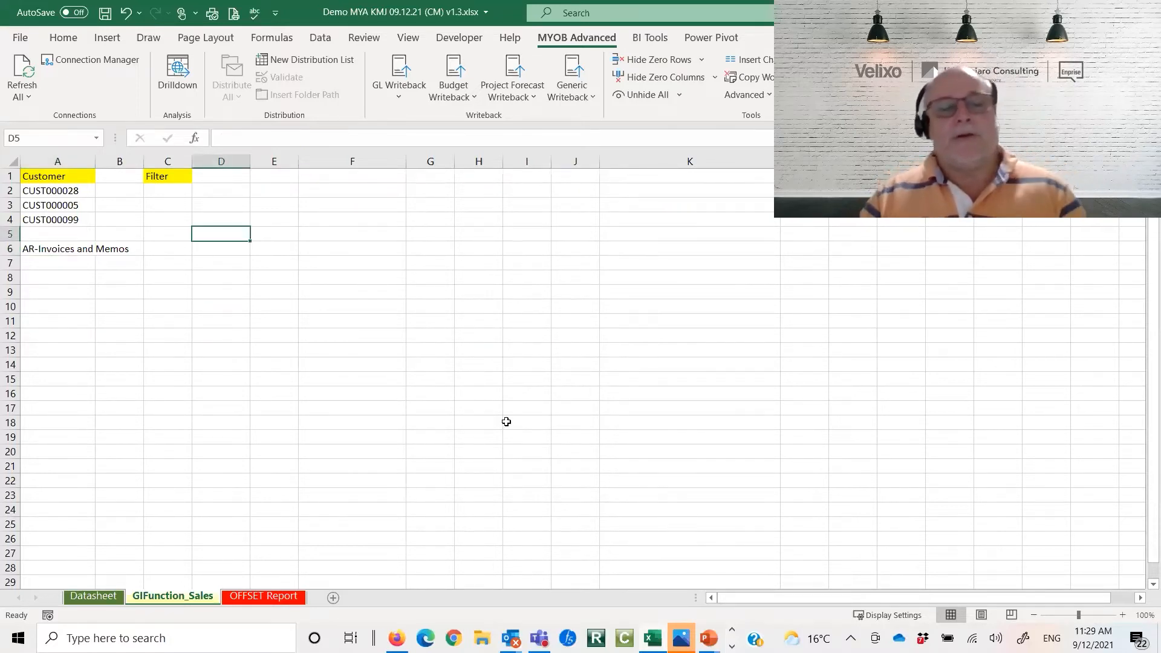
# Enter the text Kilimanjaro in cell E10
pyautogui.click(275, 305)
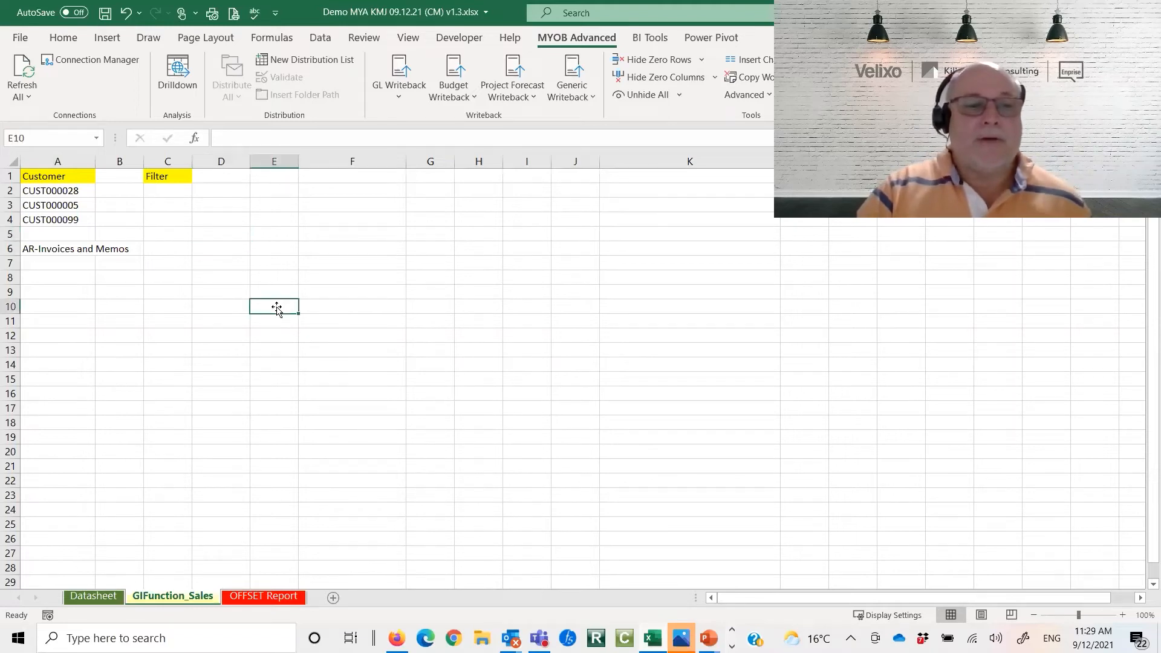
pyautogui.write('Kiliman')
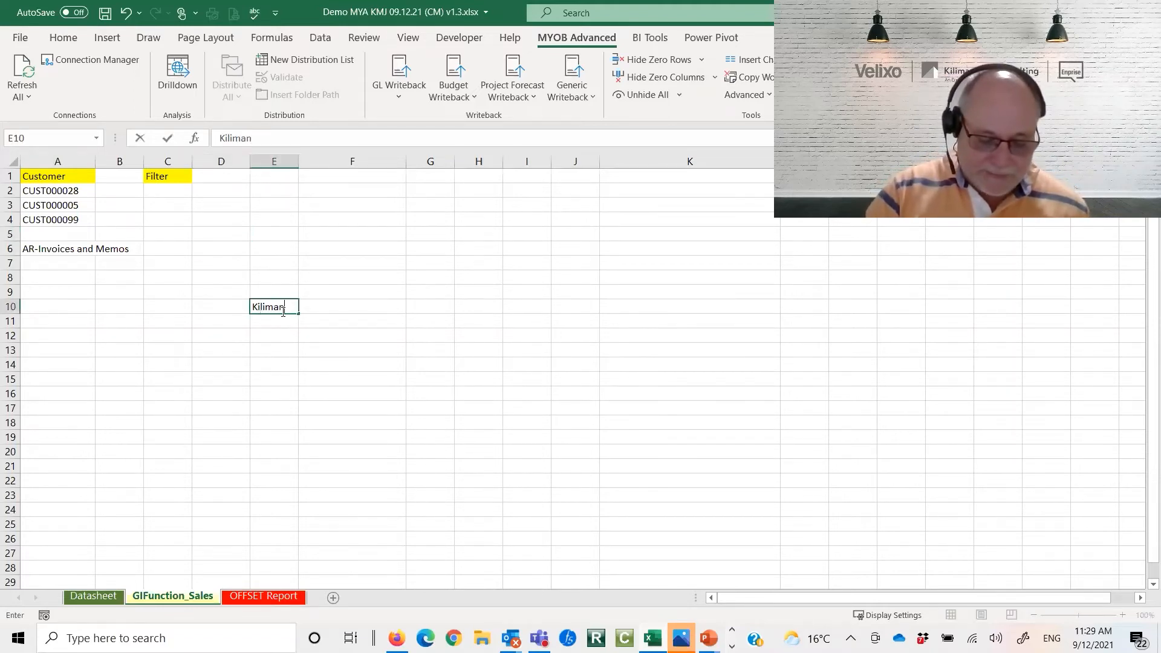
pyautogui.write('jaro')
pyautogui.press('Return')
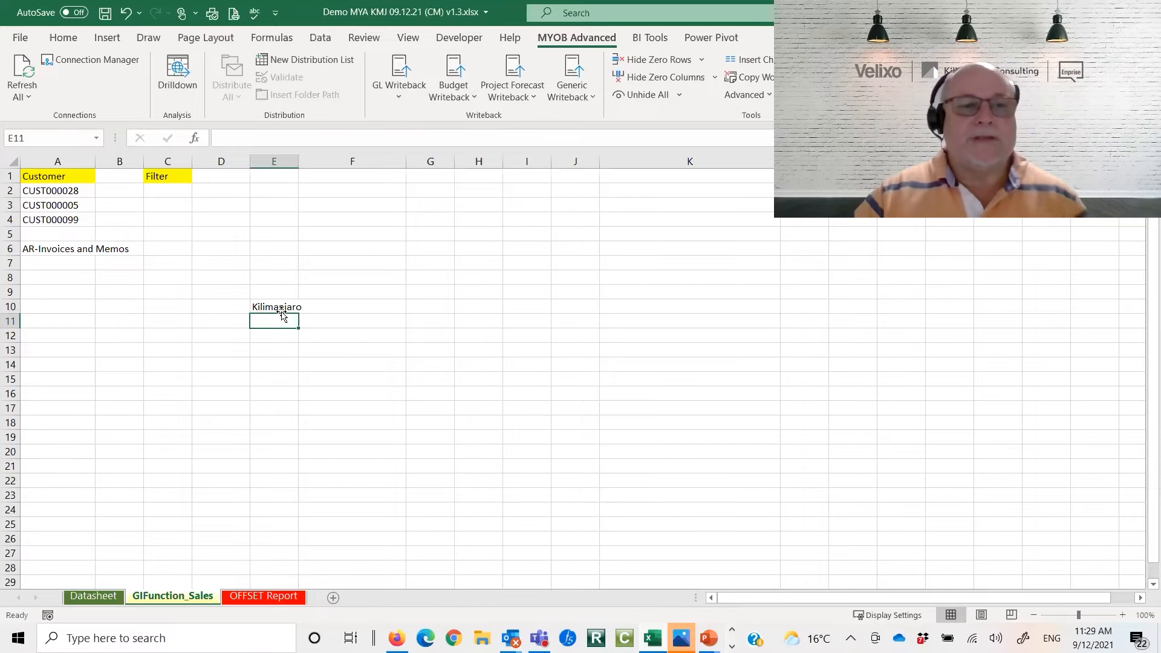
# Enter =GI("fd",A6,,,TRUE) in cell D5 to return the AR-Invoices and Memos inquiry with column headers
pyautogui.click(211, 233)
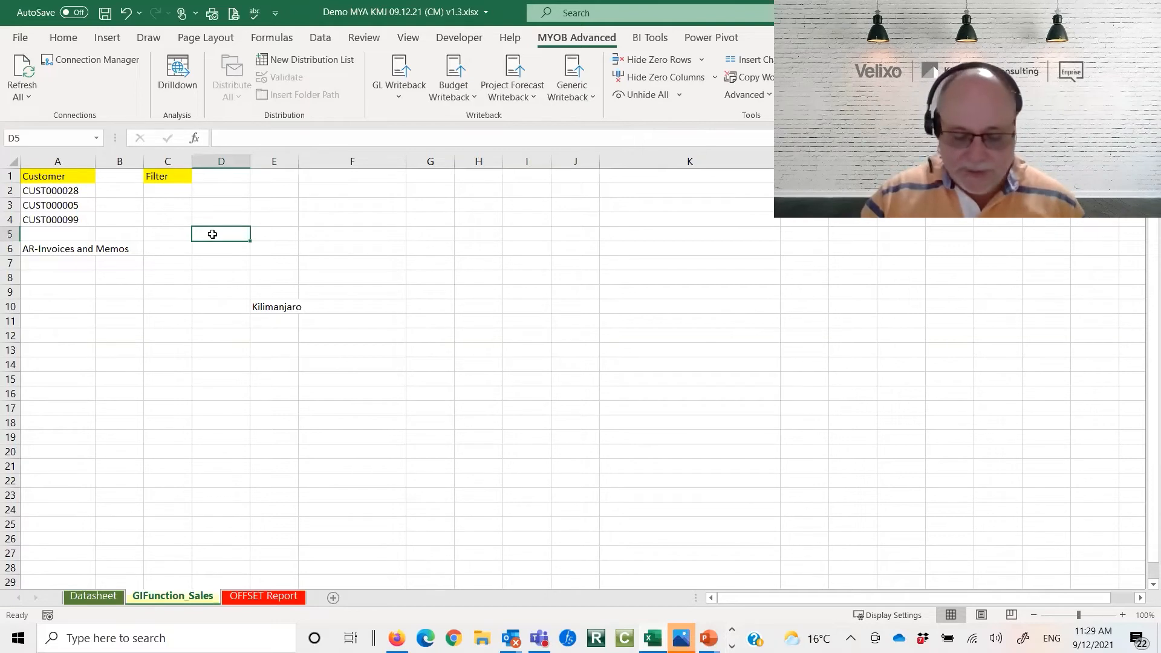
pyautogui.write('=gi')
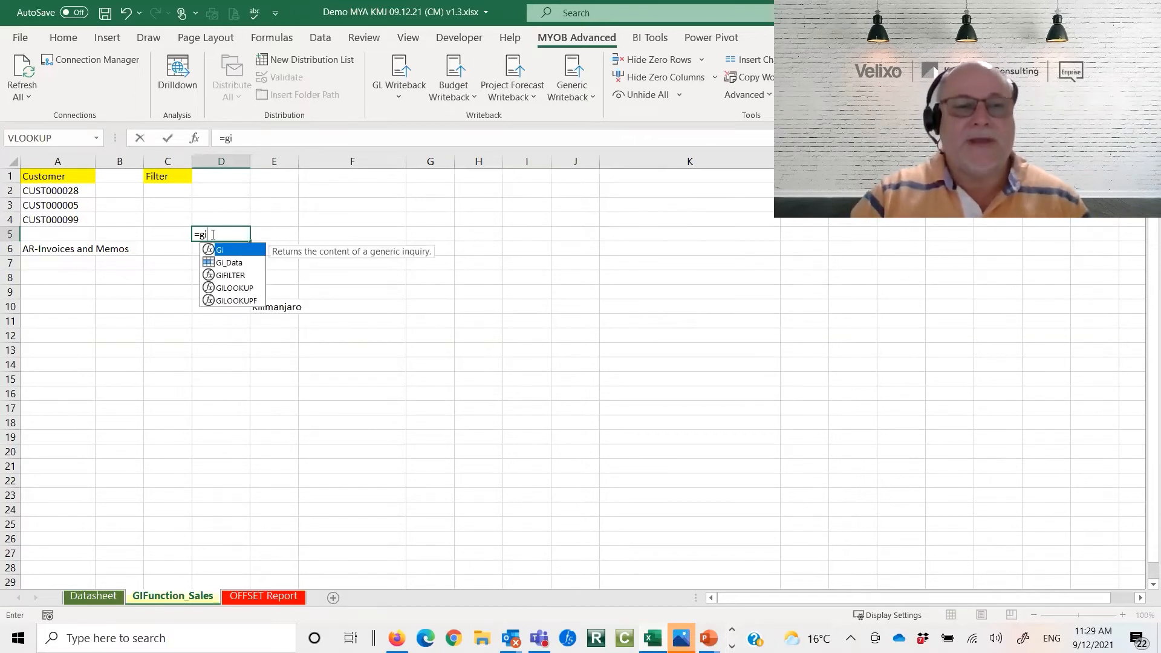
pyautogui.doubleClick(230, 252)
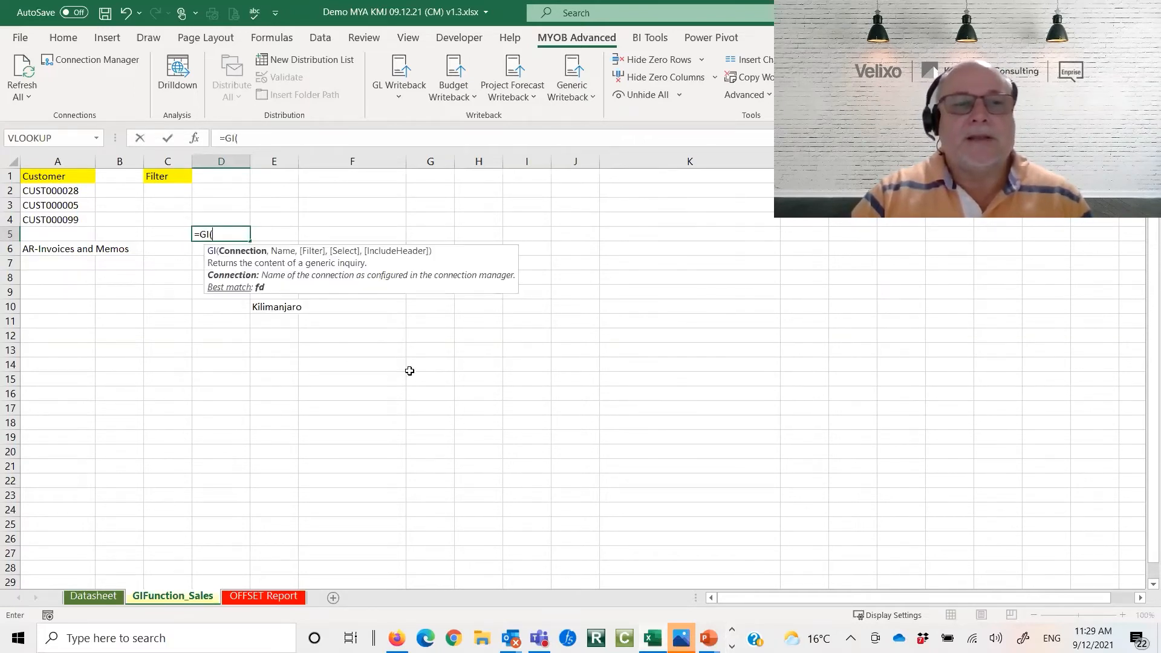
pyautogui.write('"fd",')
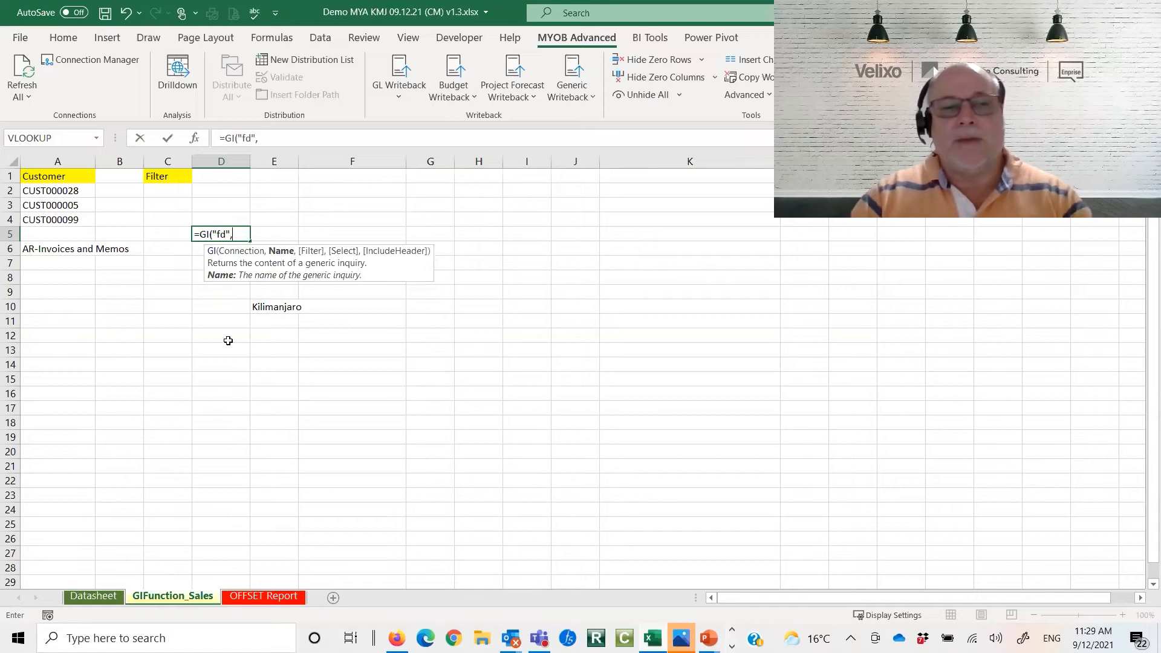
pyautogui.click(47, 255)
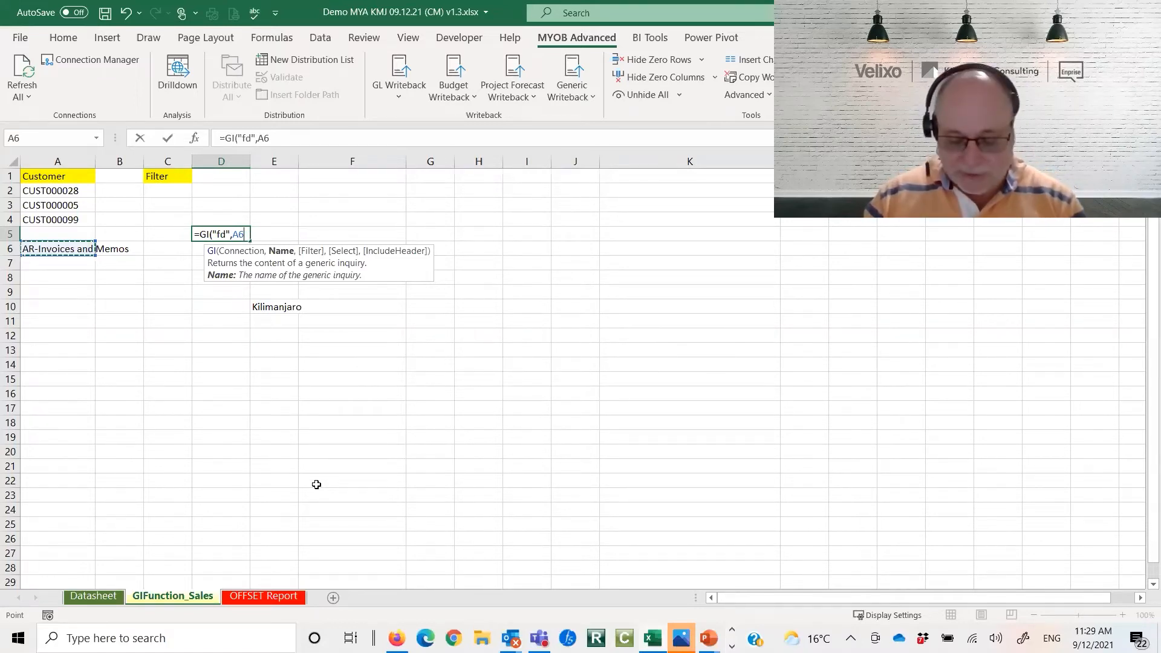
pyautogui.write(',')
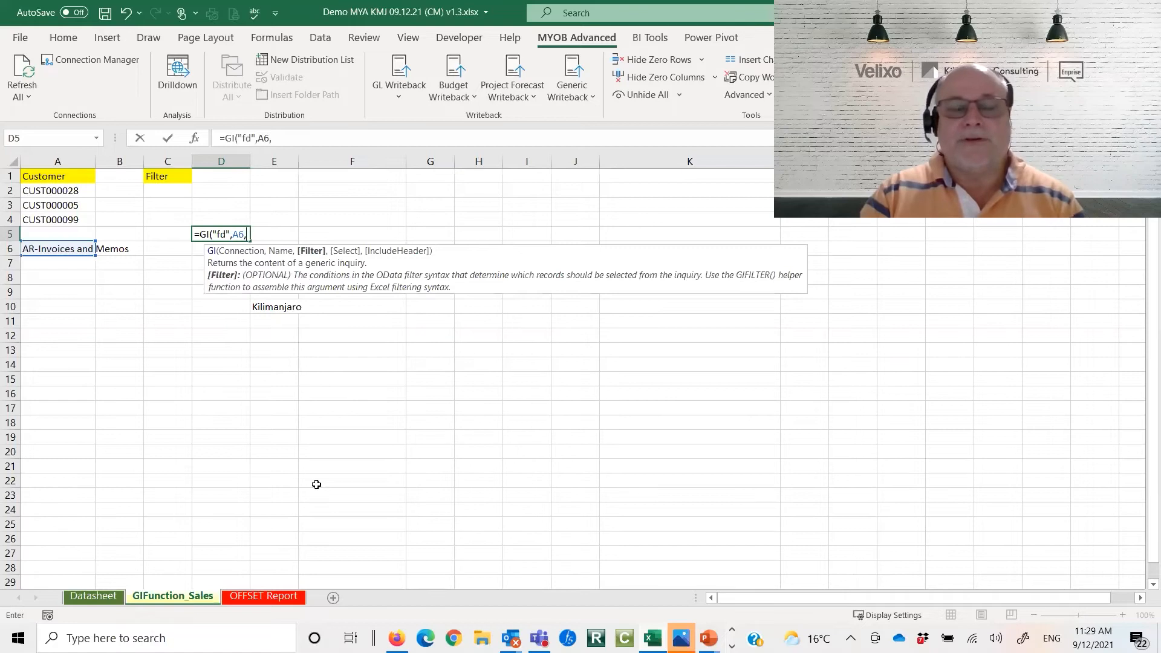
pyautogui.write(',')
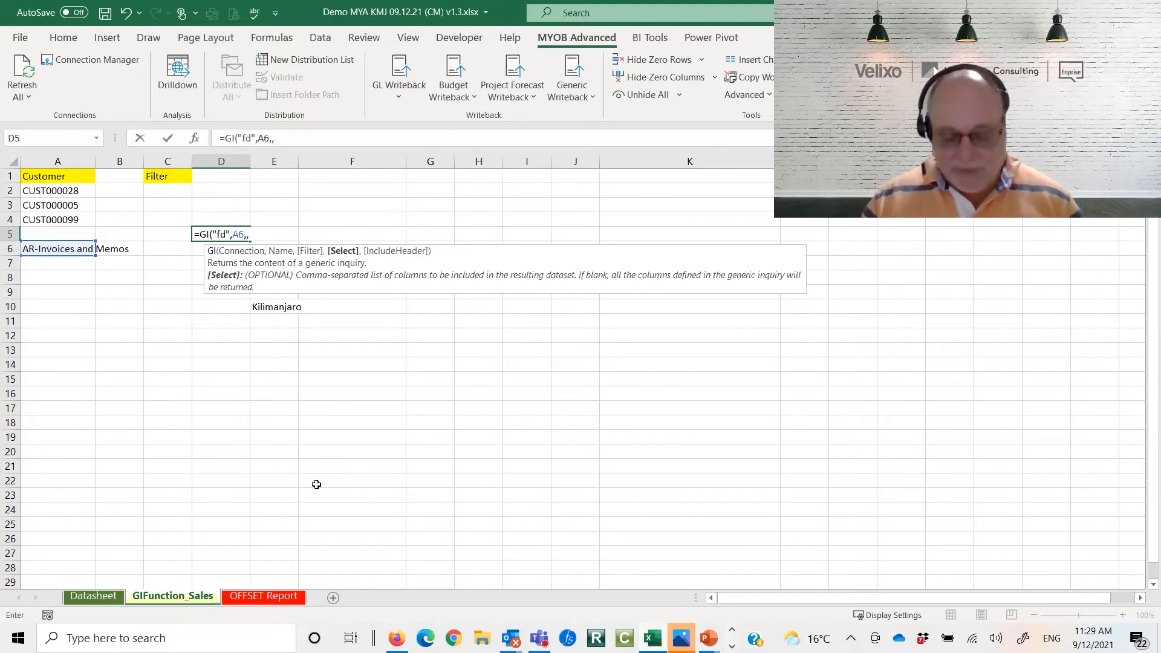
pyautogui.write(',')
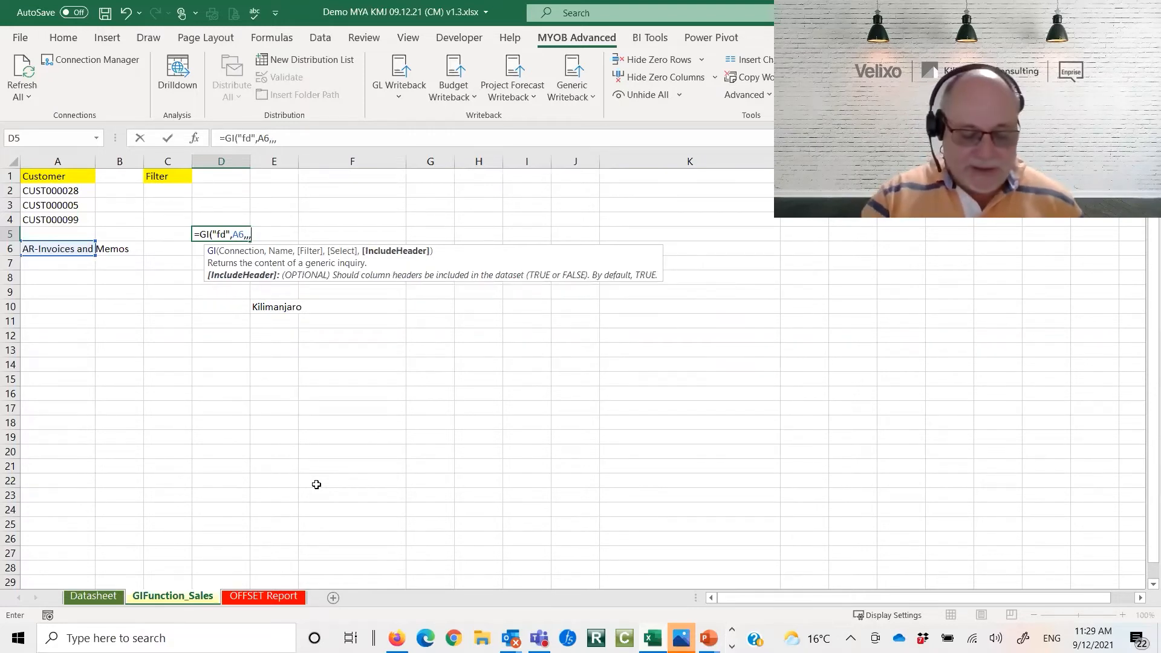
pyautogui.write('TRUE')
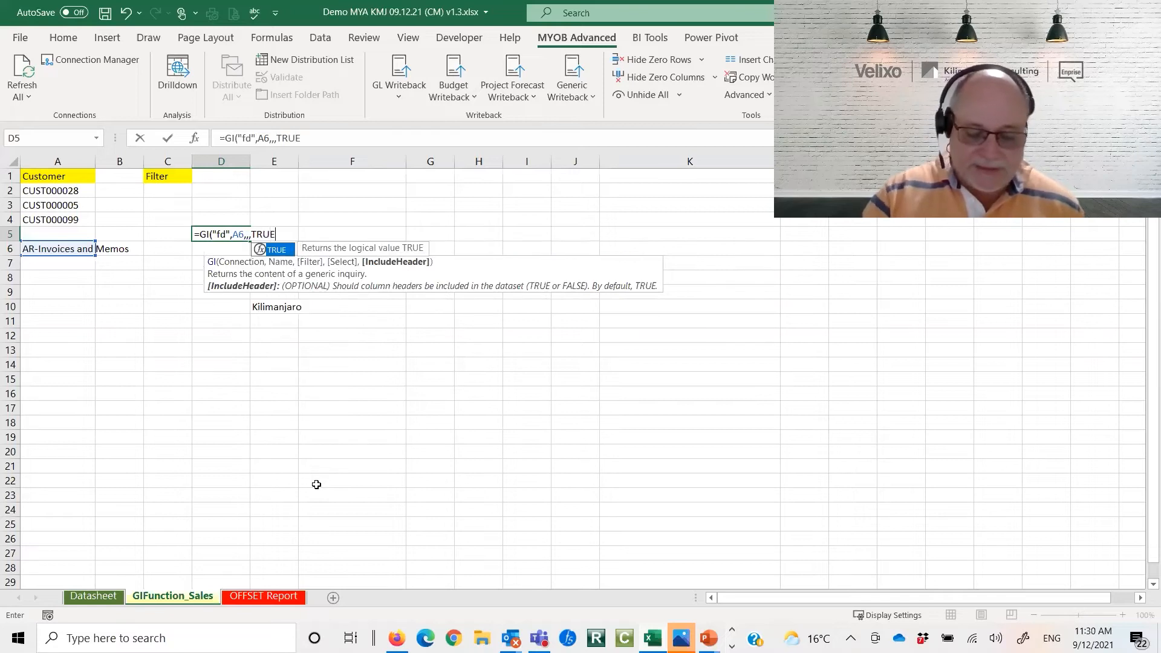
pyautogui.write(')')
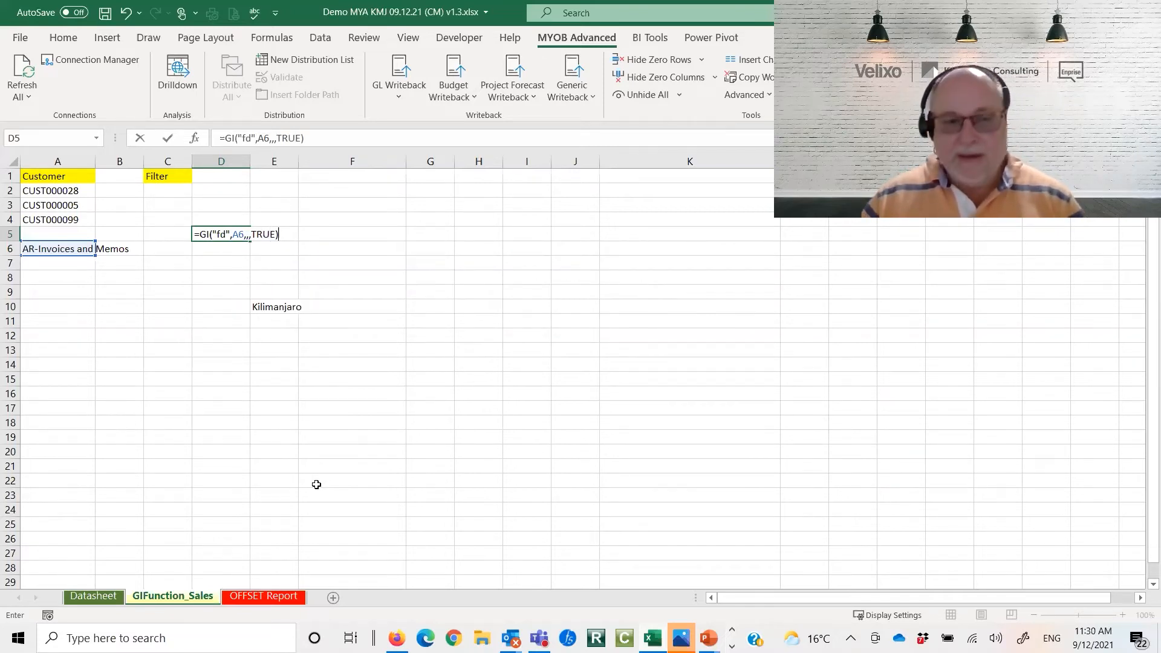
pyautogui.press('Return')
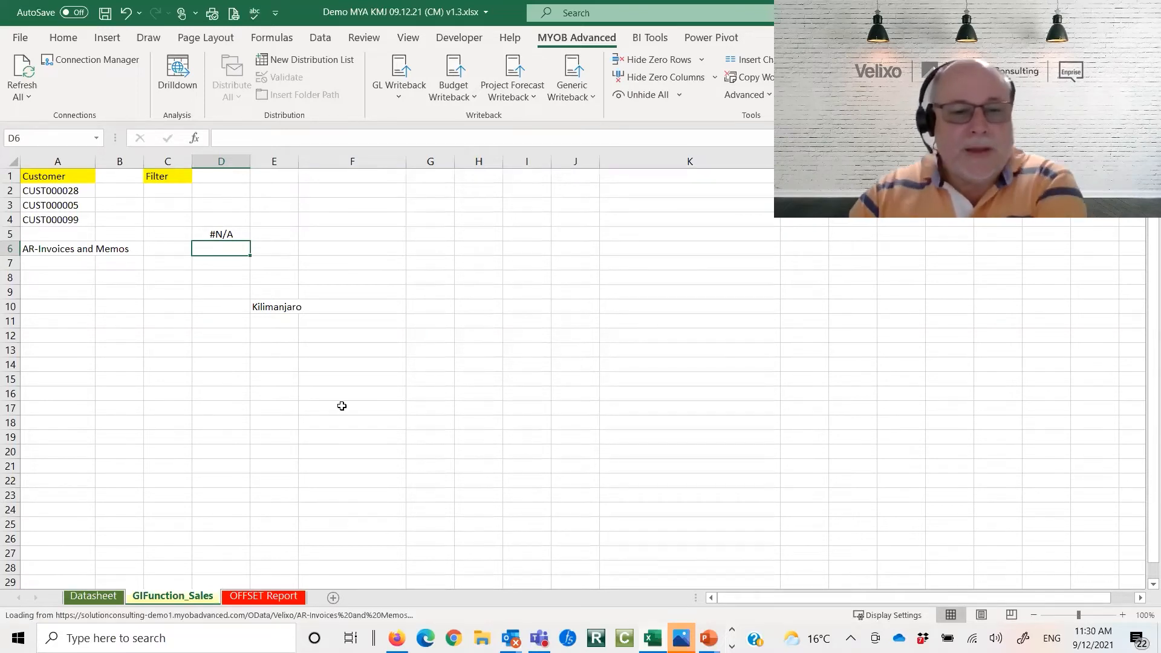
# Delete the Kilimanjaro text from cell E10 to clear the spill range of the GI formula in D5
pyautogui.click(212, 235)
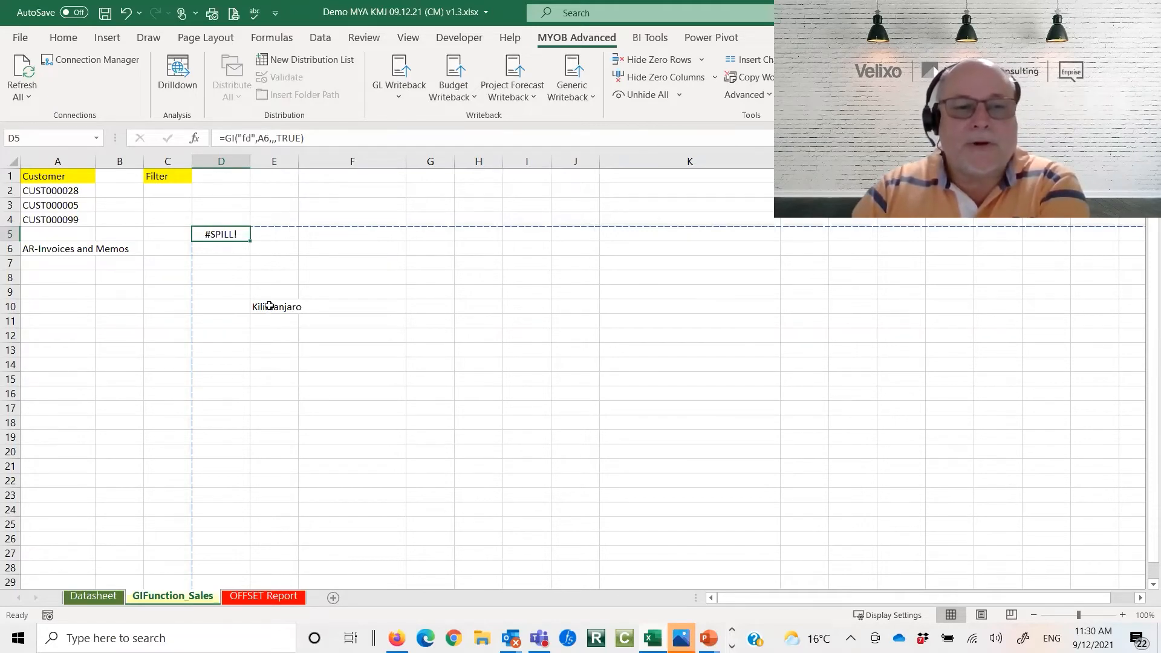
pyautogui.click(269, 306)
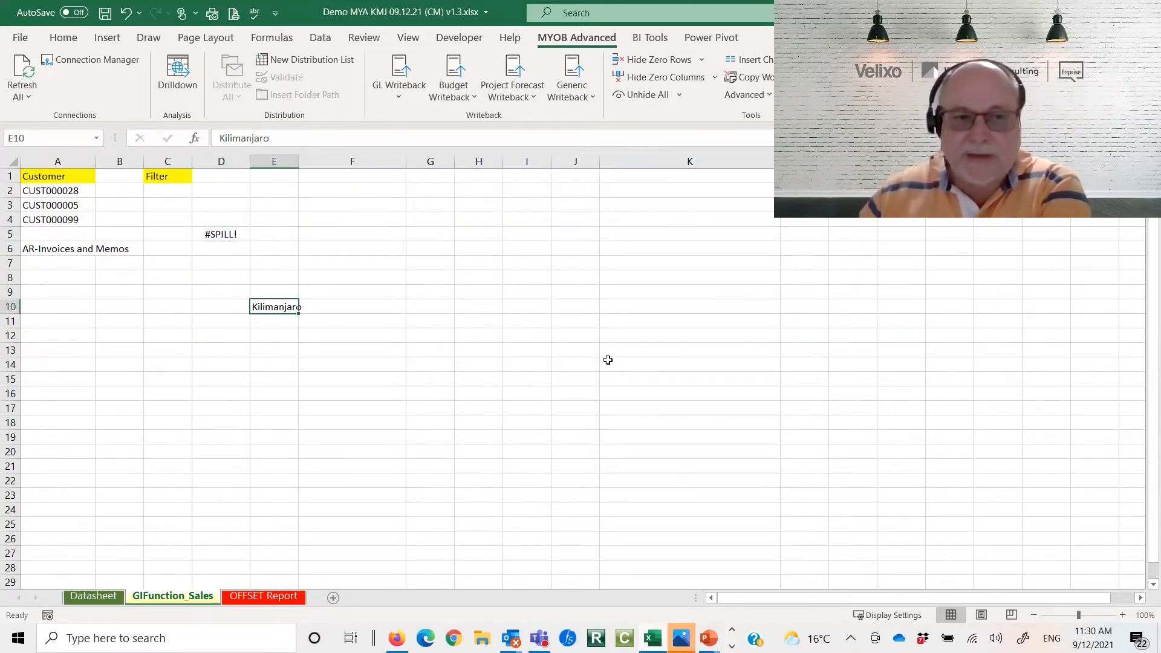
pyautogui.press('Delete')
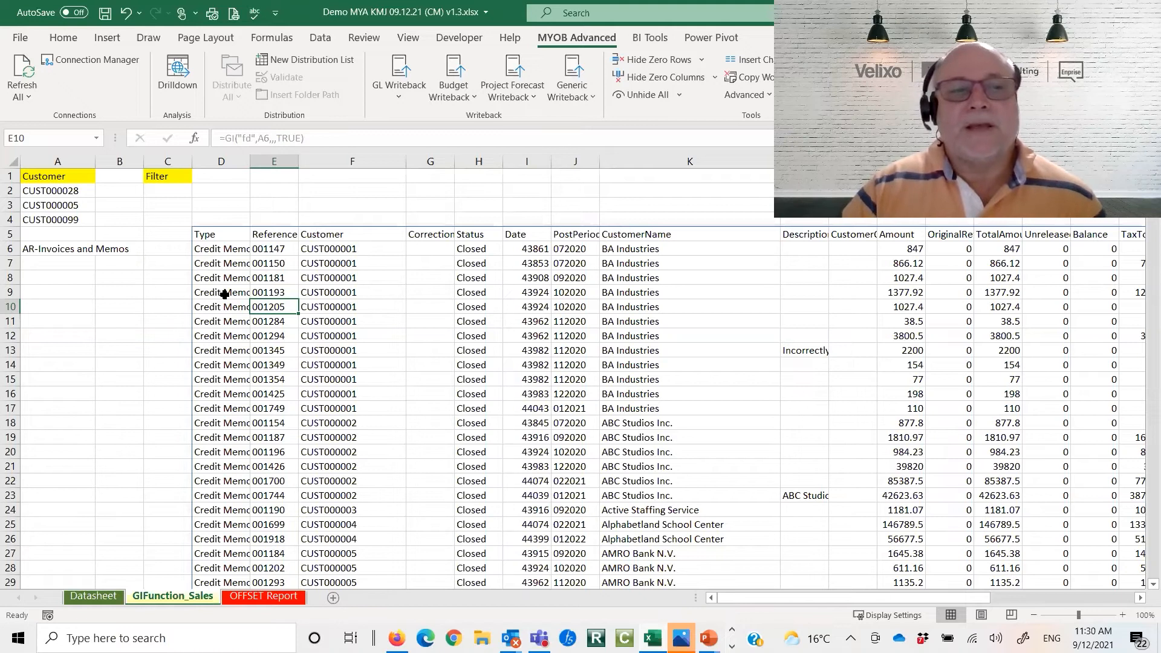
# Enter =GIFILTER("fd",A6,A1,A2:A4) in cell D1 to build a filter expression for the three listed customers
pyautogui.click(212, 174)
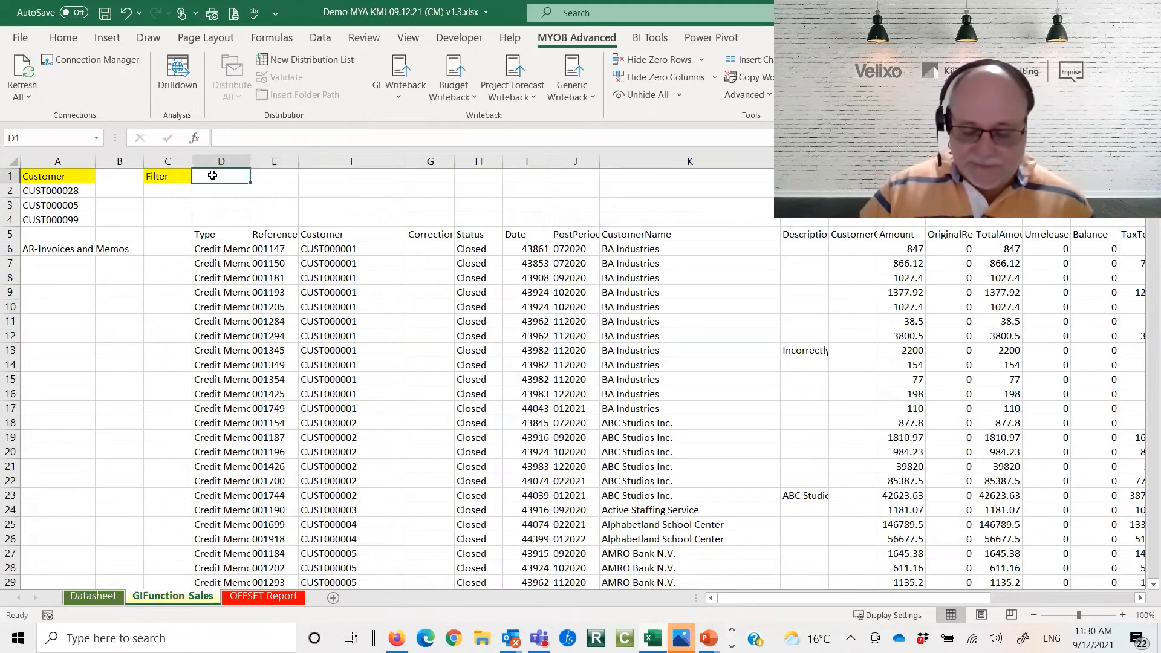
pyautogui.write('=')
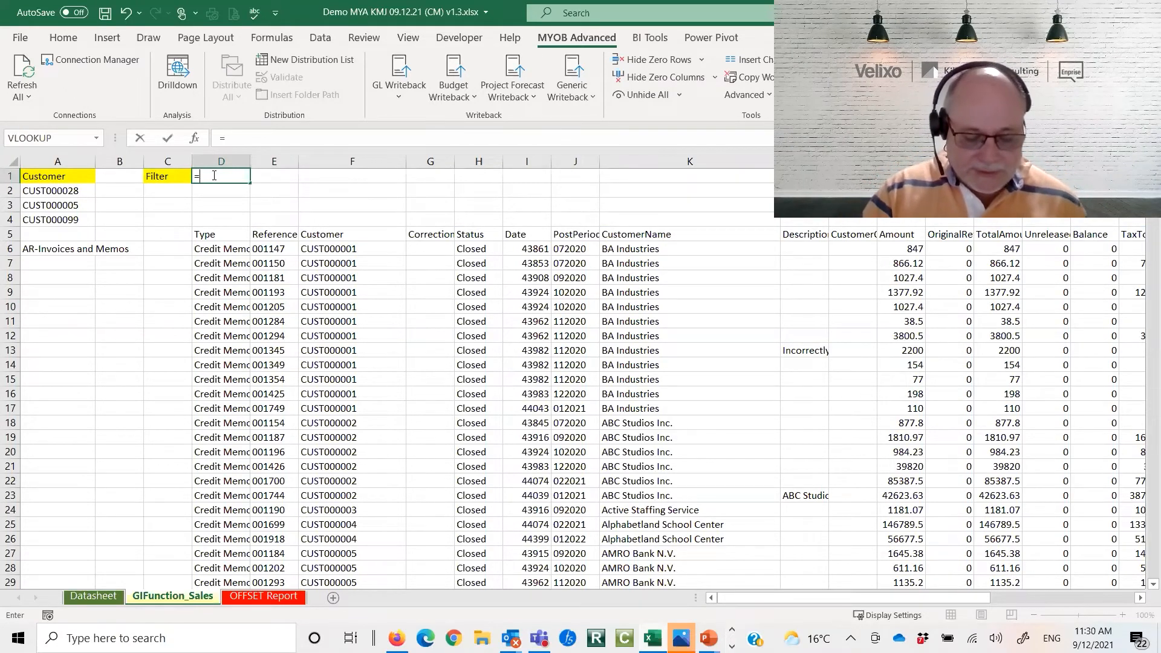
pyautogui.write('GIF')
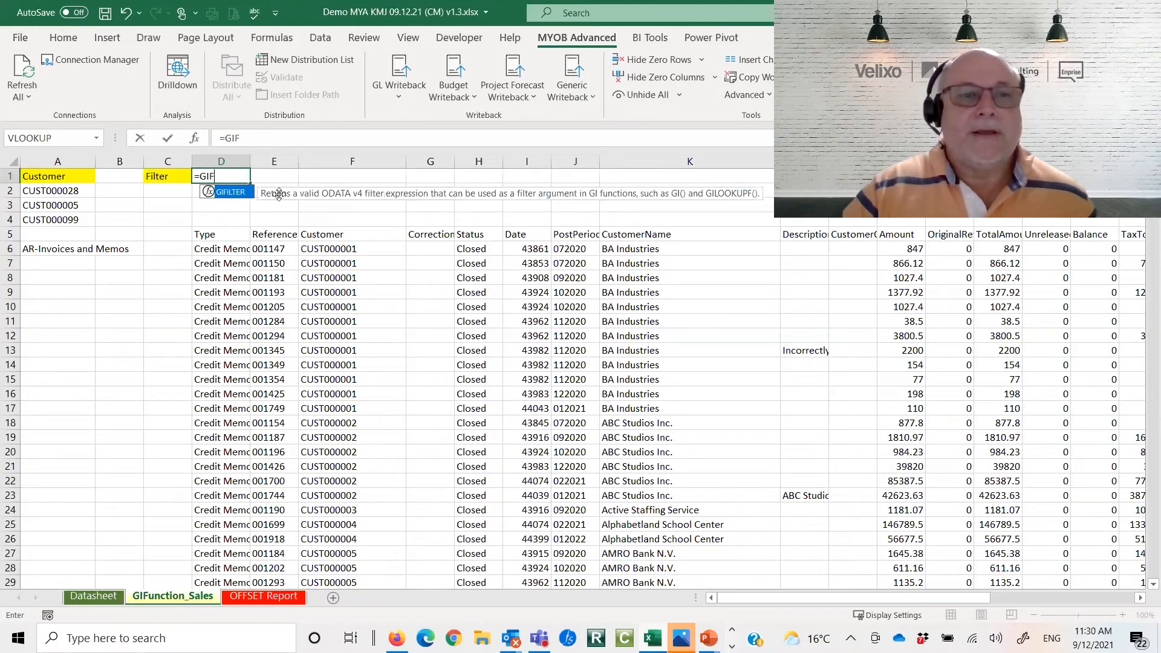
pyautogui.doubleClick(234, 193)
pyautogui.write('"fd"')
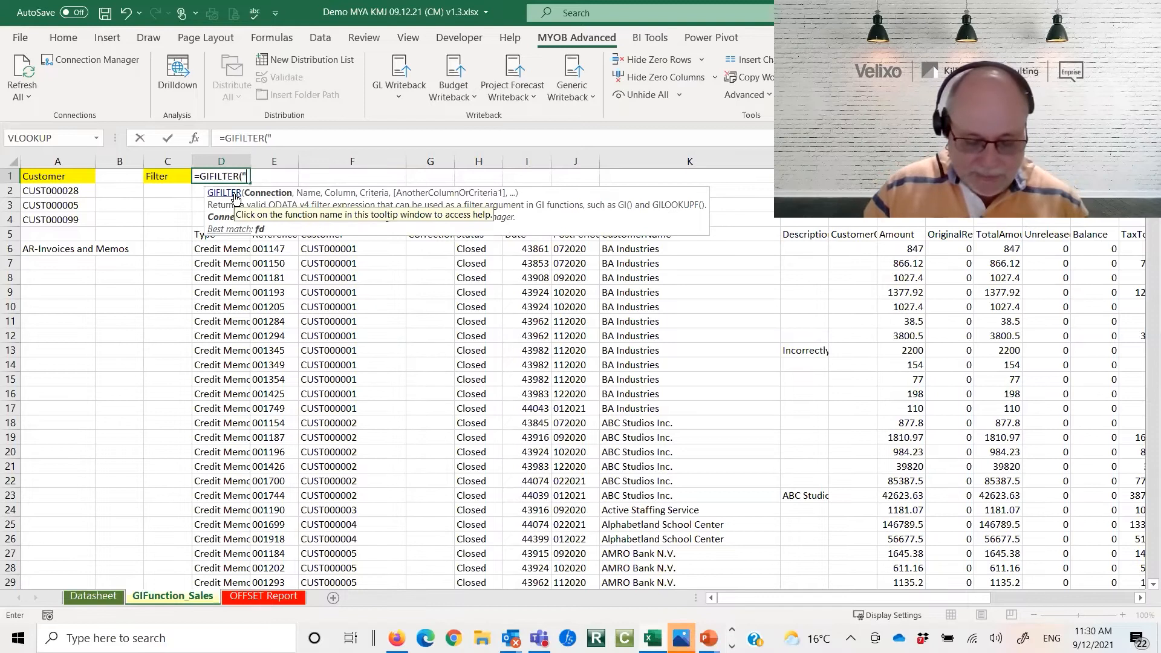
pyautogui.write(',')
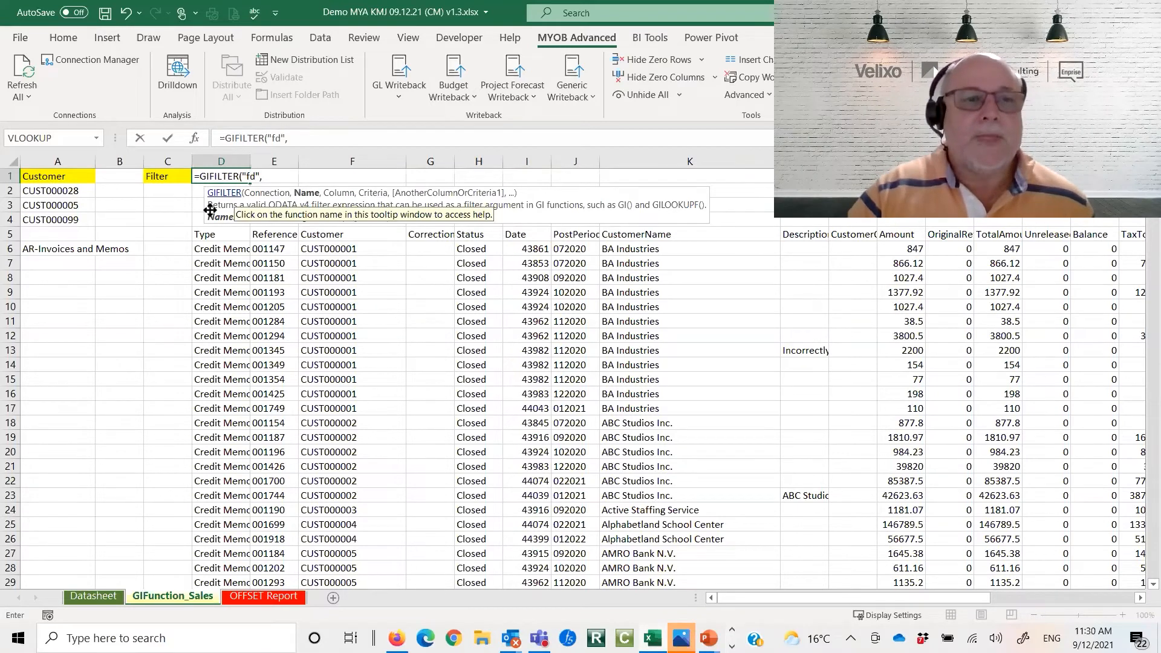
pyautogui.click(65, 250)
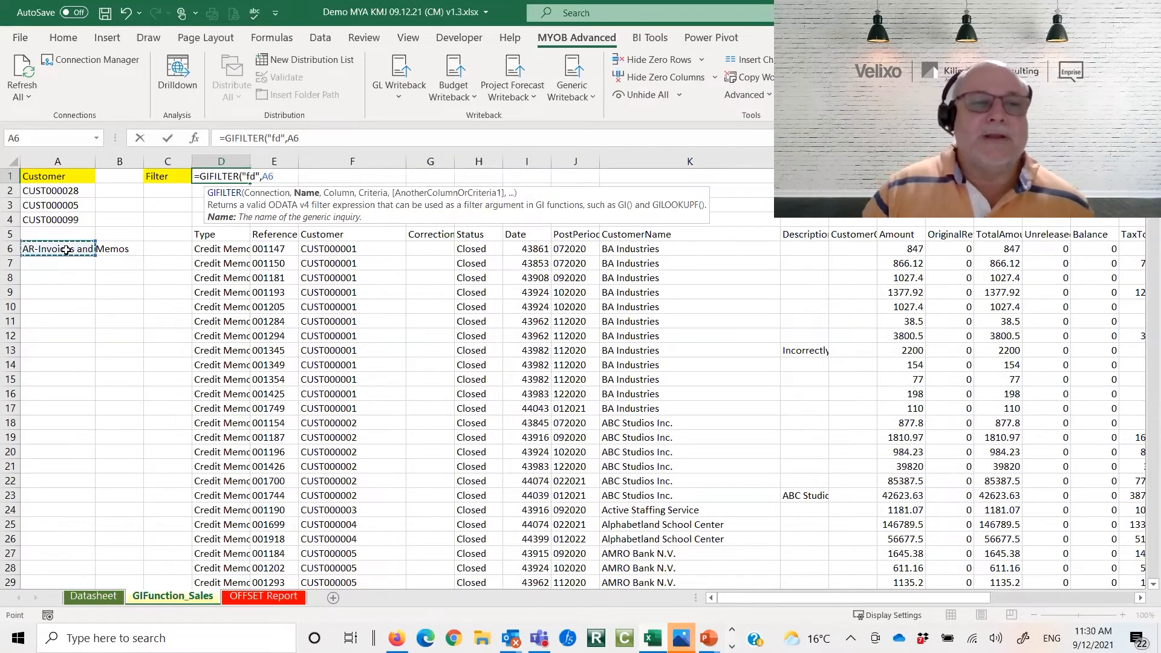
pyautogui.write(',')
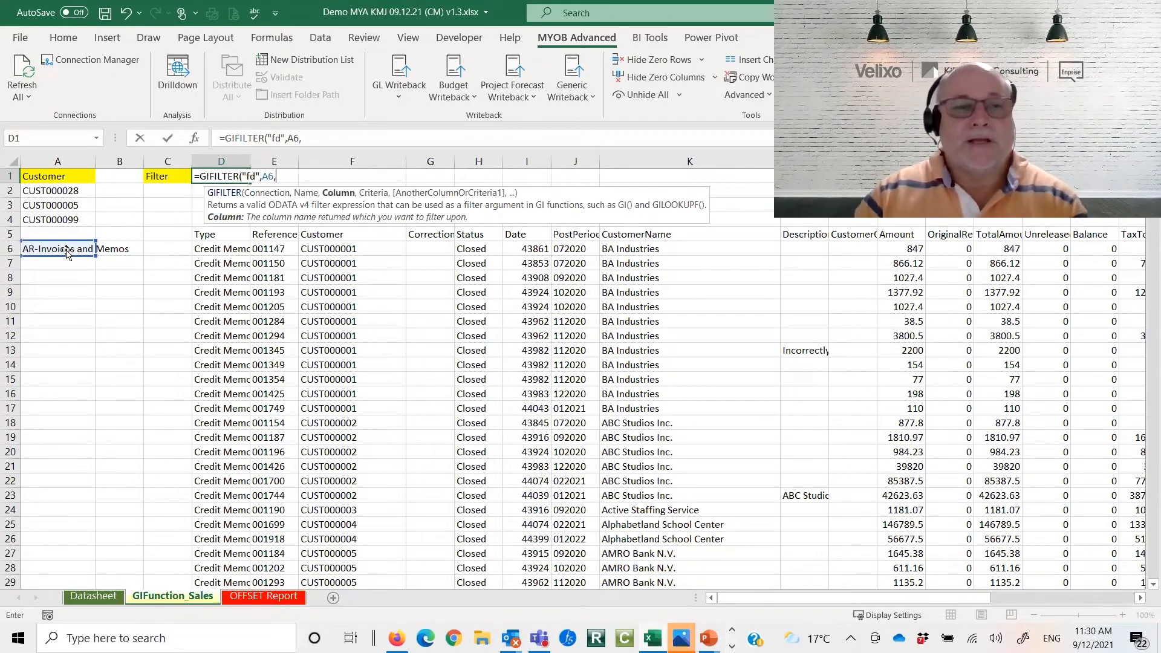
pyautogui.click(45, 178)
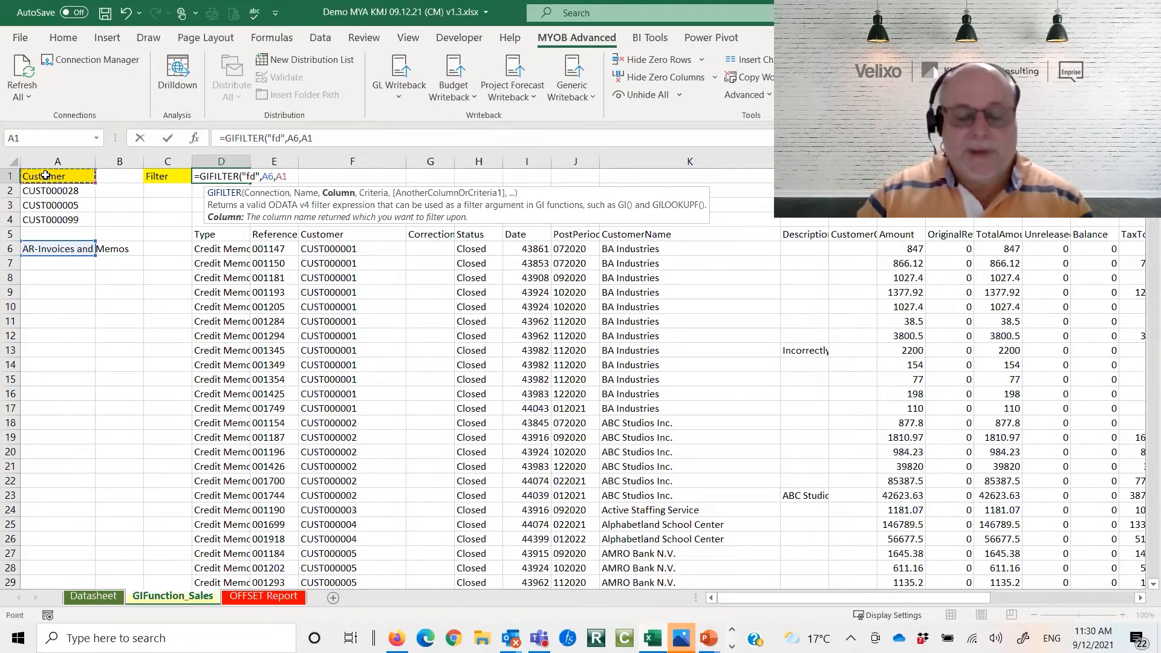
pyautogui.write(',')
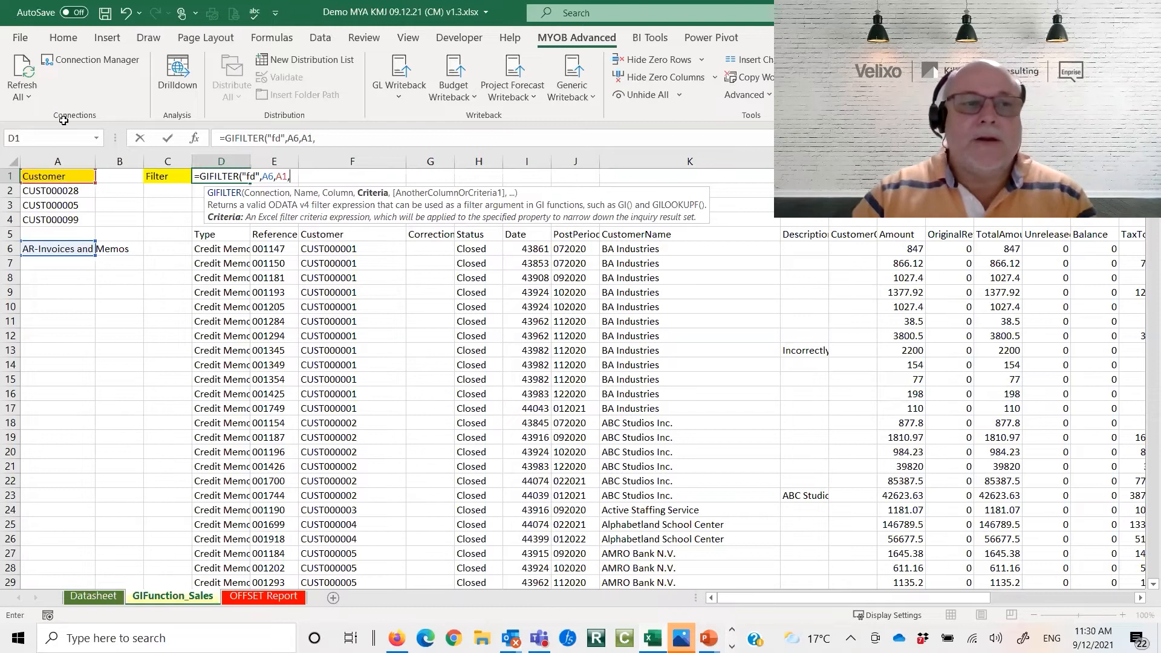
pyautogui.moveTo(41, 192); pyautogui.dragTo(44, 217)
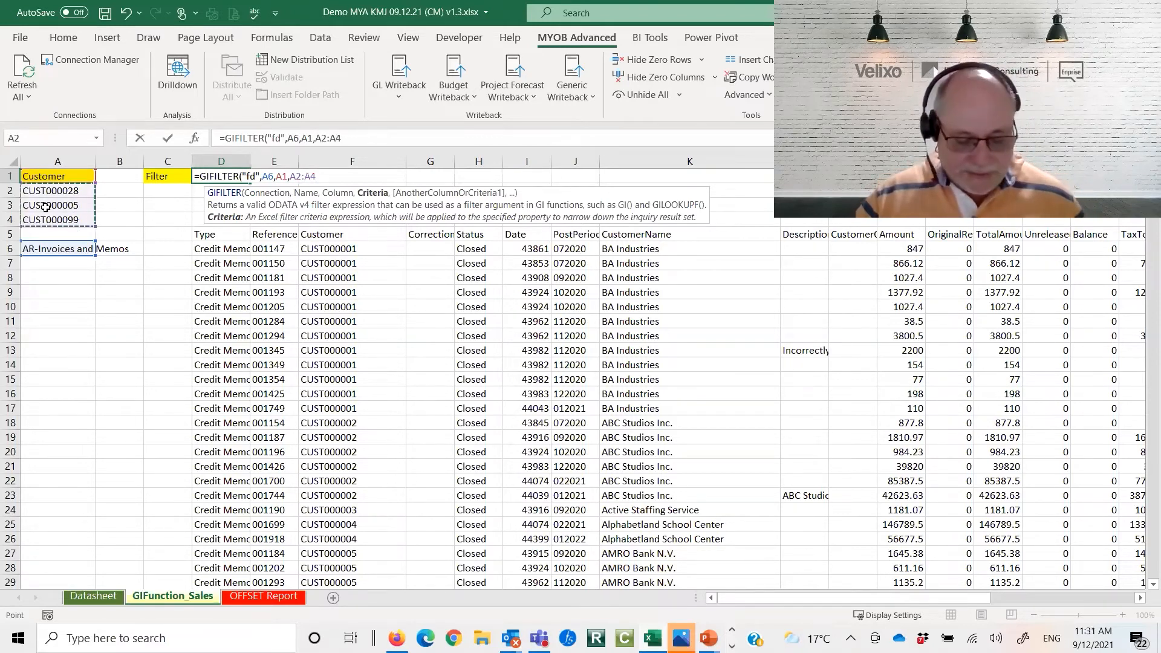
pyautogui.press('Return')
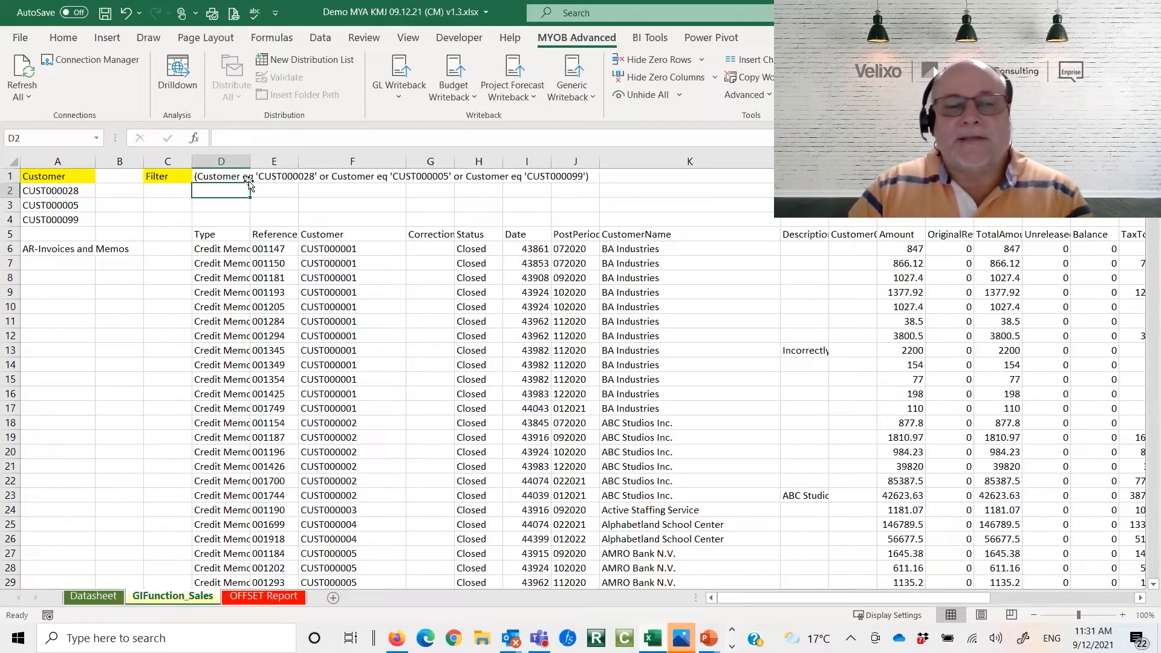
# Add D1 as the filter argument of the GI formula in D5 and look through the returned invoice rows
pyautogui.click(208, 234)
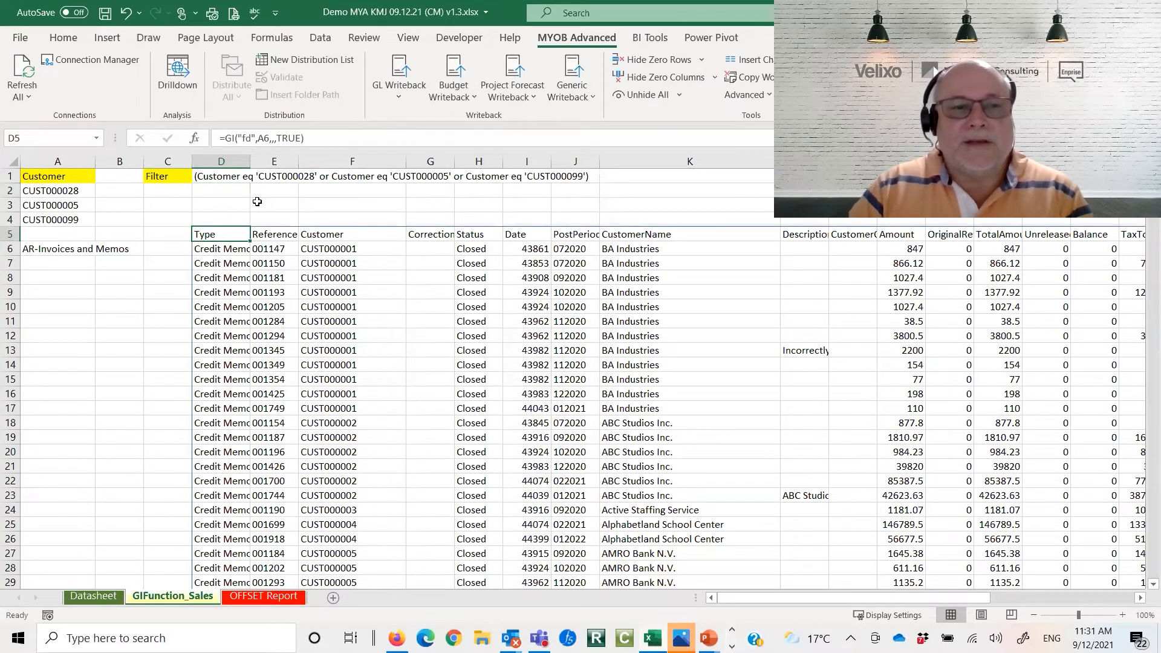
pyautogui.click(271, 138)
pyautogui.write(',,')
pyautogui.press('Right')
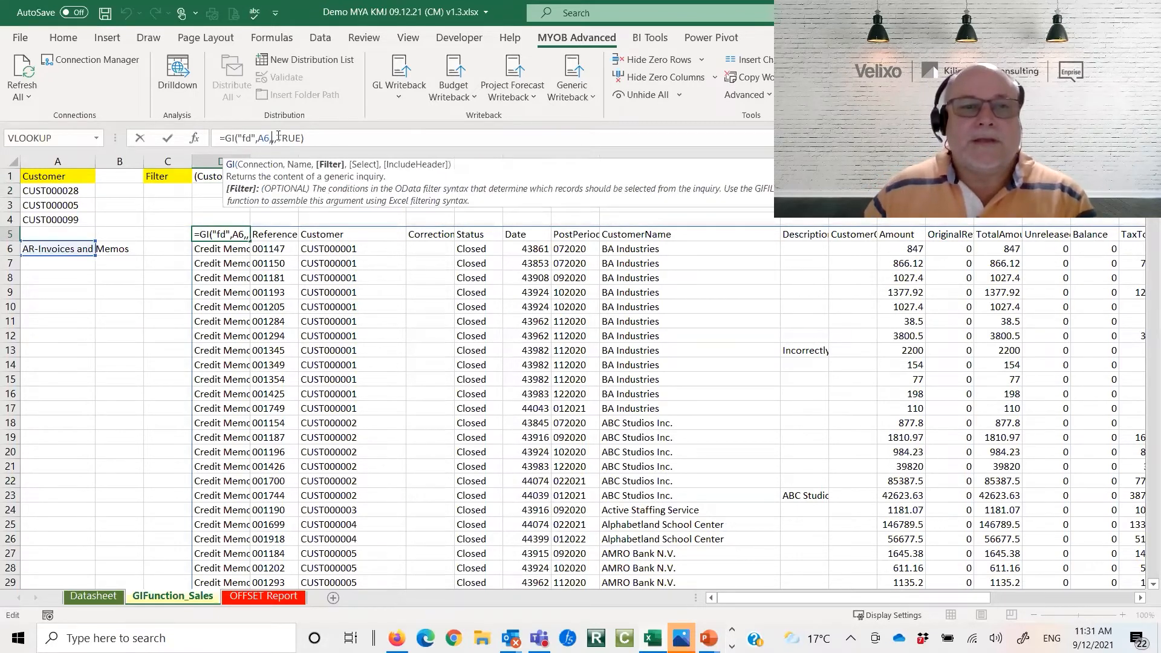
pyautogui.write('D1')
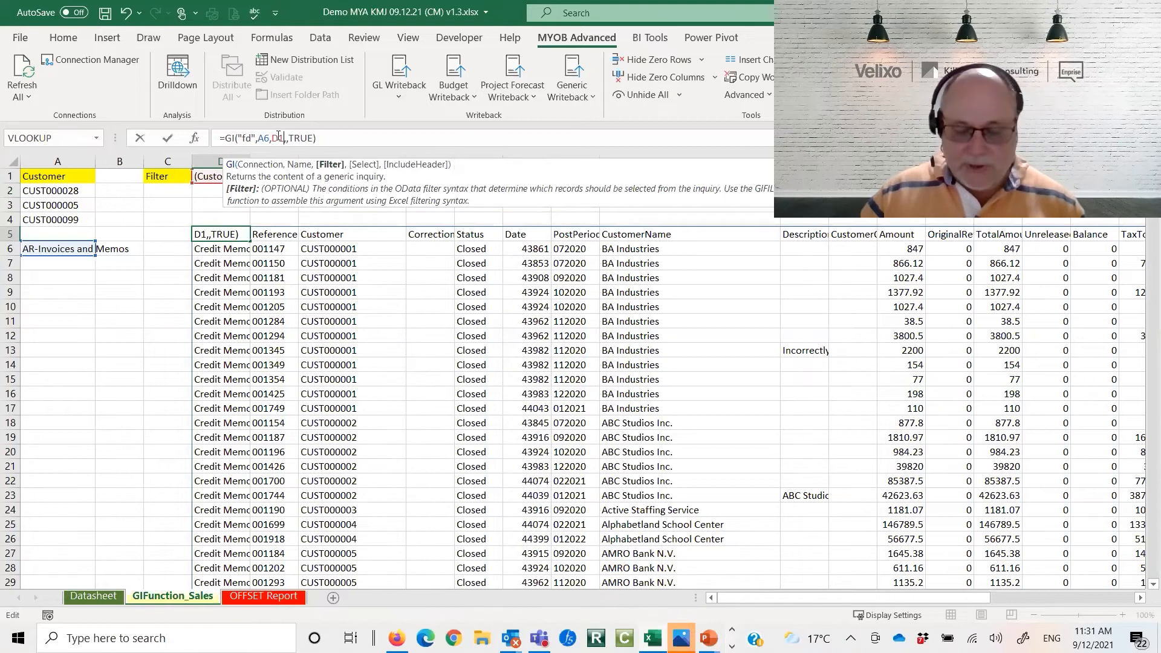
pyautogui.press('Return')
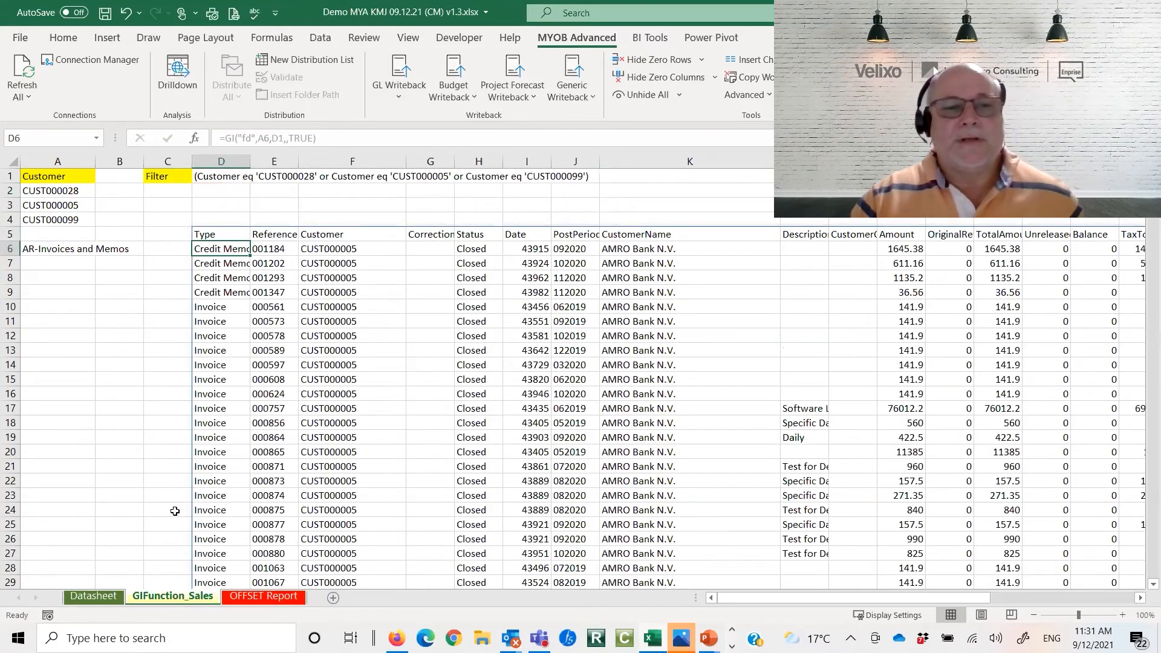
pyautogui.scroll(-6, 367, 429)
pyautogui.scroll(-20, 368, 432)
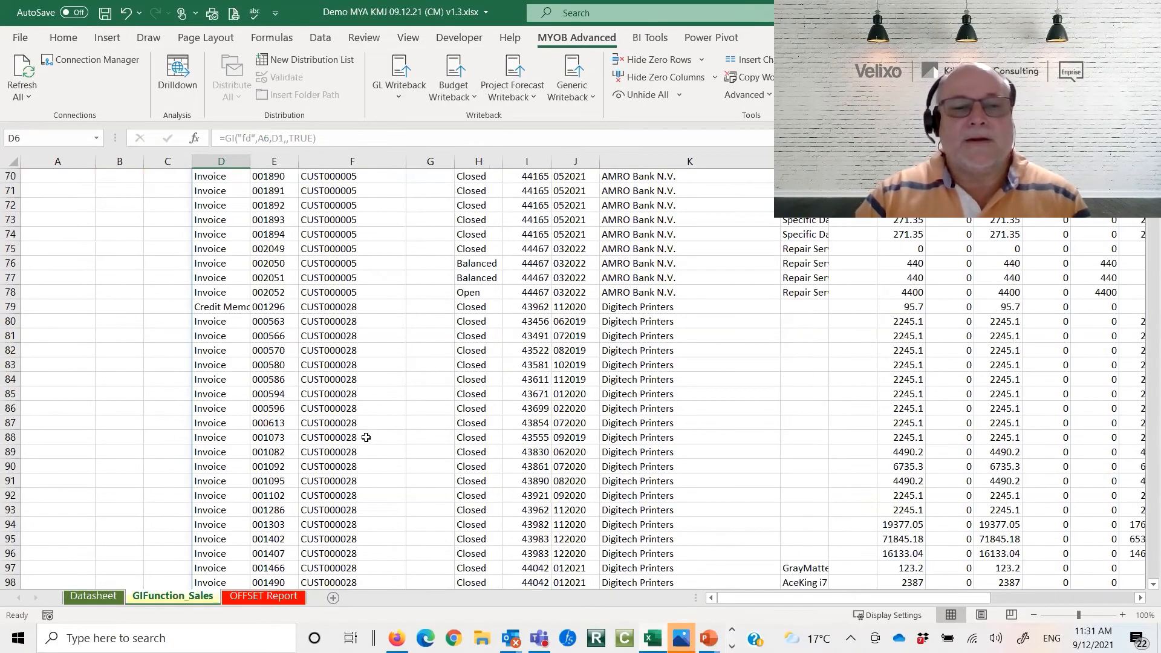
pyautogui.scroll(-1, 367, 438)
pyautogui.scroll(20, 367, 432)
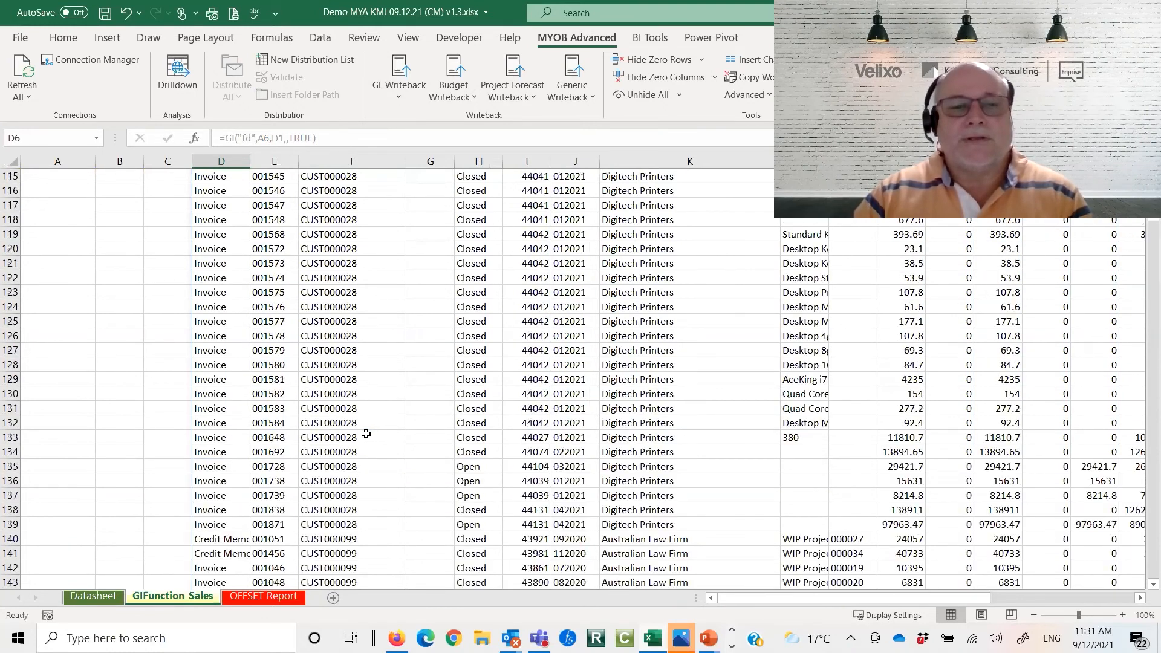
pyautogui.scroll(14, 368, 428)
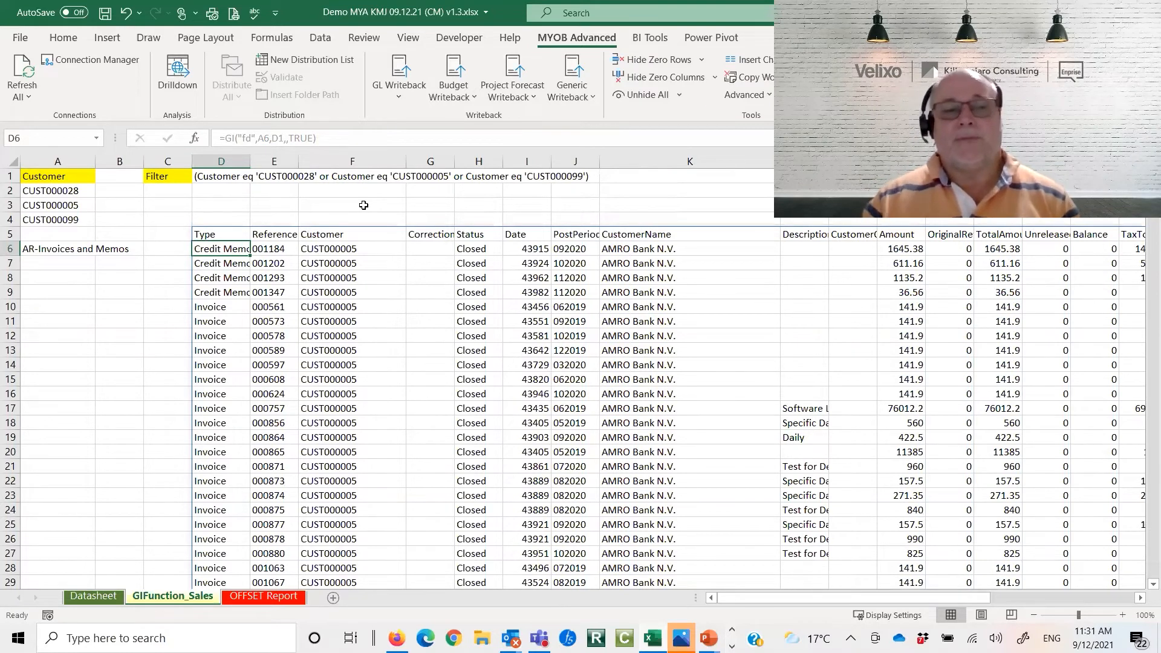
pyautogui.click(211, 233)
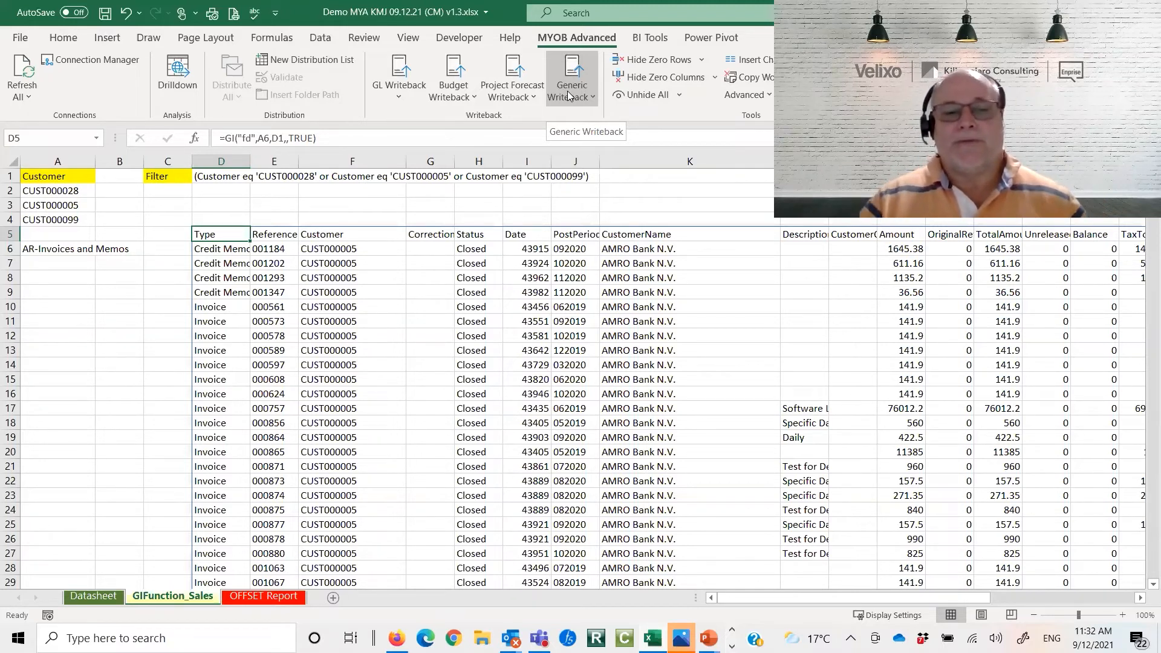
# On the OFFSET Report sheet, begin a FINANCIALPERIODLIST formula in the Period List cell S7 with the connection "fd"
pyautogui.click(267, 596)
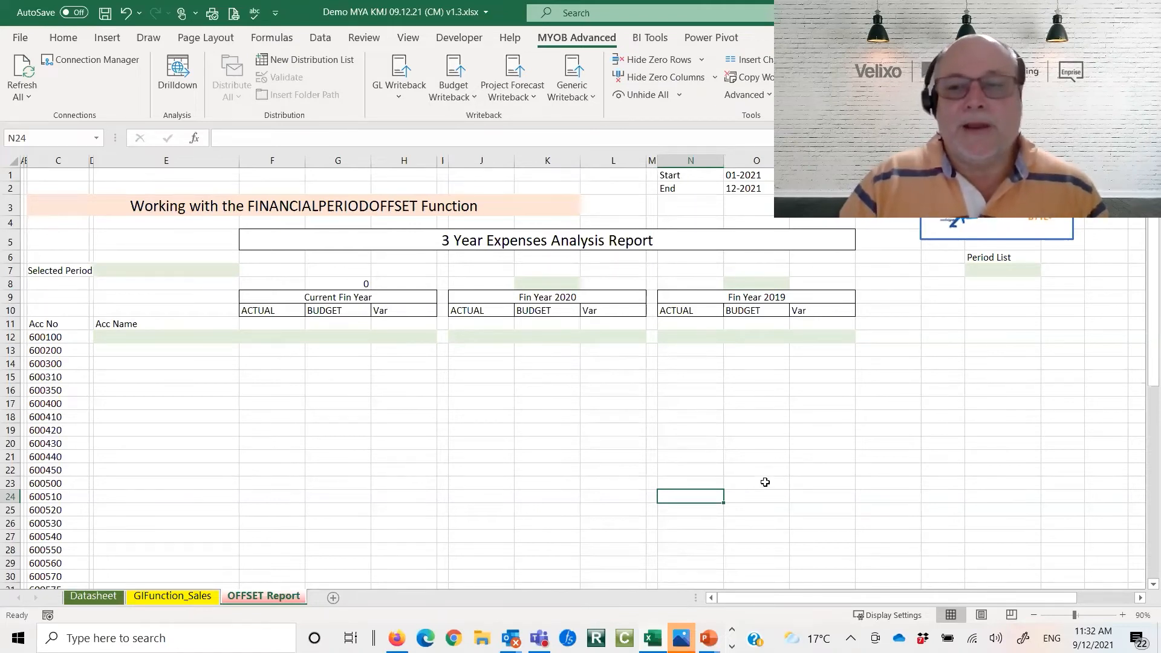
pyautogui.click(987, 270)
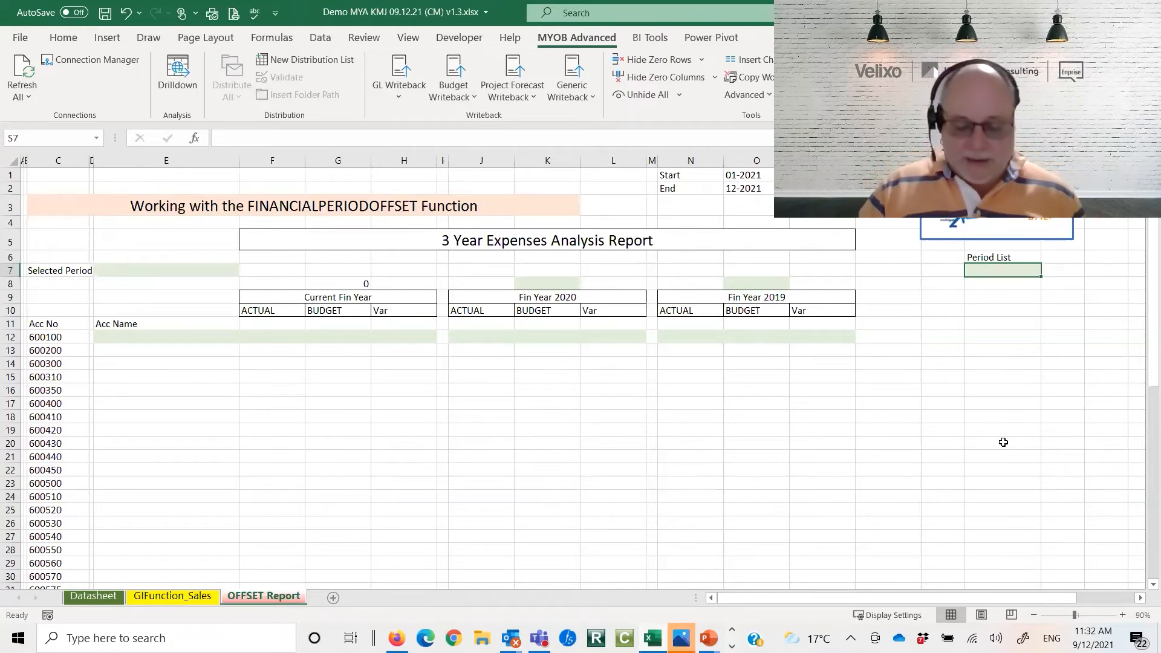
pyautogui.write('=ex')
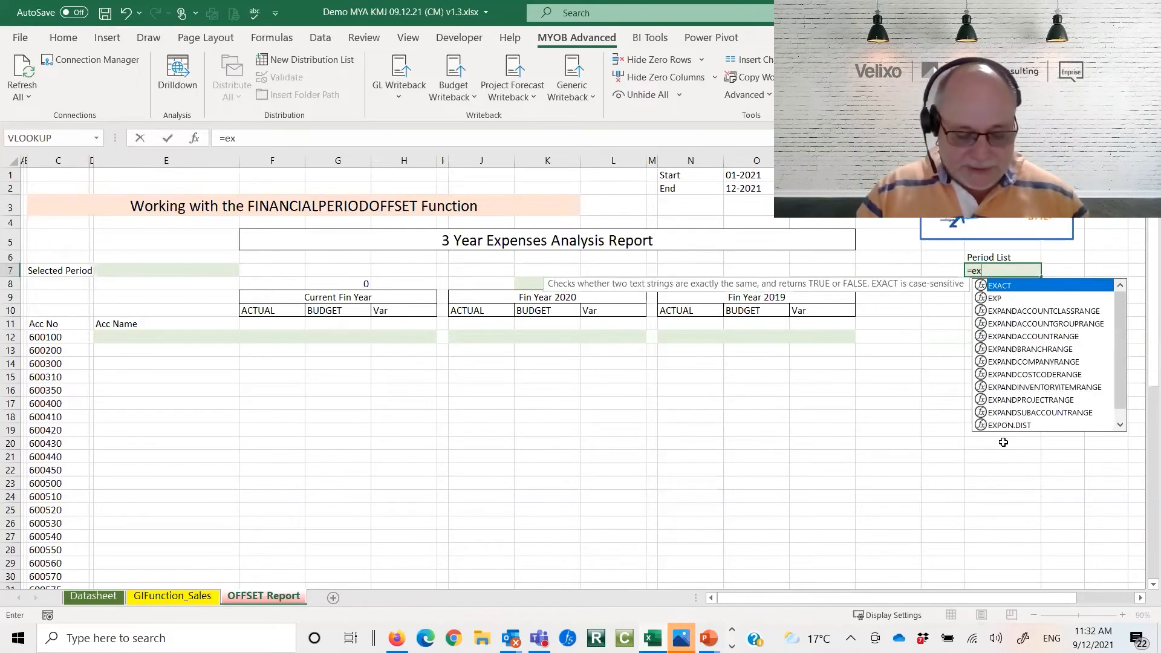
pyautogui.press('BackSpace')
pyautogui.press('BackSpace')
pyautogui.write('financial')
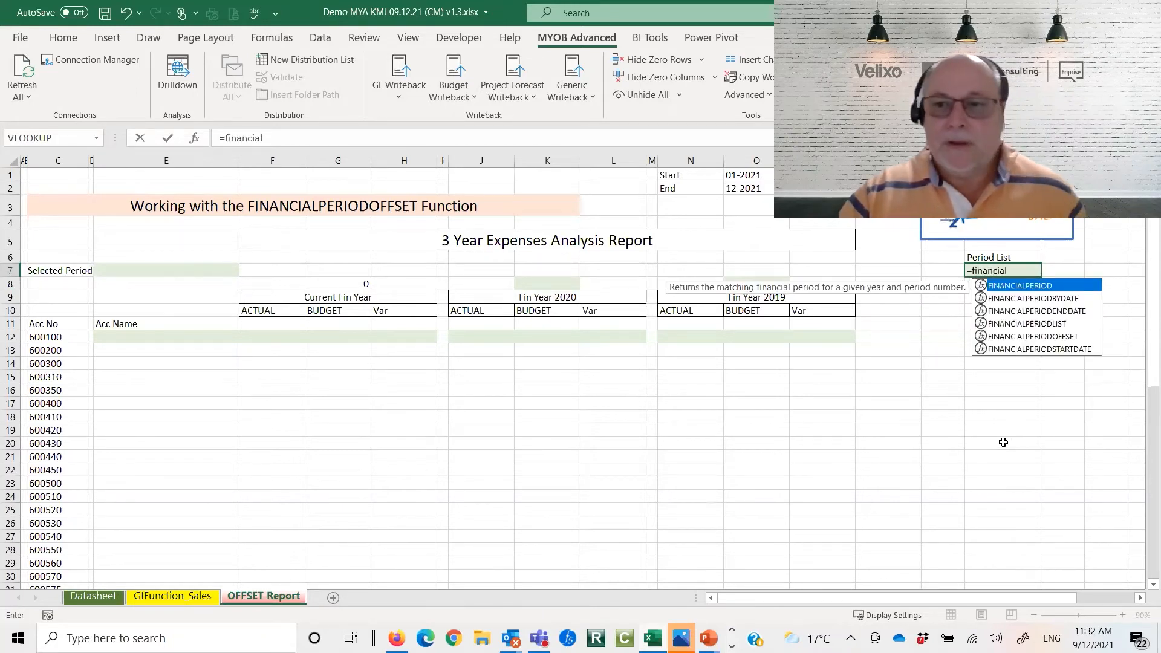
pyautogui.click(1039, 327)
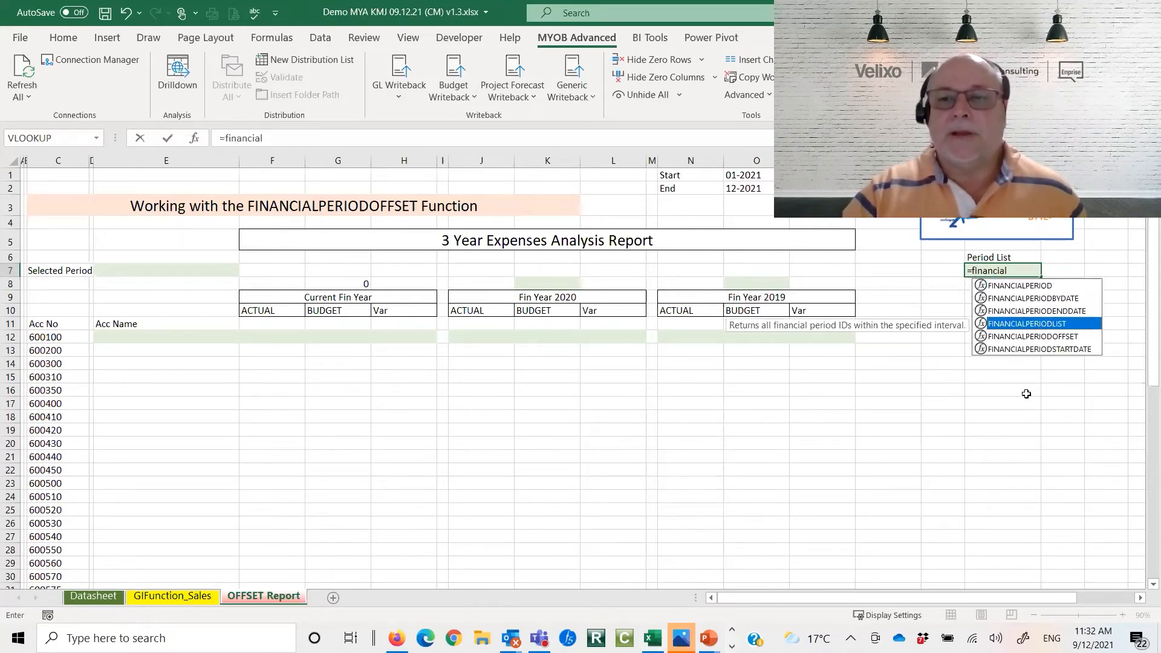
pyautogui.doubleClick(1011, 325)
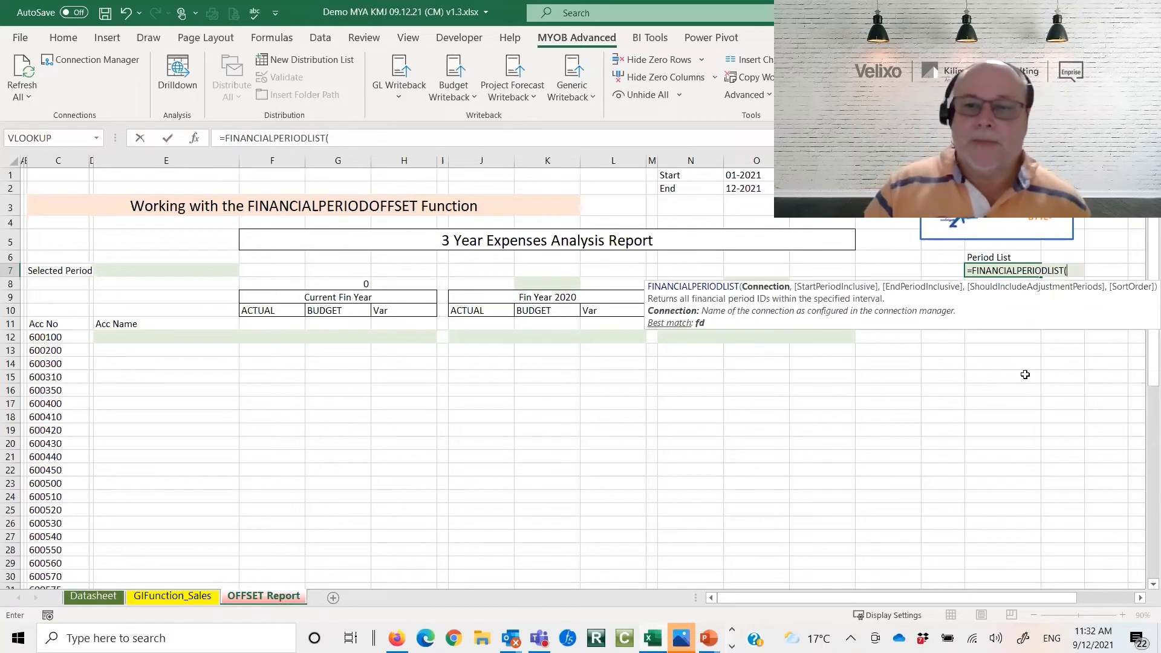
pyautogui.write('"fd",')
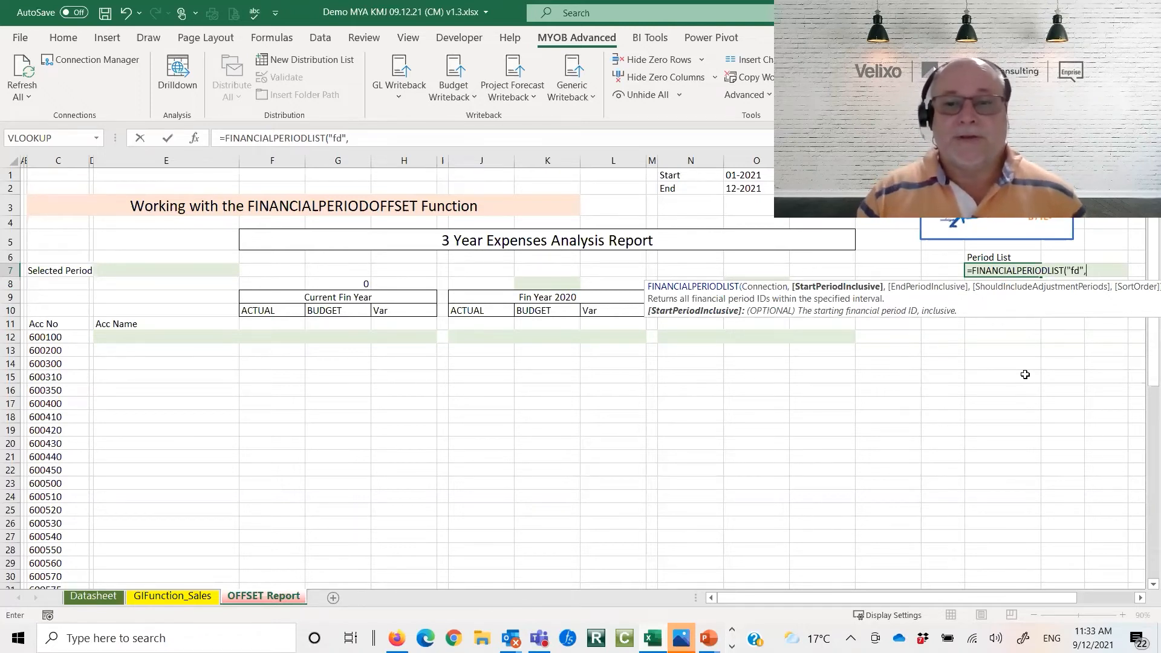
pyautogui.write('"')
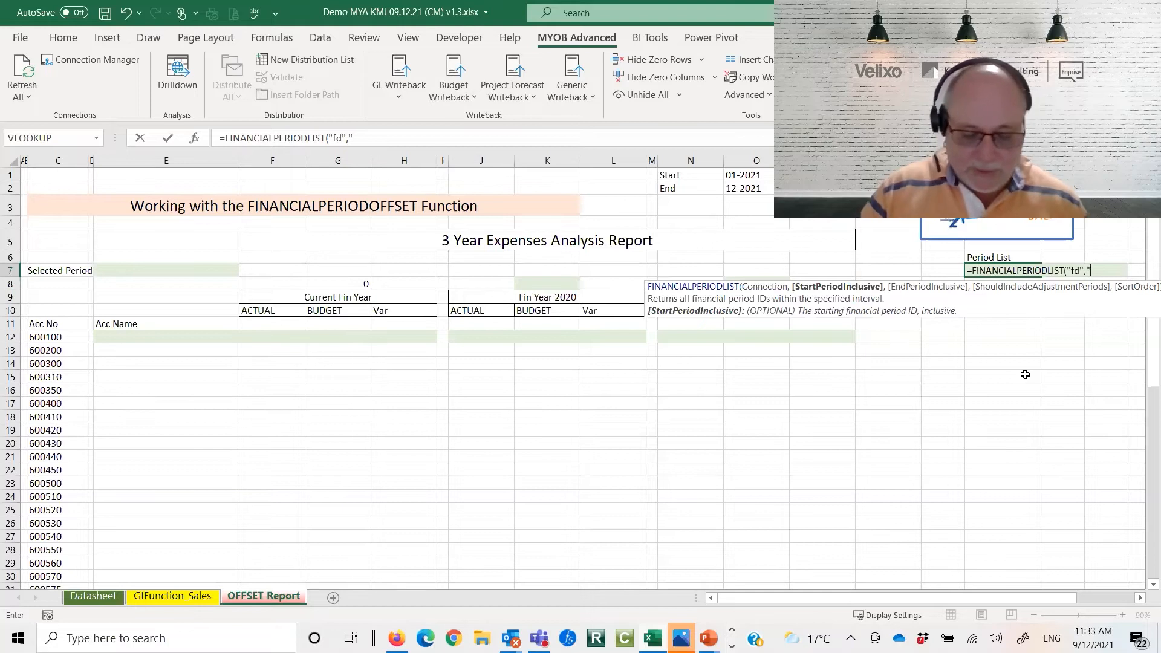
pyautogui.write('01-2021')
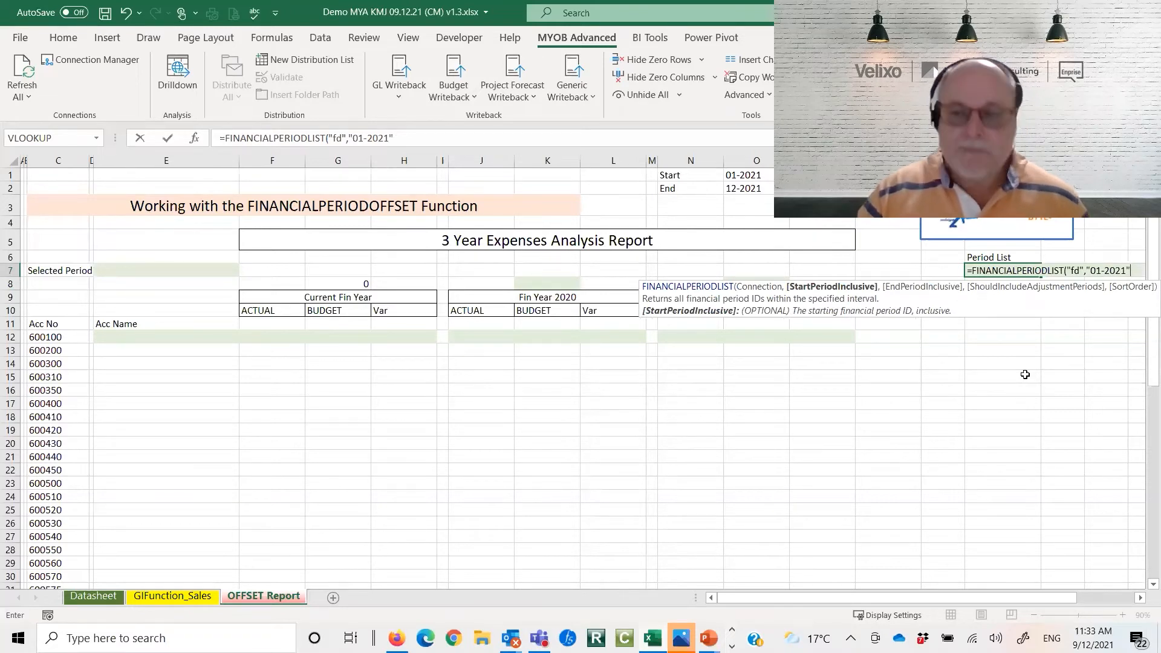
pyautogui.write('",')
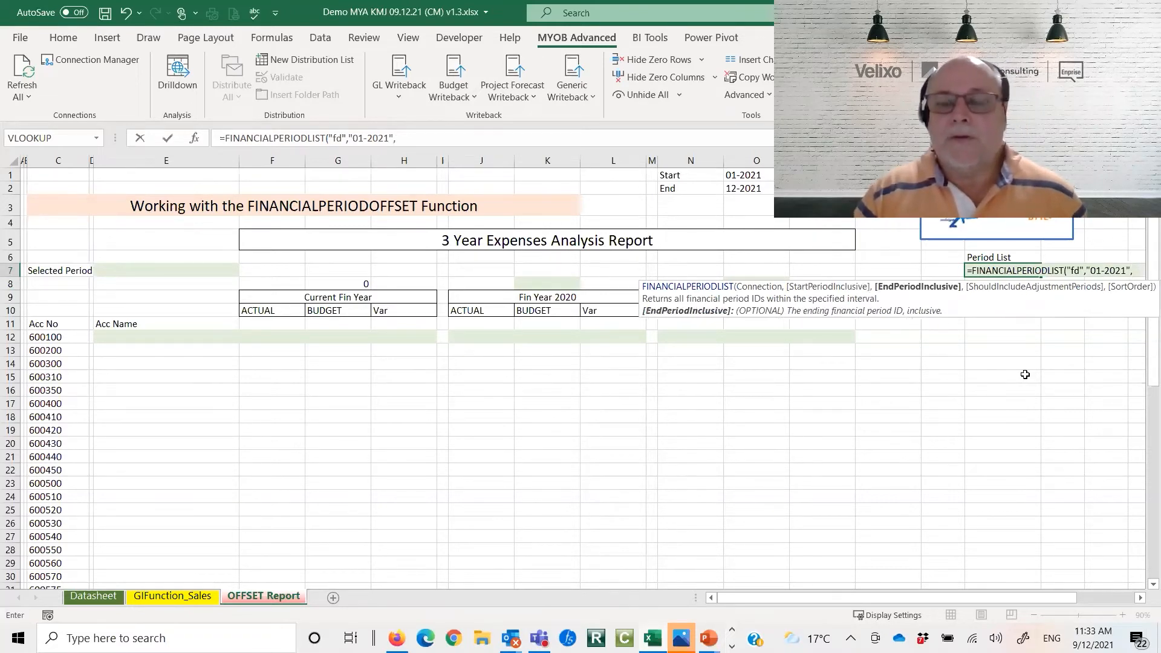
pyautogui.write('"')
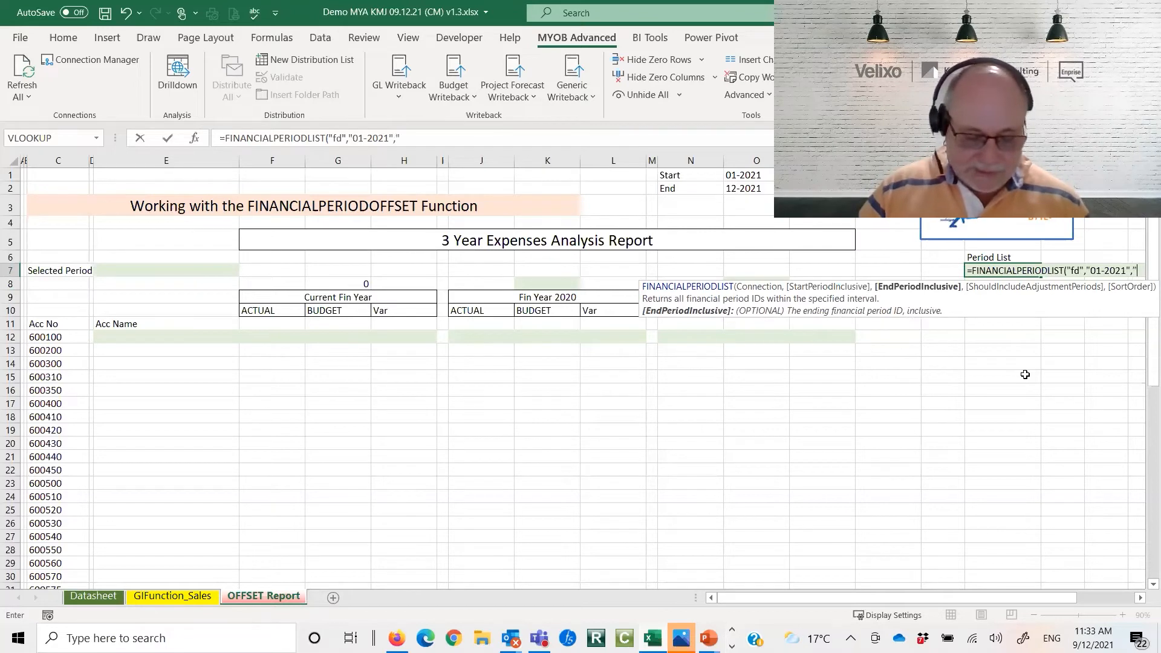
pyautogui.write('12')
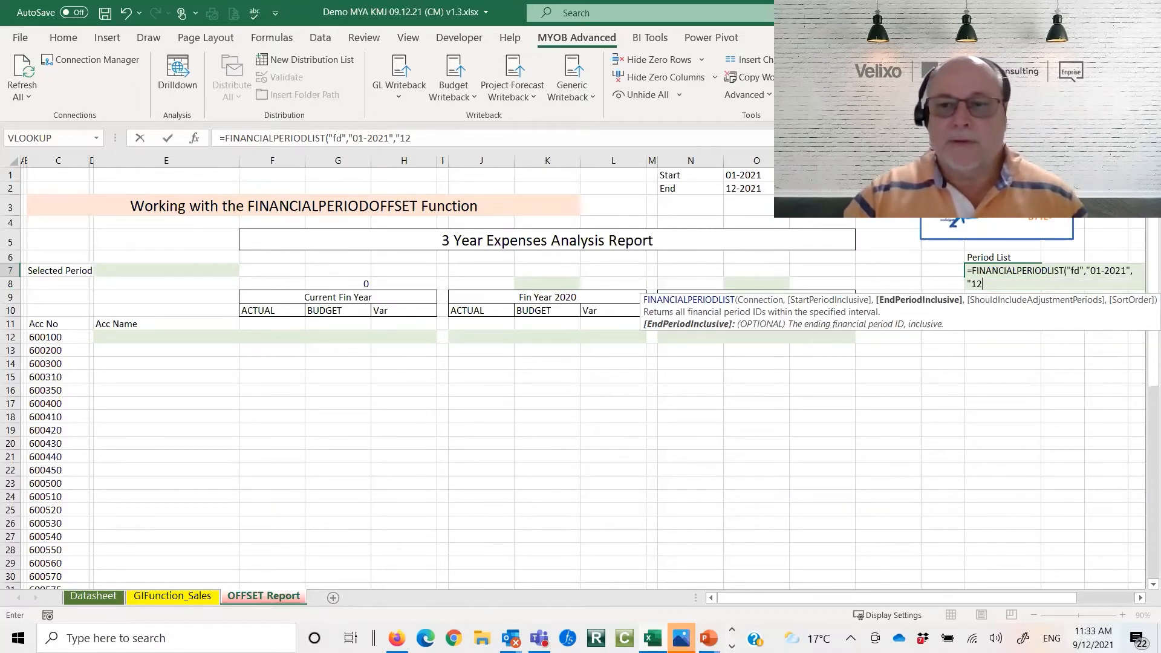
pyautogui.press('BackSpace')
pyautogui.press('BackSpace')
pyautogui.press('BackSpace')
pyautogui.press('BackSpace')
pyautogui.press('BackSpace')
pyautogui.press('BackSpace')
pyautogui.press('BackSpace')
pyautogui.press('BackSpace')
pyautogui.press('BackSpace')
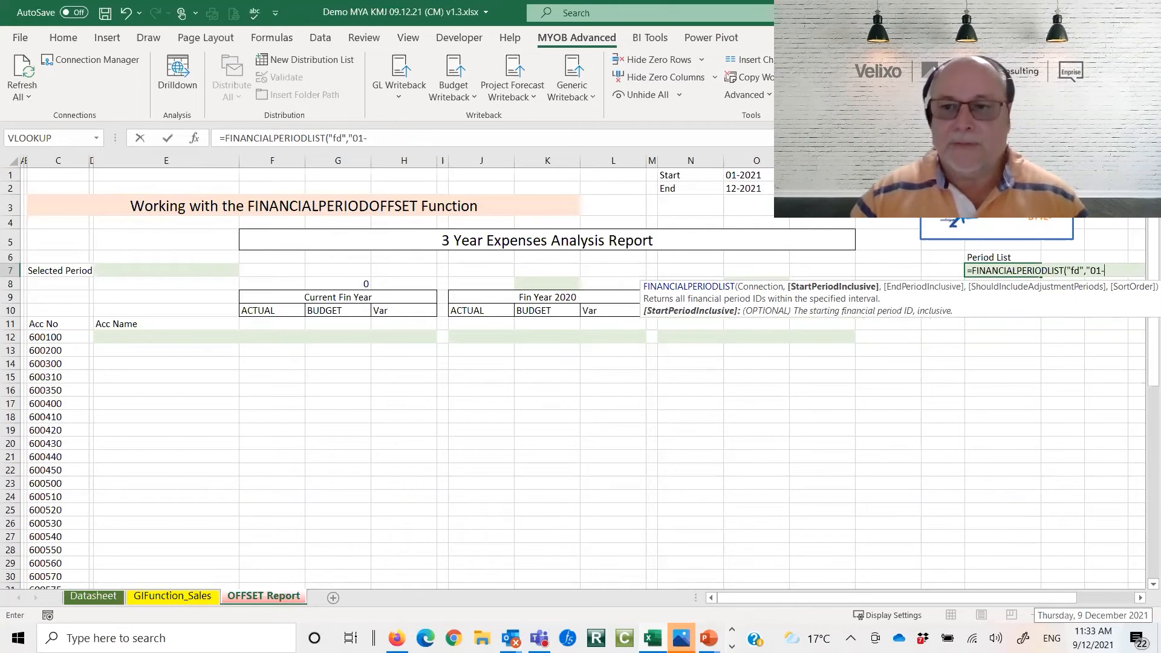
pyautogui.press('BackSpace')
pyautogui.press('BackSpace')
pyautogui.press('BackSpace')
pyautogui.press('BackSpace')
# Complete the period list formula in S7 with O1 as start period and O2 as end period, leaving the optional arguments empty
pyautogui.click(763, 175)
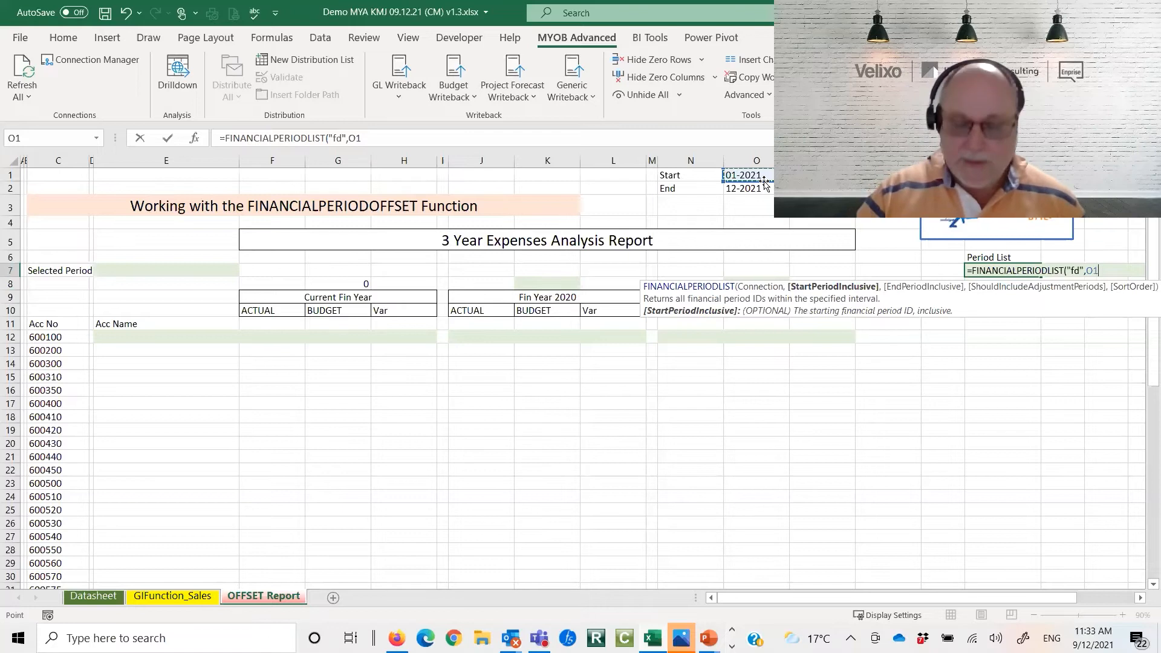
pyautogui.write(',')
pyautogui.click(768, 188)
pyautogui.write(',')
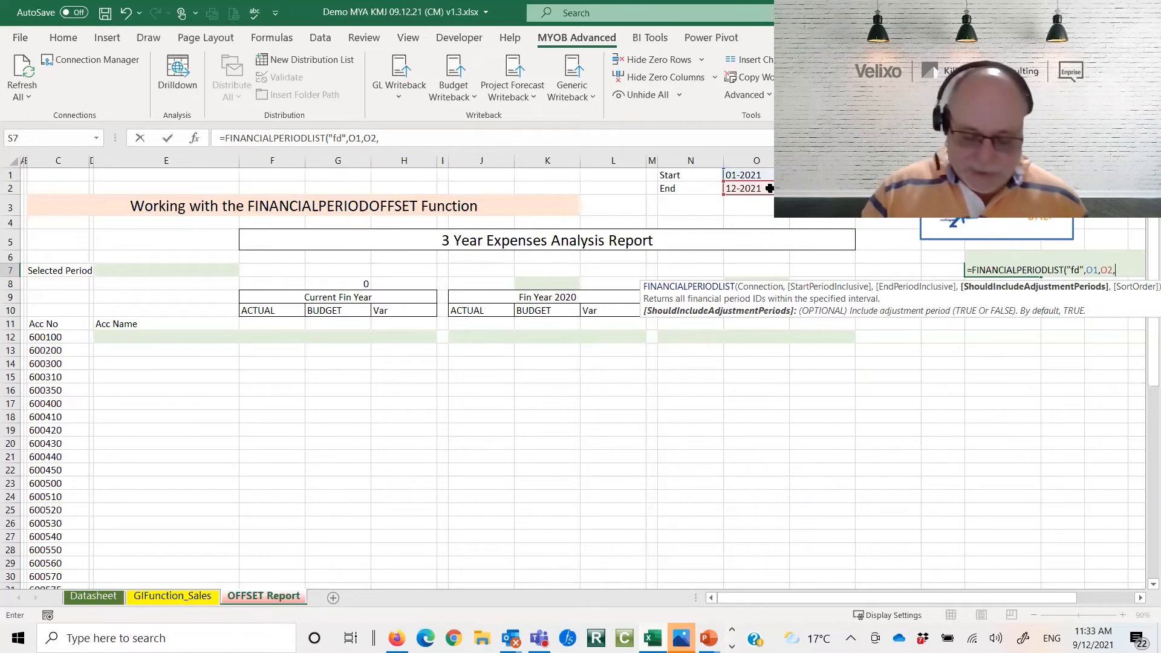
pyautogui.write(',')
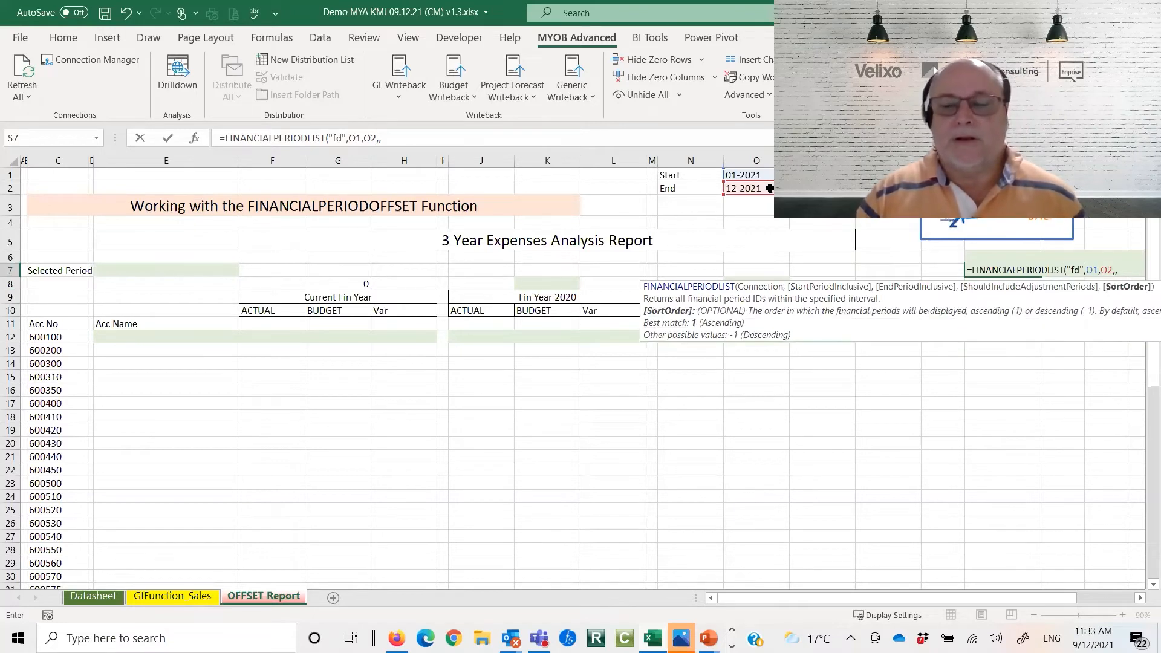
pyautogui.write(',')
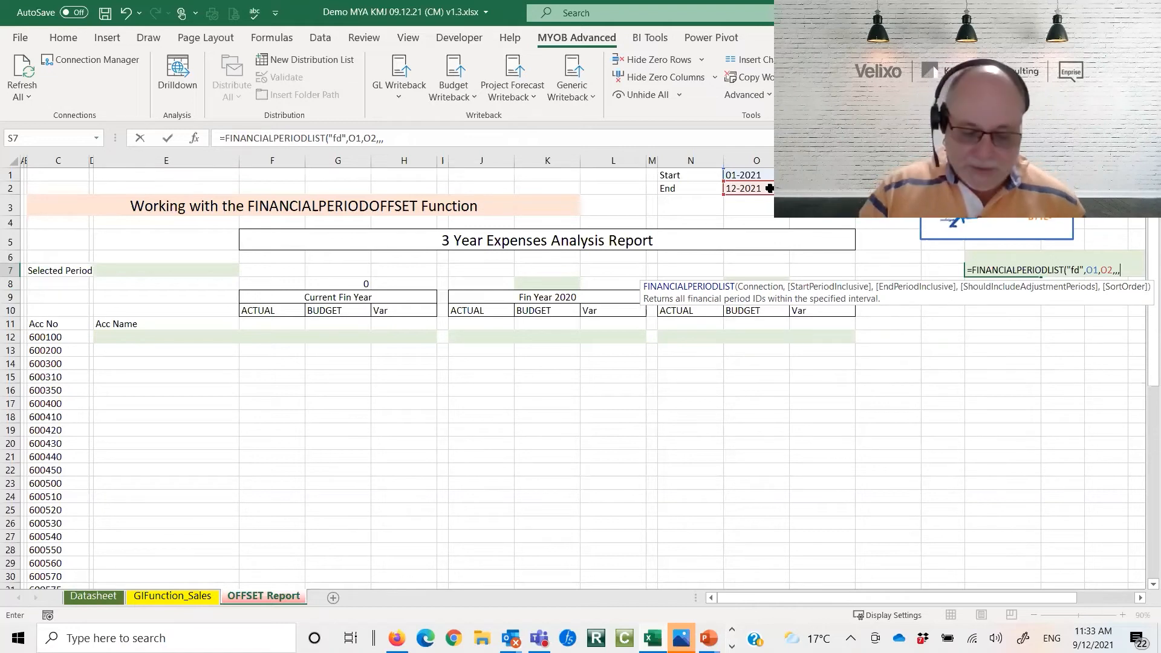
pyautogui.write(')')
pyautogui.press('Return')
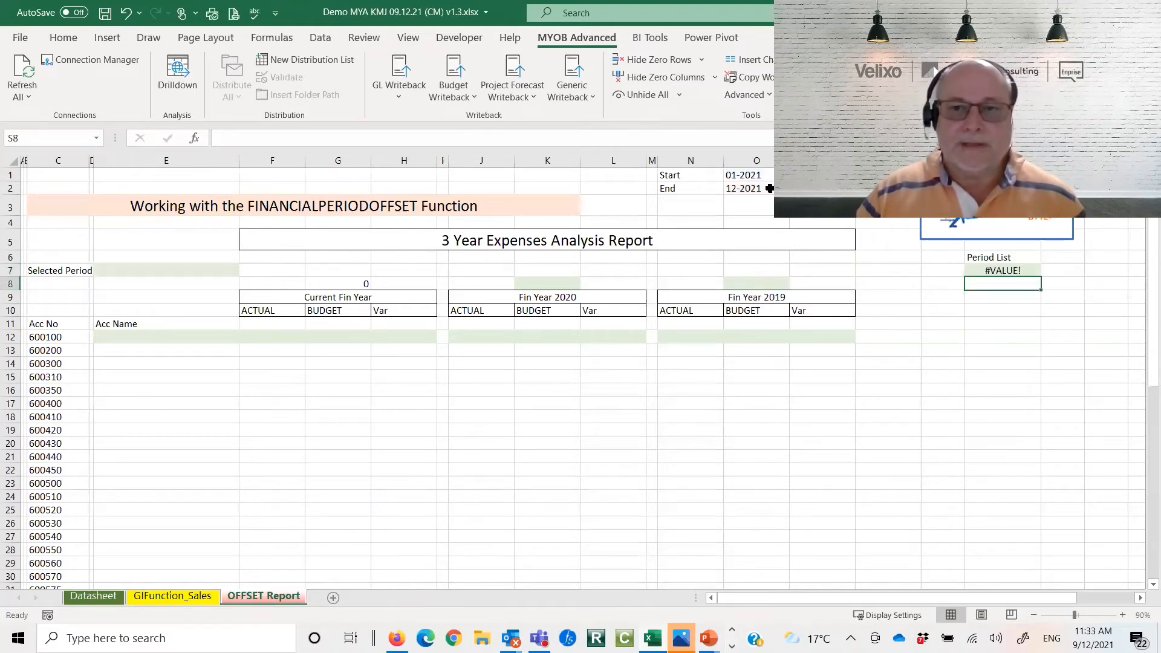
# Remove the extra comma from the Period List formula in S7 so it reads =FINANCIALPERIODLIST("fd",O1,O2,,)
pyautogui.press('Up')
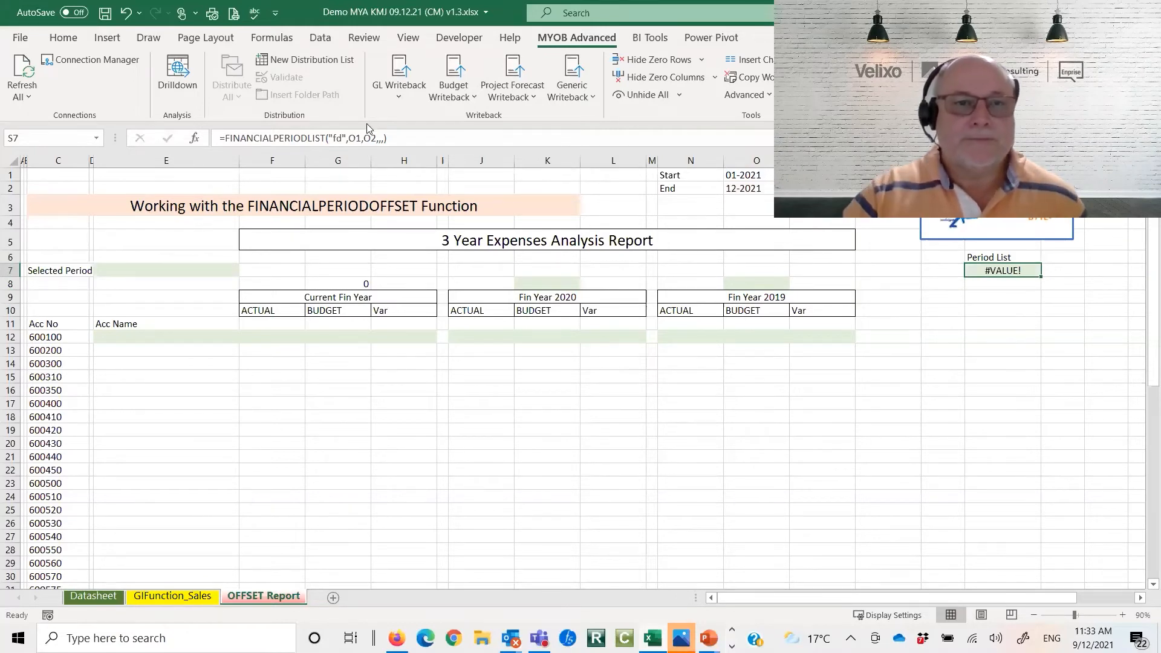
pyautogui.click(384, 138)
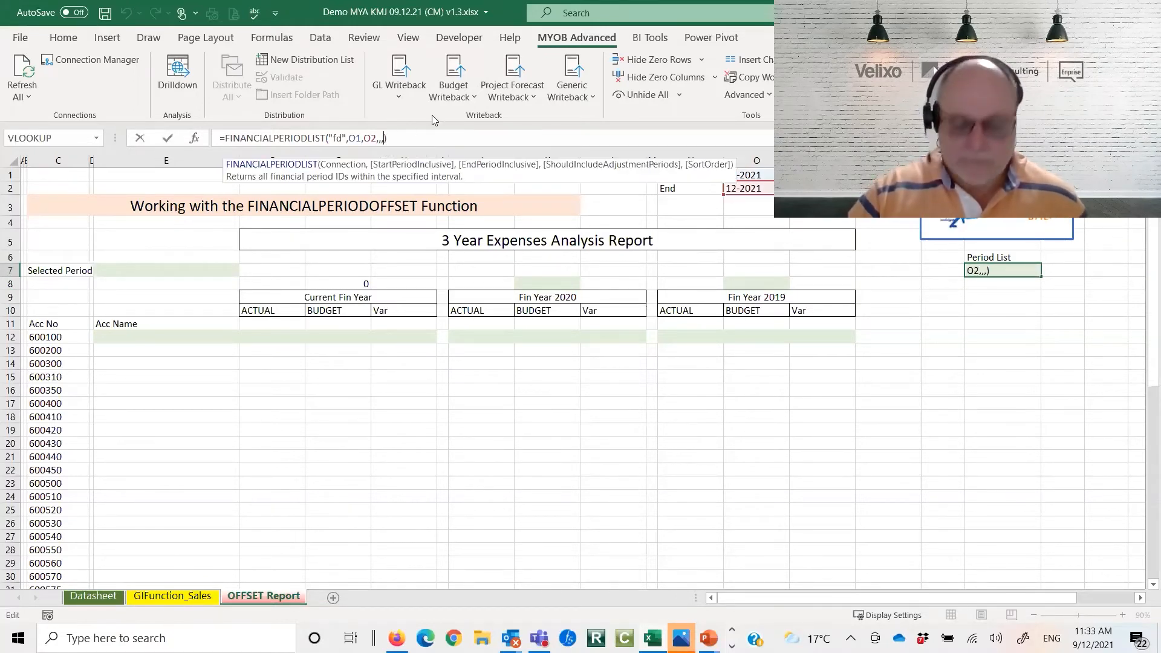
pyautogui.press('Return')
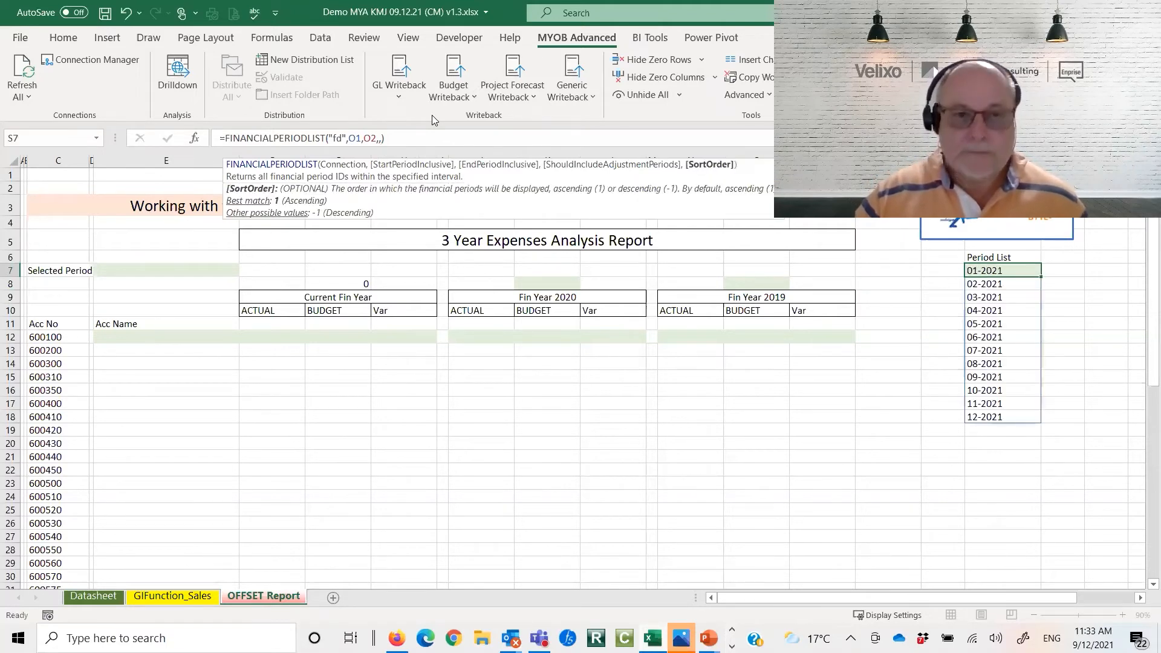
pyautogui.click(974, 486)
# Give the Period List formula cell S7 the range name demolist
pyautogui.click(993, 270)
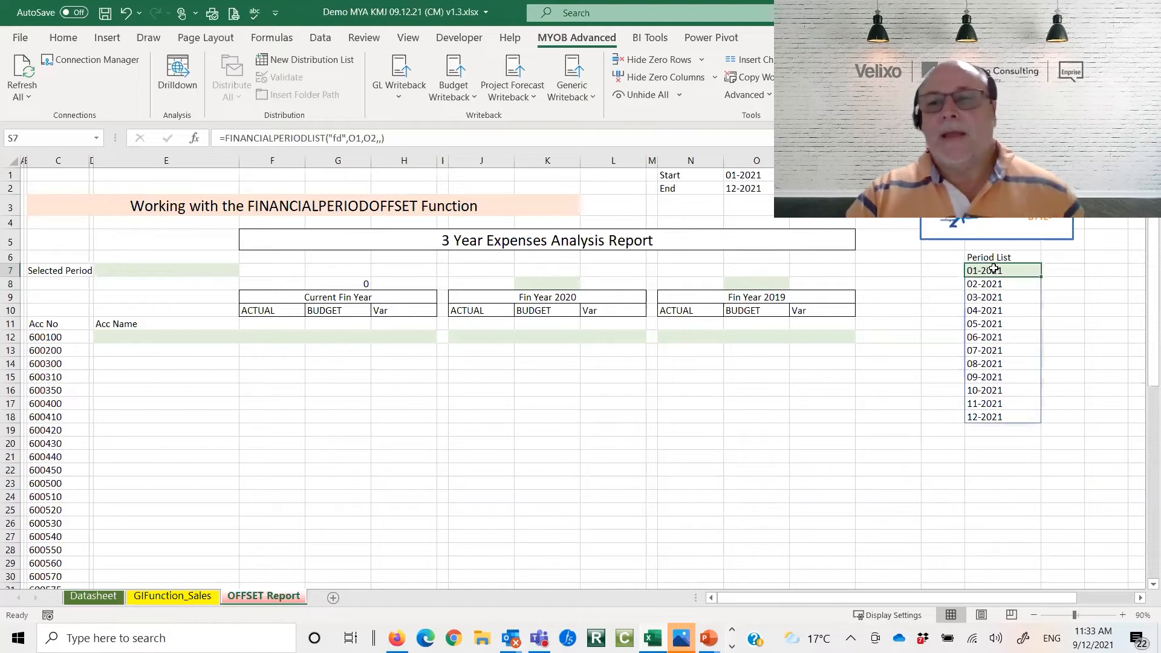
pyautogui.click(62, 138)
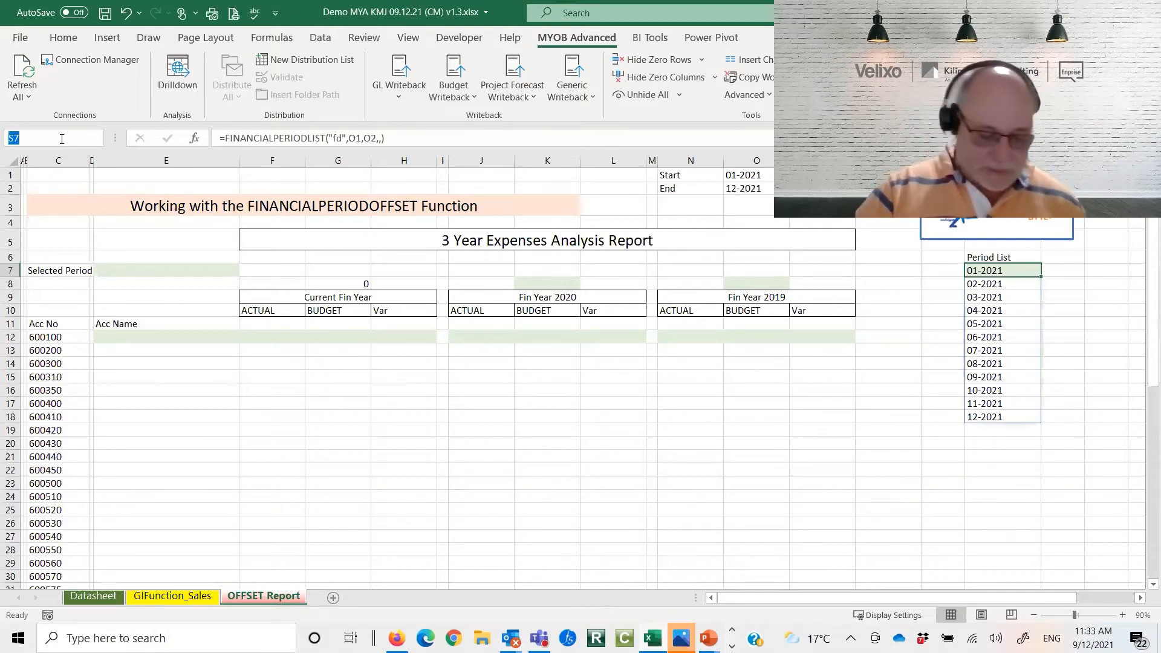
pyautogui.write('Demolist')
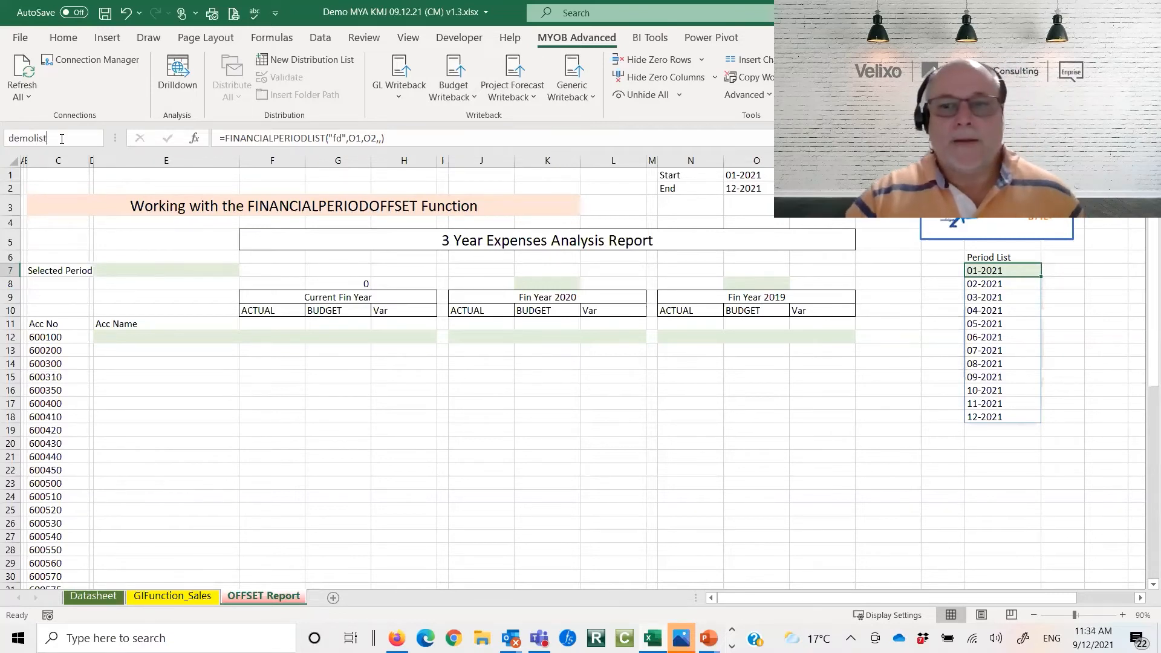
pyautogui.press('Return')
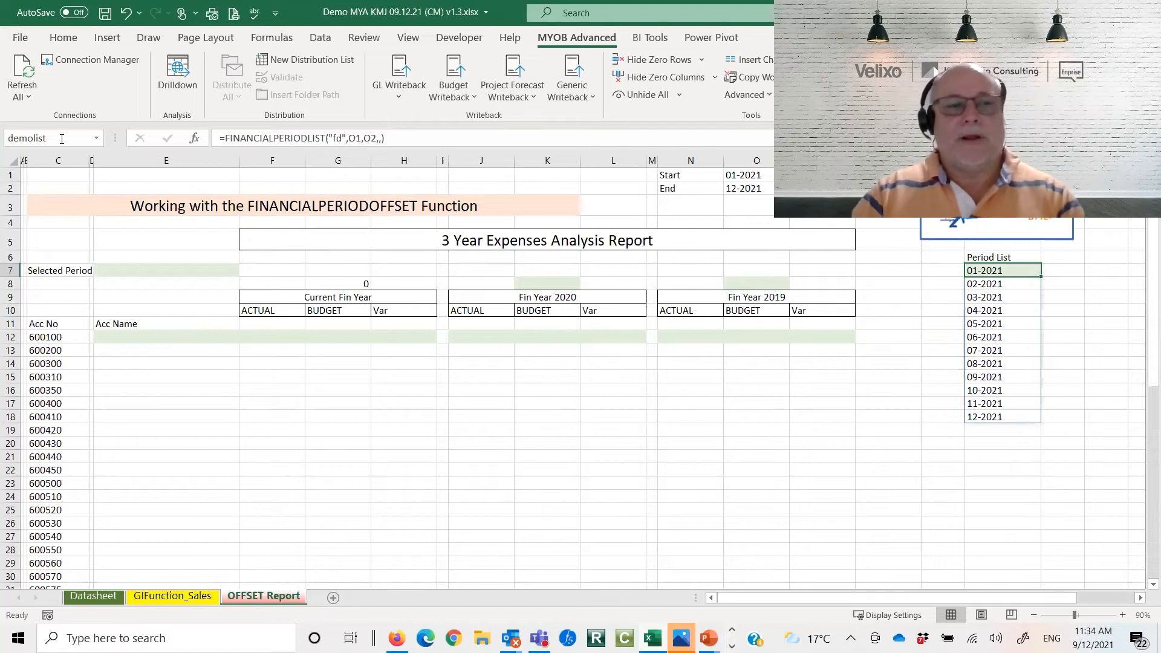
pyautogui.click(151, 266)
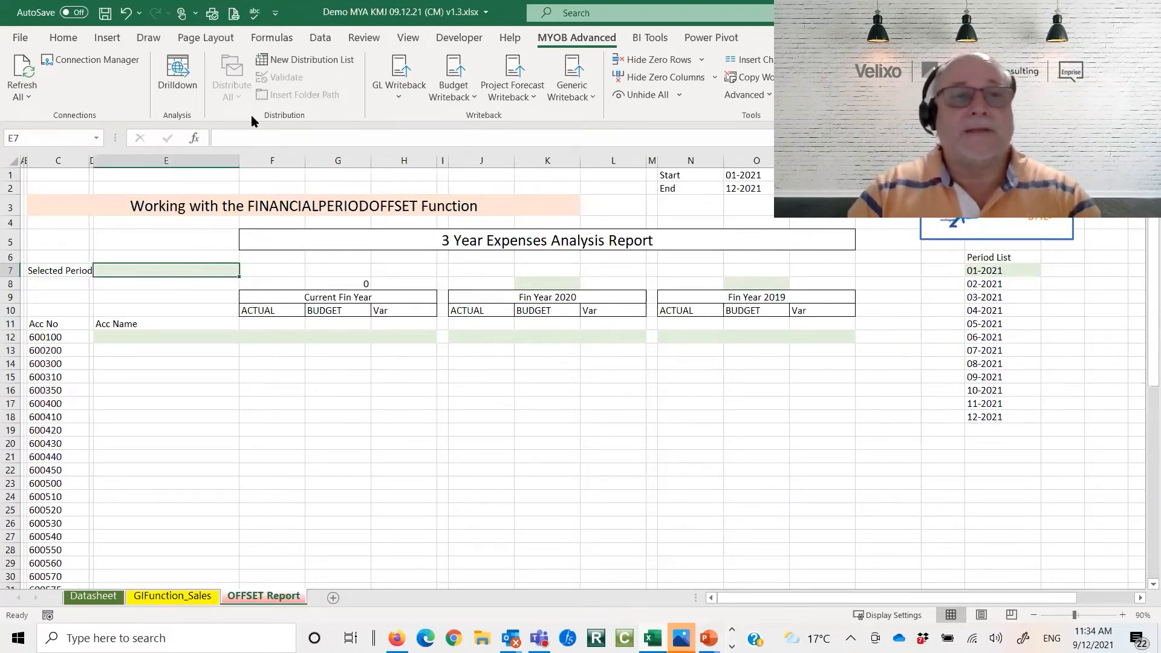
pyautogui.click(320, 38)
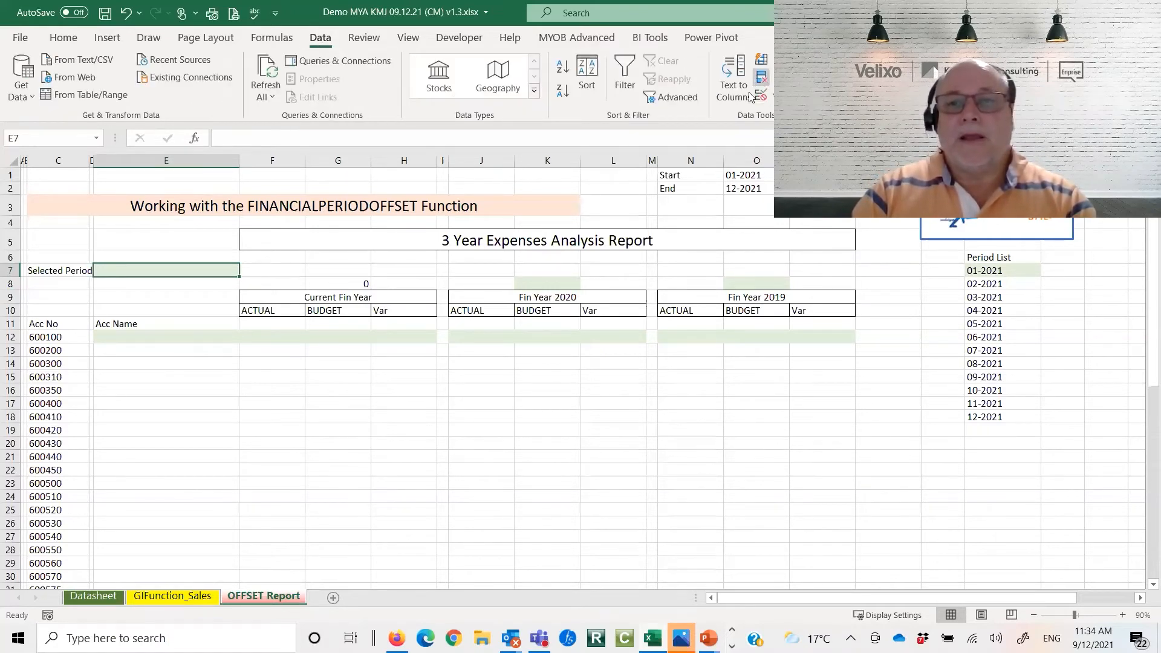
pyautogui.click(772, 95)
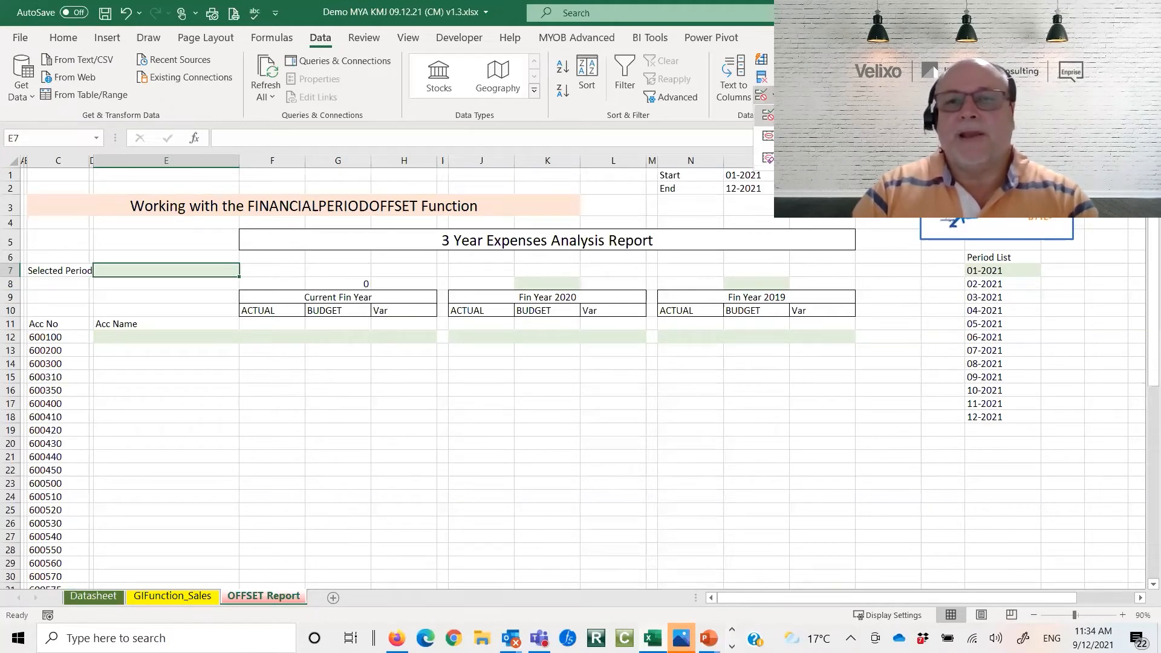
pyautogui.click(768, 115)
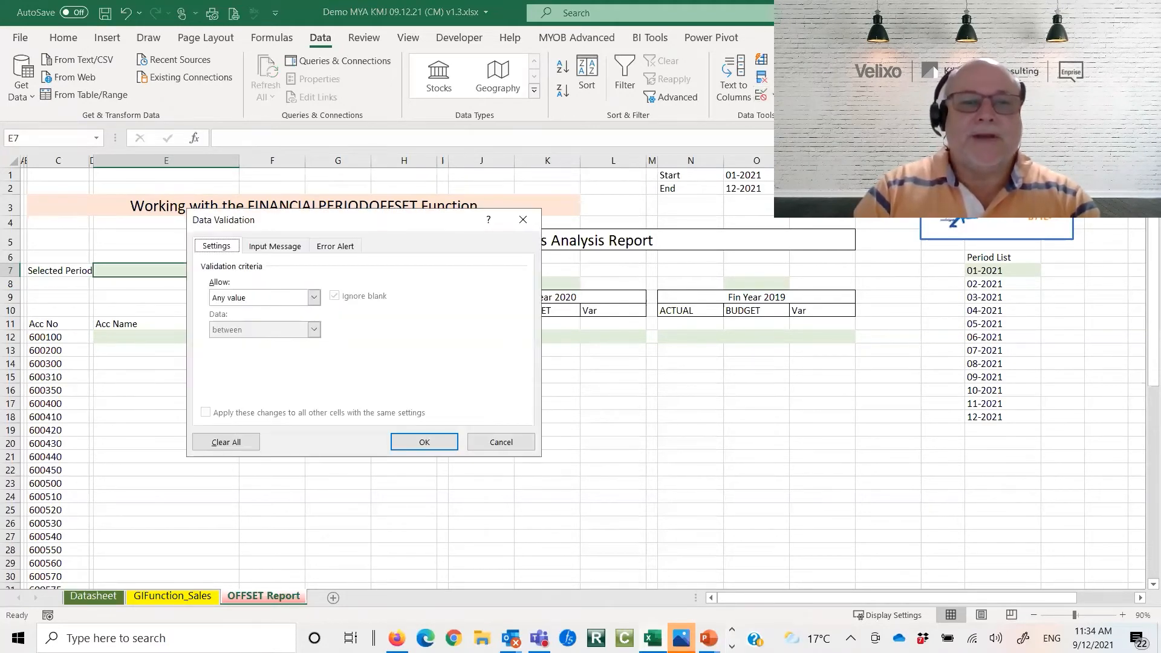
pyautogui.click(314, 299)
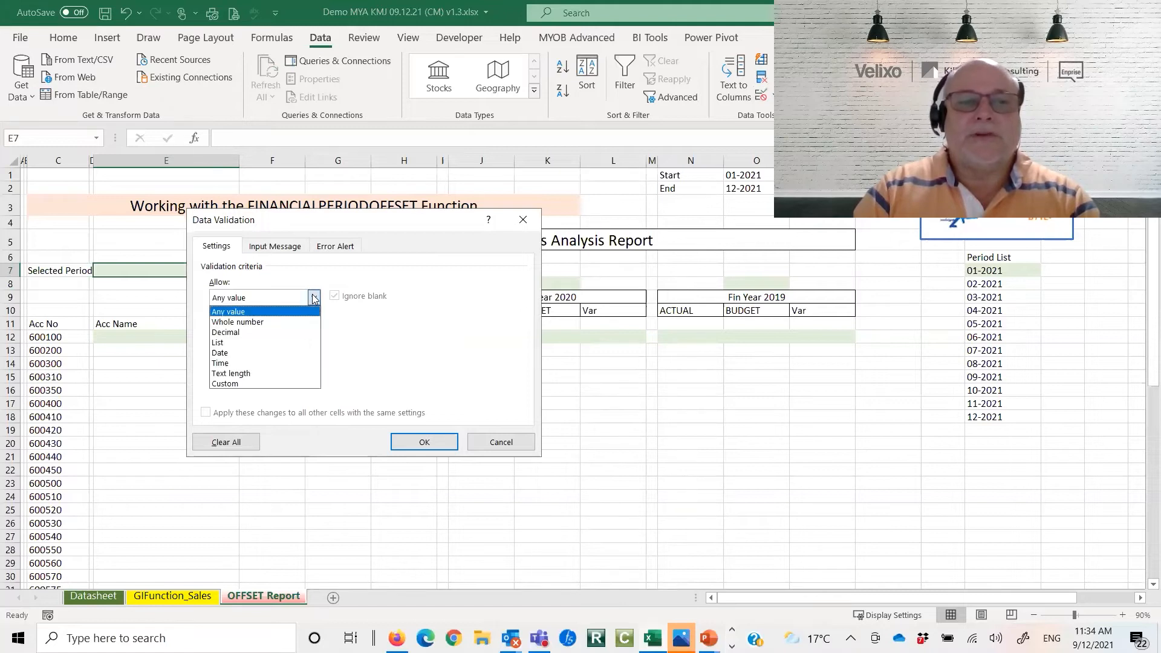
pyautogui.click(221, 337)
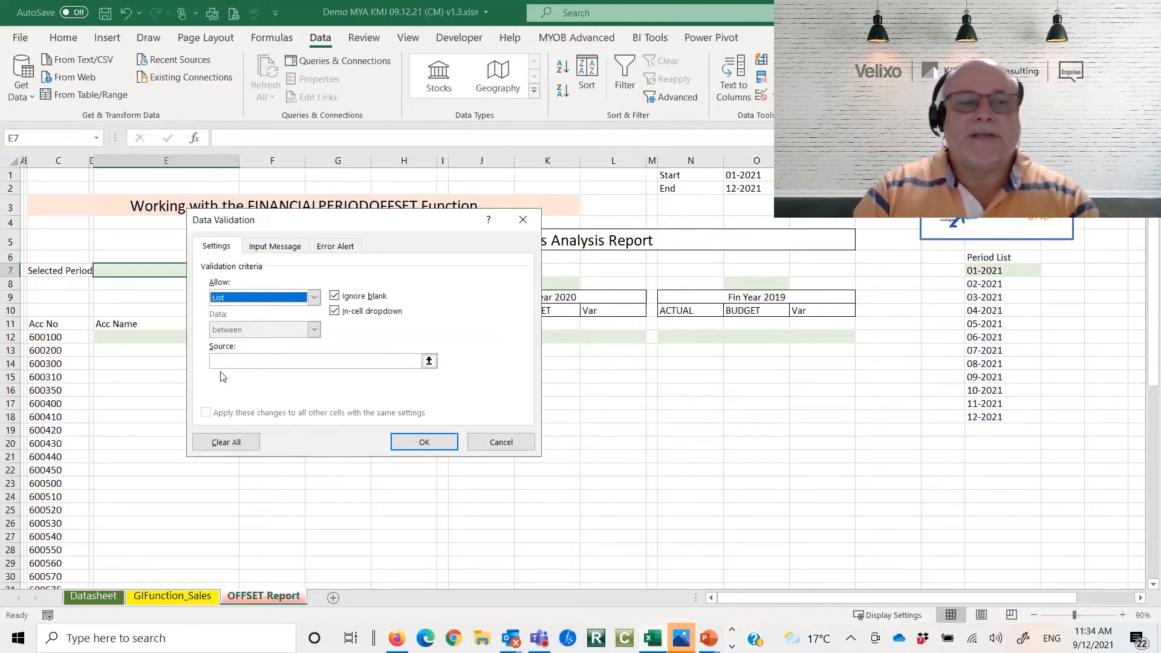
pyautogui.click(224, 360)
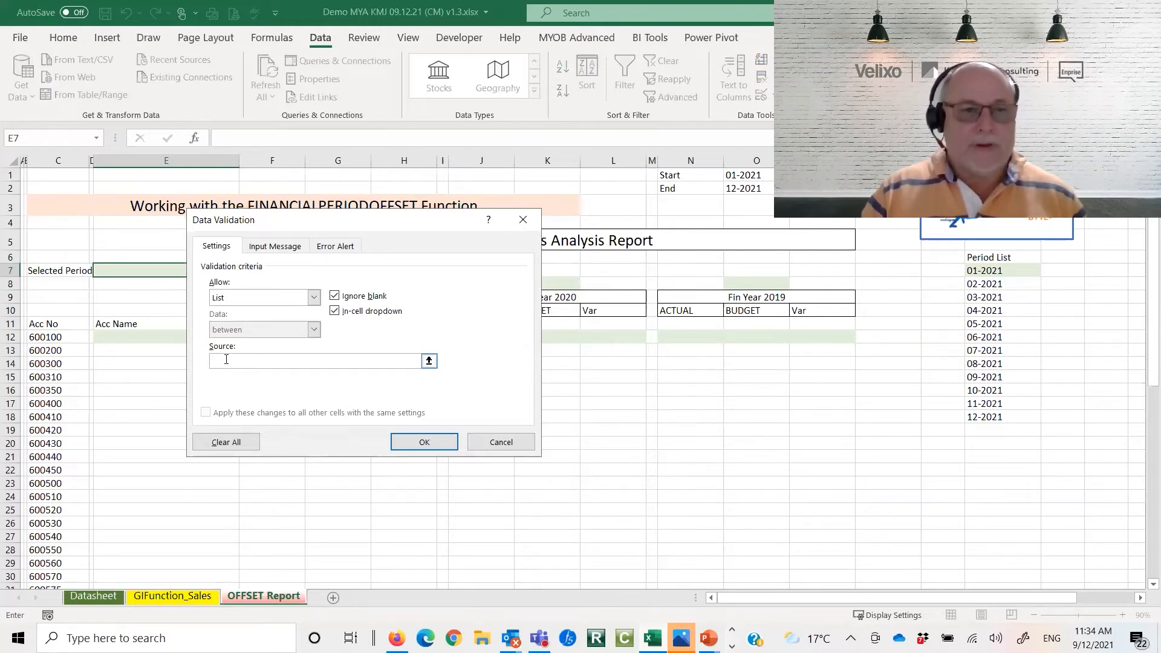
pyautogui.write('=')
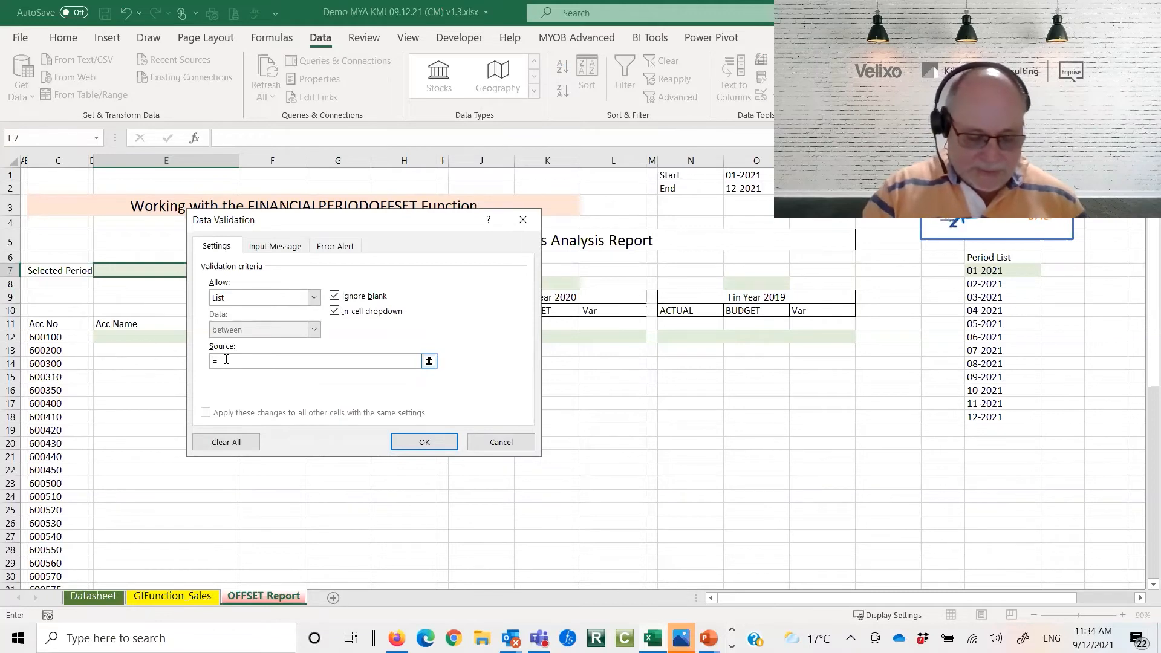
pyautogui.press('Escape')
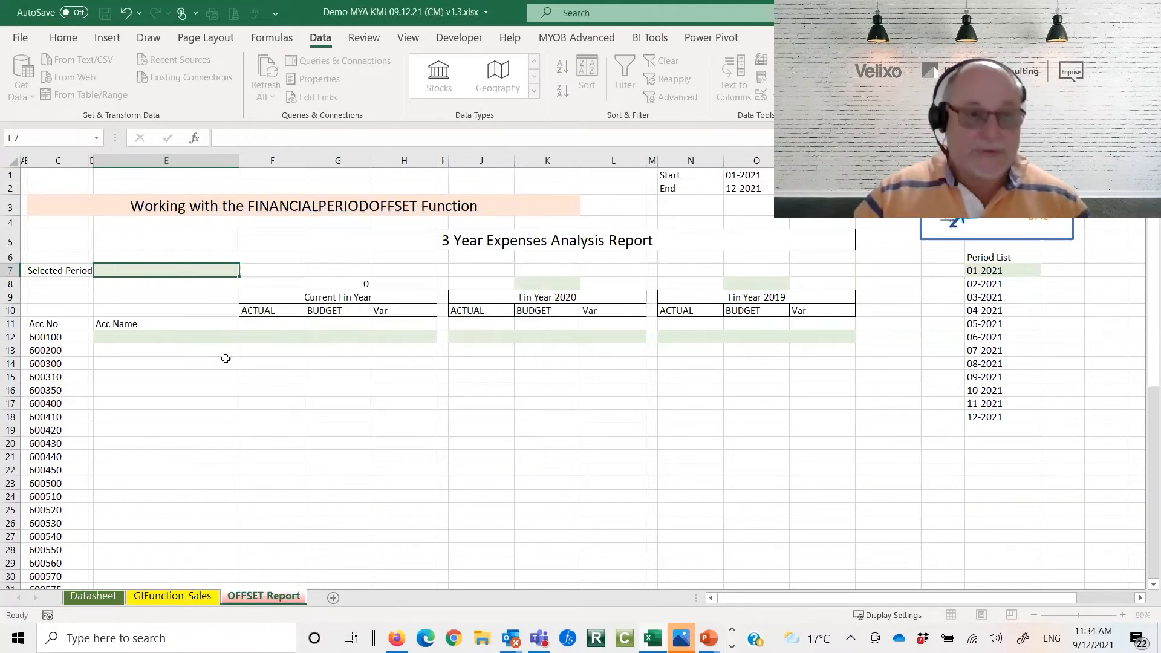
pyautogui.click(1016, 268)
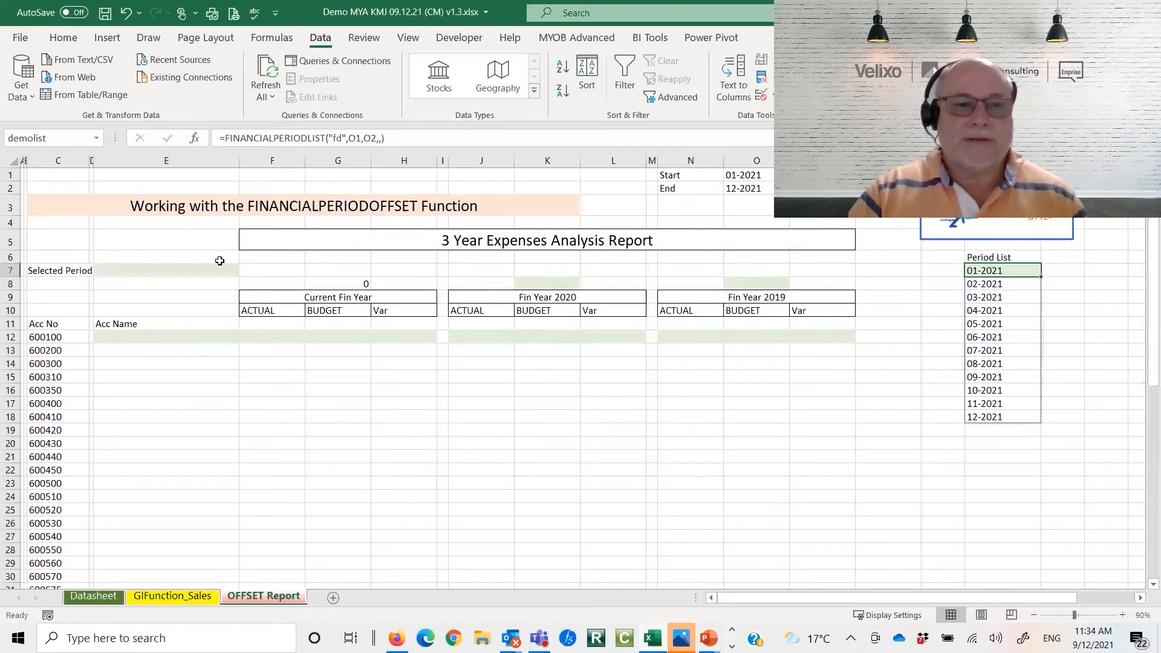
# Add list data validation to the Selected Period cell E7 with the source =demolist#
pyautogui.click(127, 272)
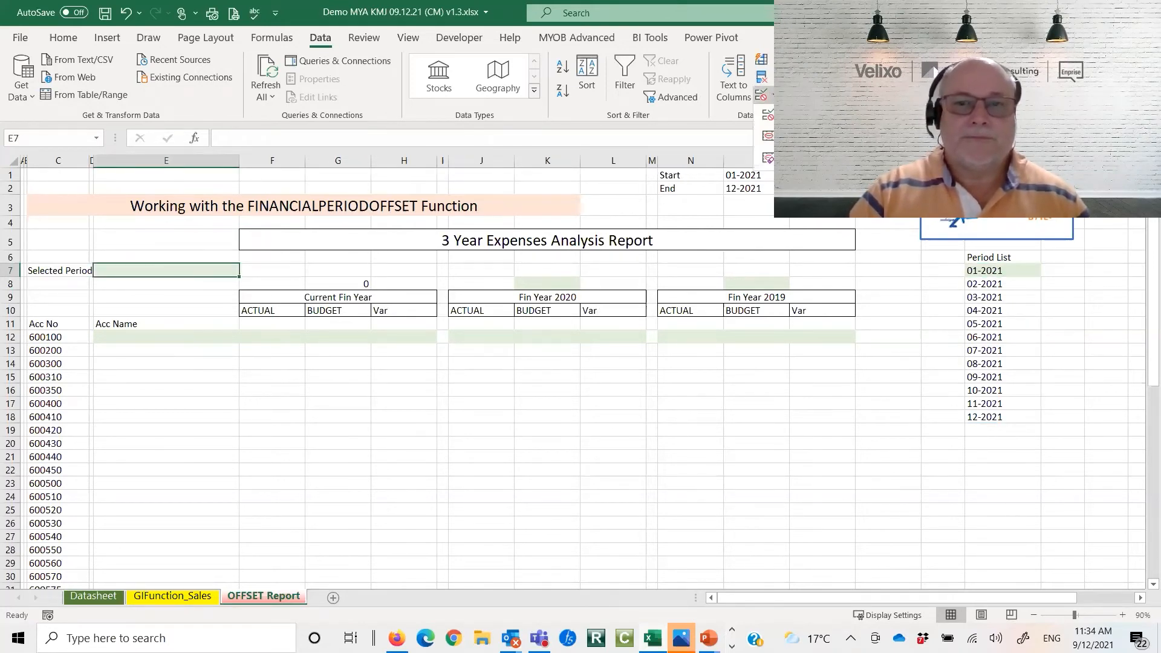
pyautogui.click(773, 97)
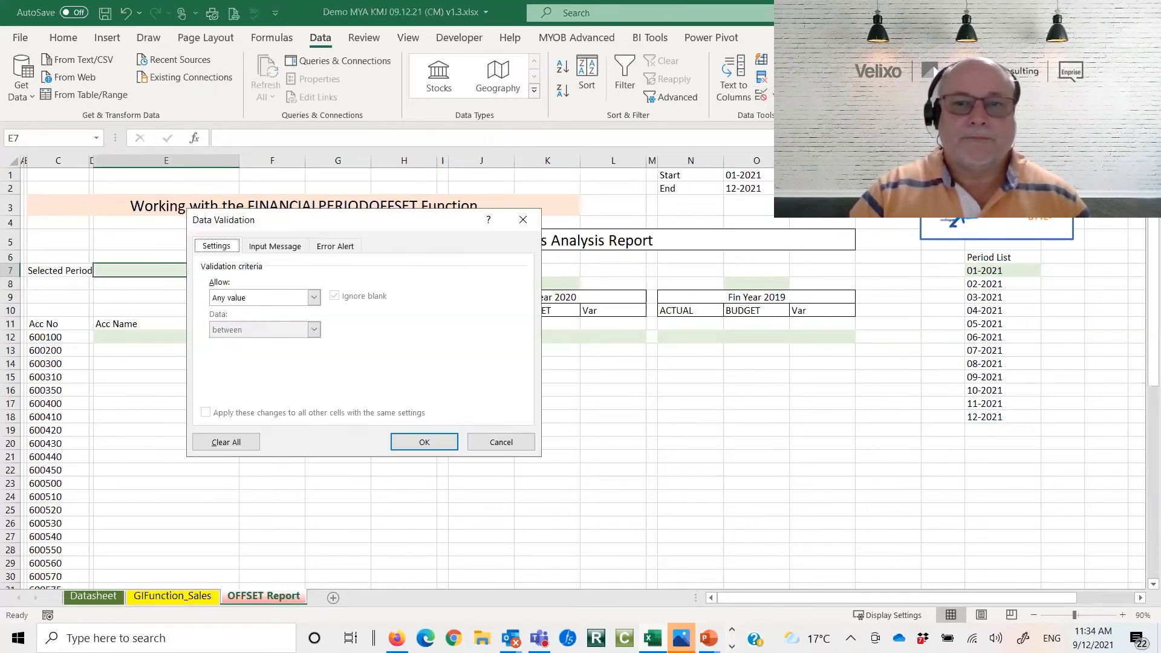
pyautogui.click(313, 298)
pyautogui.click(232, 341)
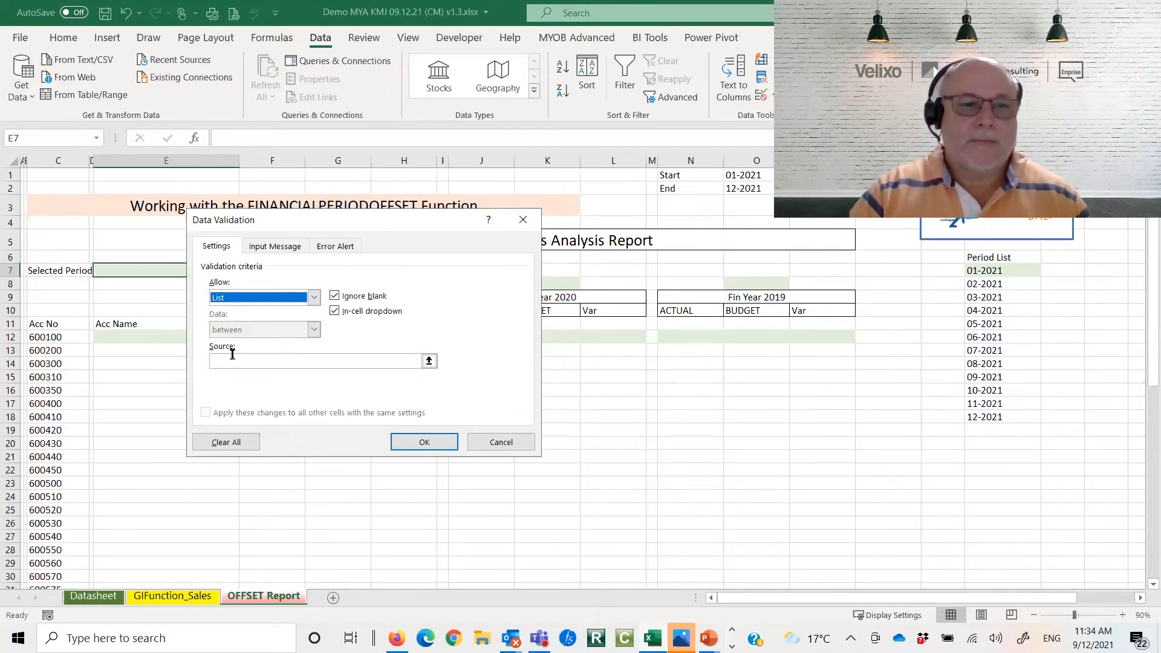
pyautogui.click(238, 359)
pyautogui.write('=')
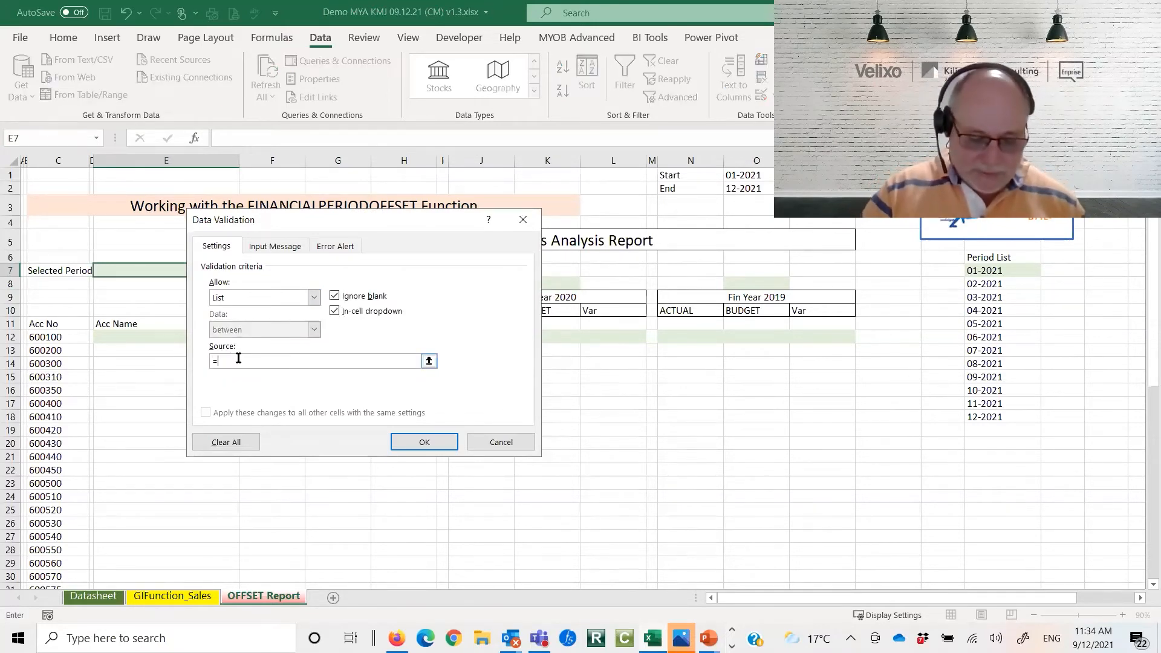
pyautogui.write('demolist')
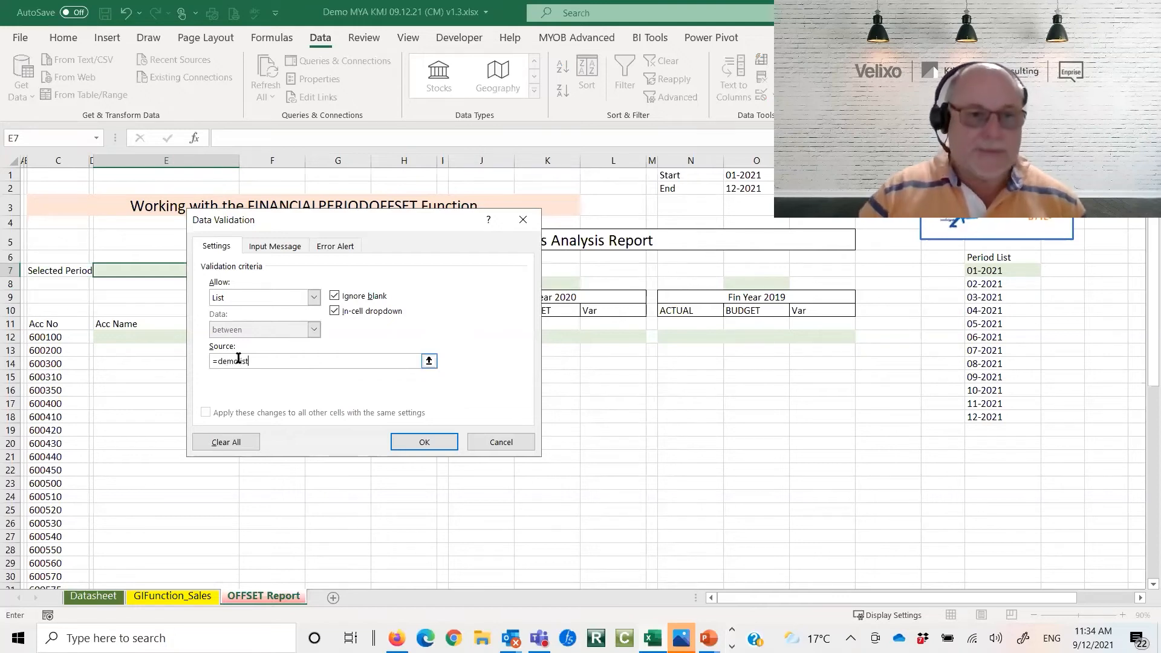
pyautogui.write('#')
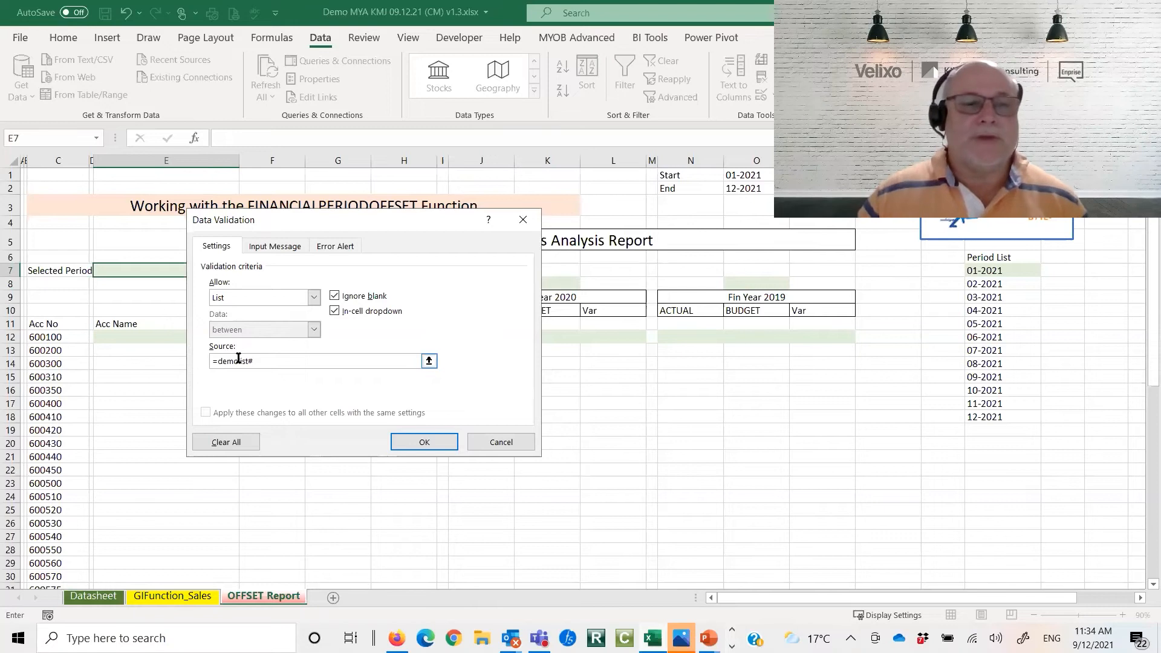
pyautogui.press('Return')
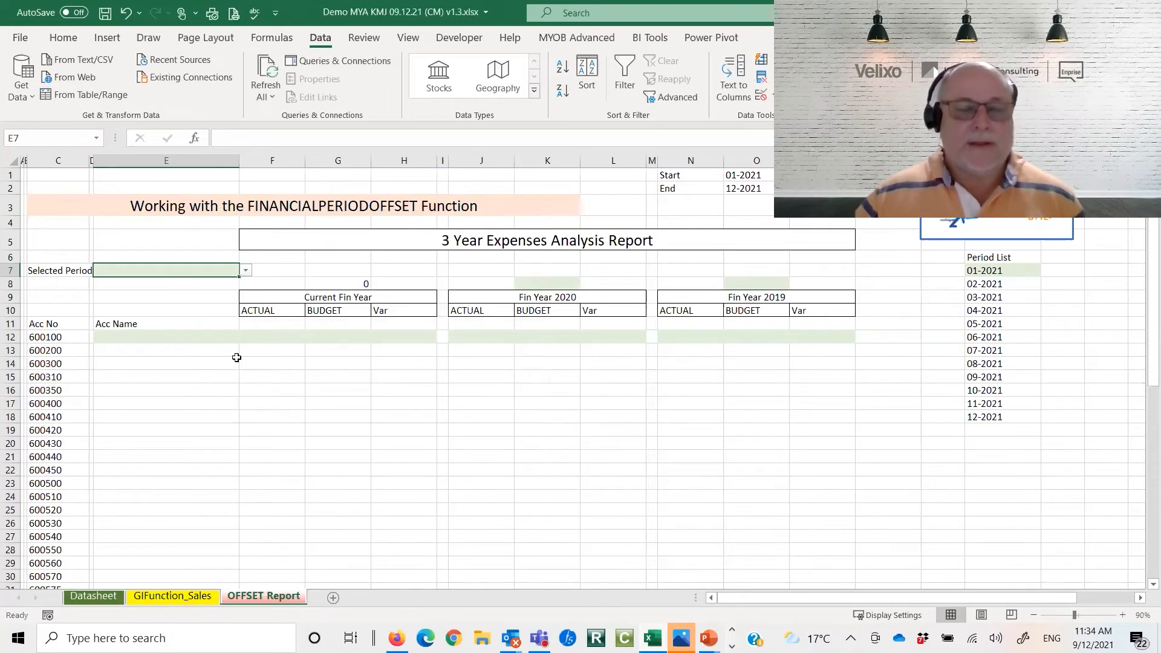
# Choose 01-2021 as the Selected Period in E7 and check the formula in G8 above Current Fin Year
pyautogui.click(245, 269)
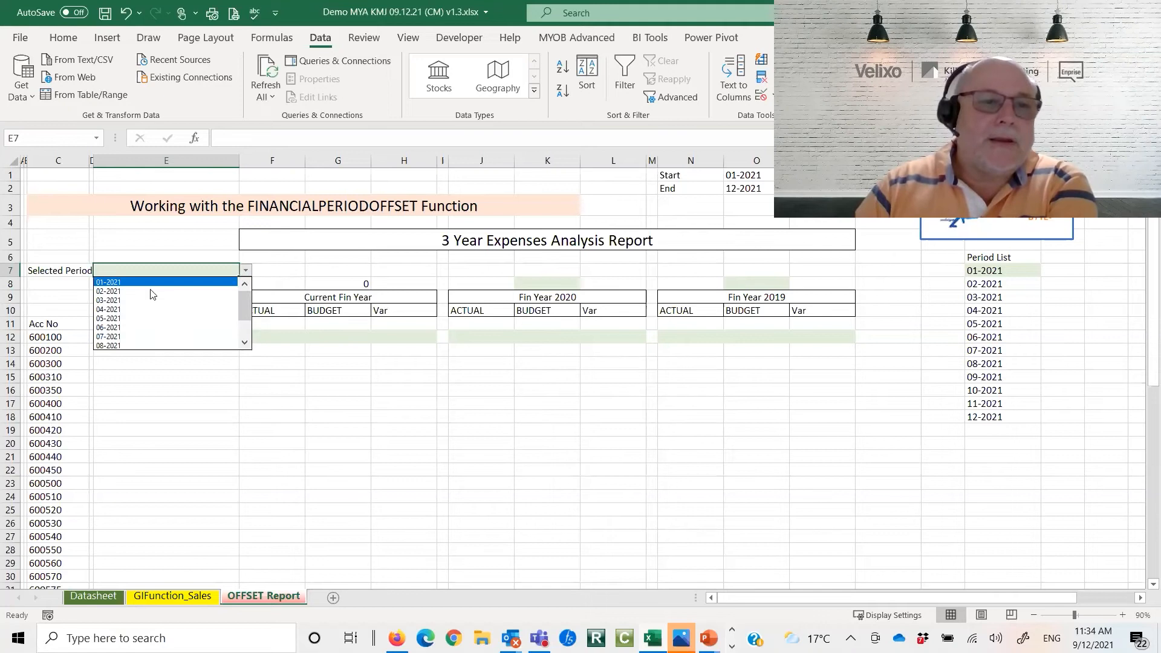
pyautogui.click(121, 282)
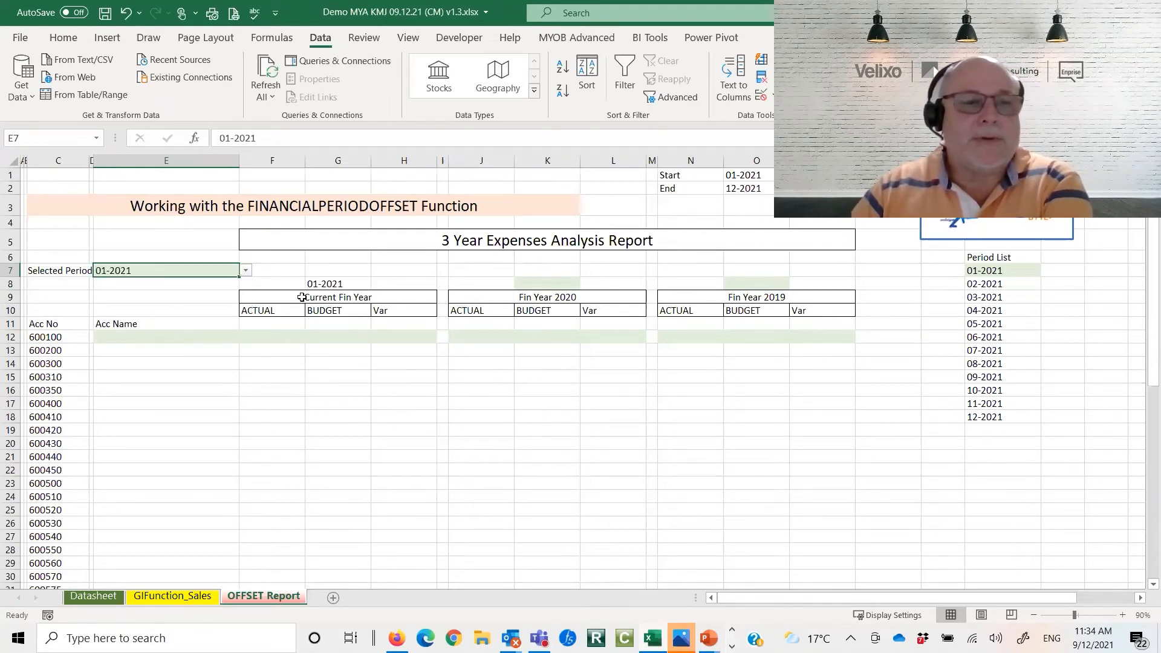
pyautogui.click(320, 283)
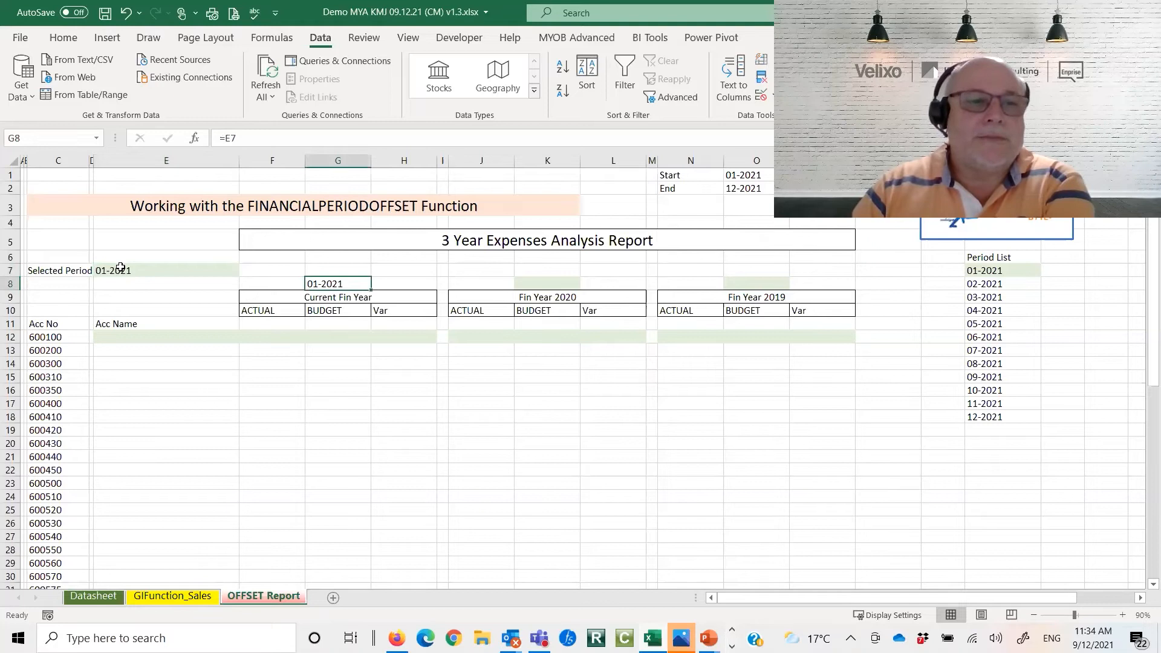
# Enter =FINANCIALPERIODOFFSET("fd",E7,-12) in K8 above the Fin Year 2020 heading
pyautogui.click(548, 282)
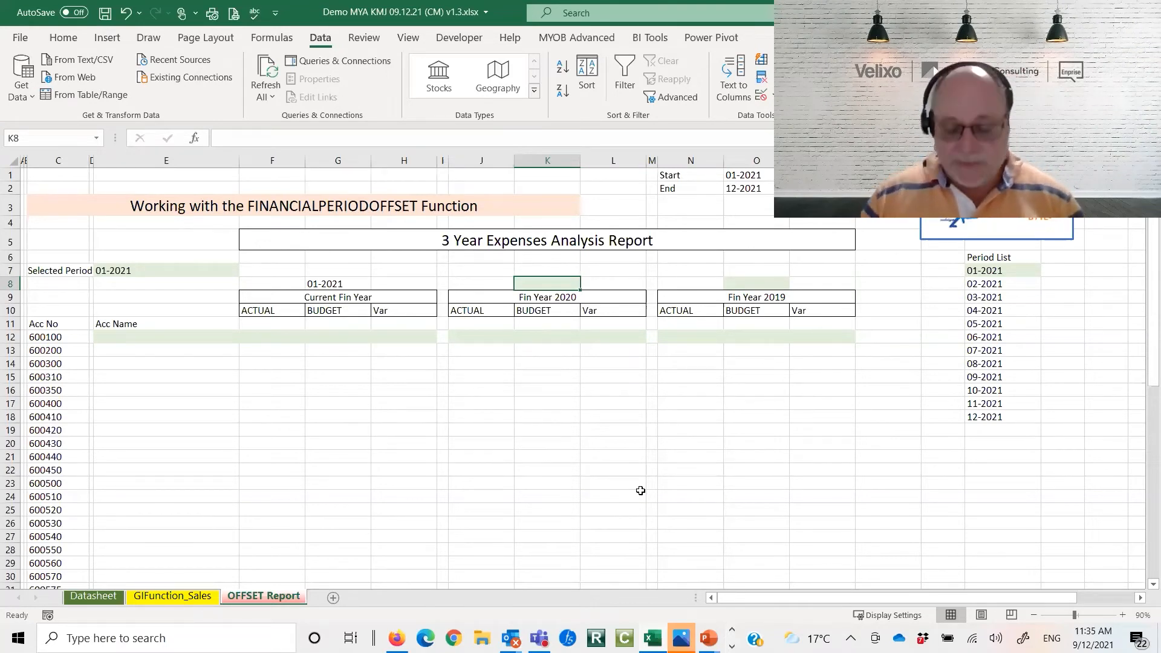
pyautogui.write('=finan')
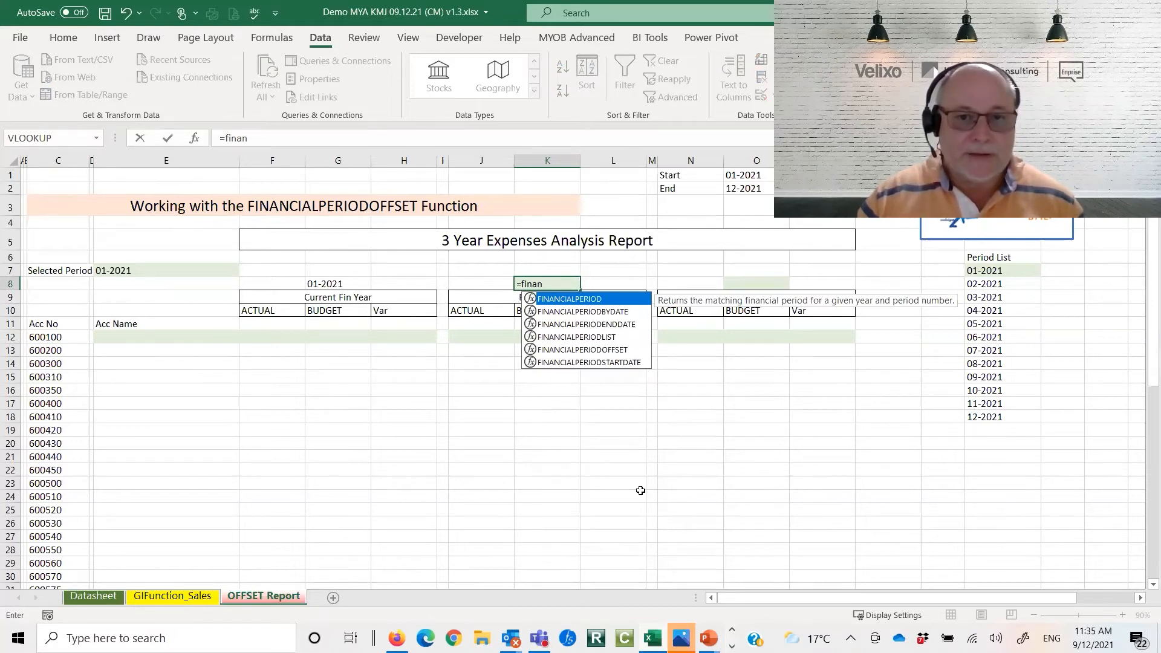
pyautogui.doubleClick(579, 349)
pyautogui.write('"fd",')
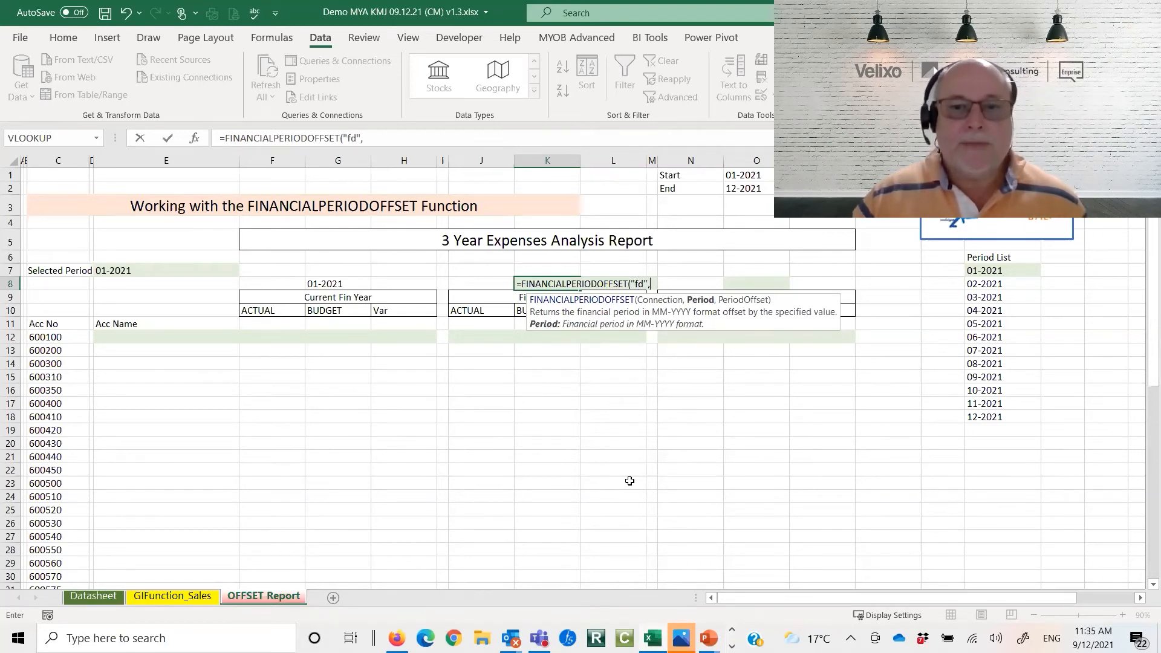
pyautogui.click(121, 269)
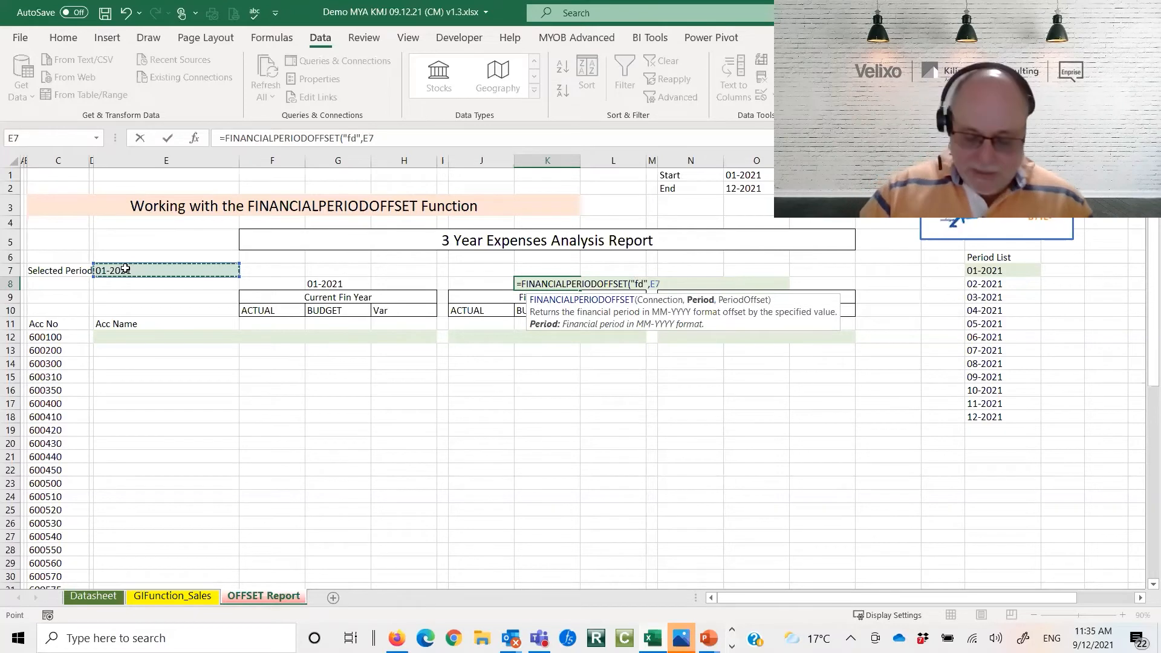
pyautogui.write(',-12')
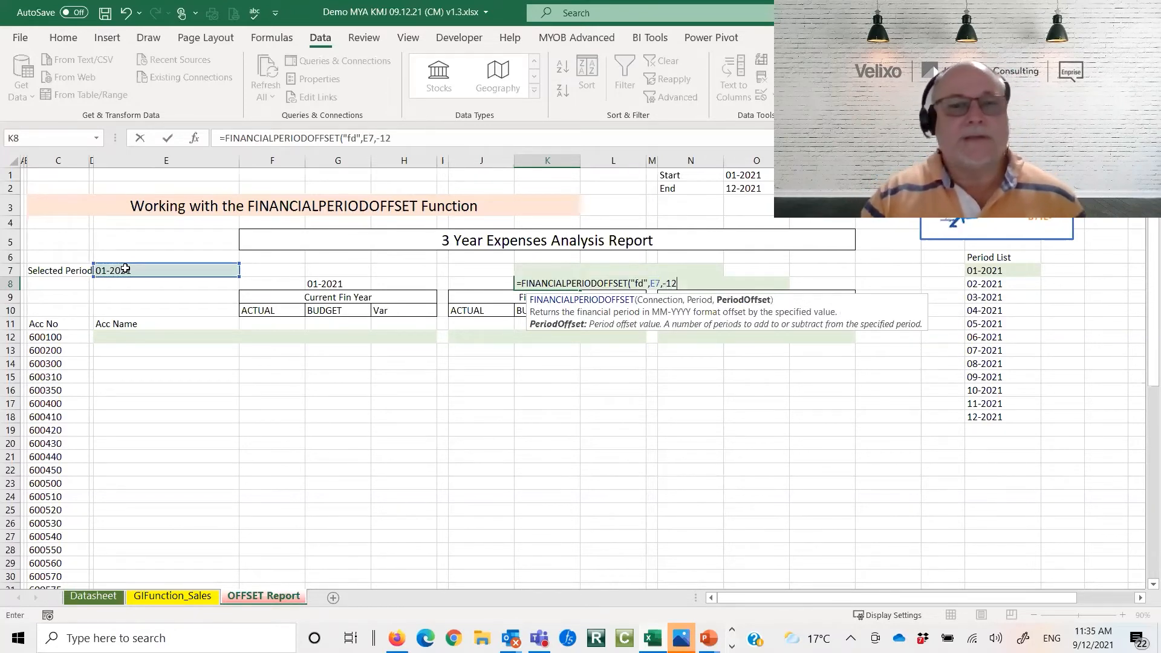
pyautogui.write(')')
pyautogui.press('Return')
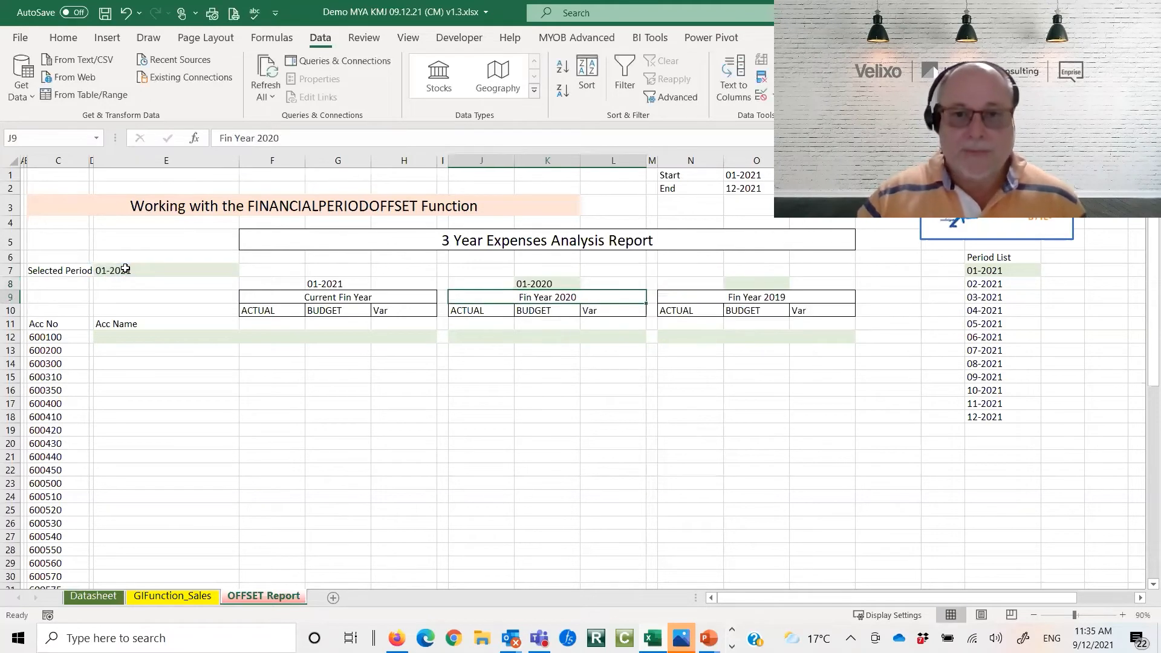
# Enter =FINANCIALPERIODOFFSET("fd",E7,-24) in O8 above the Fin Year 2019 heading
pyautogui.click(756, 283)
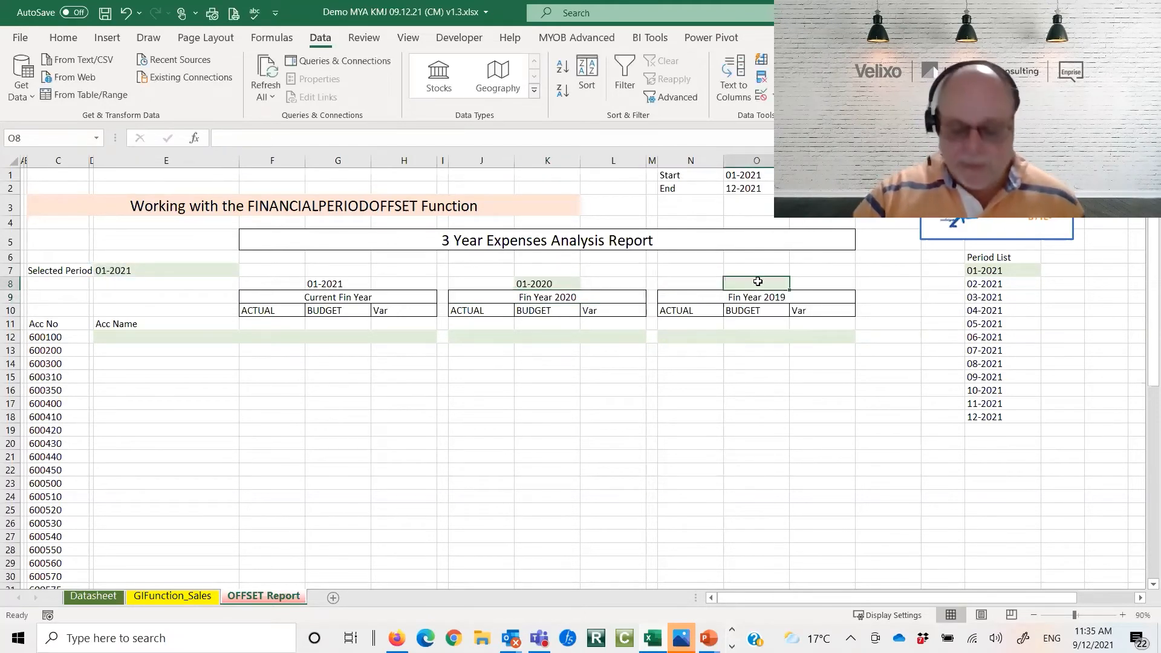
pyautogui.write('=finan')
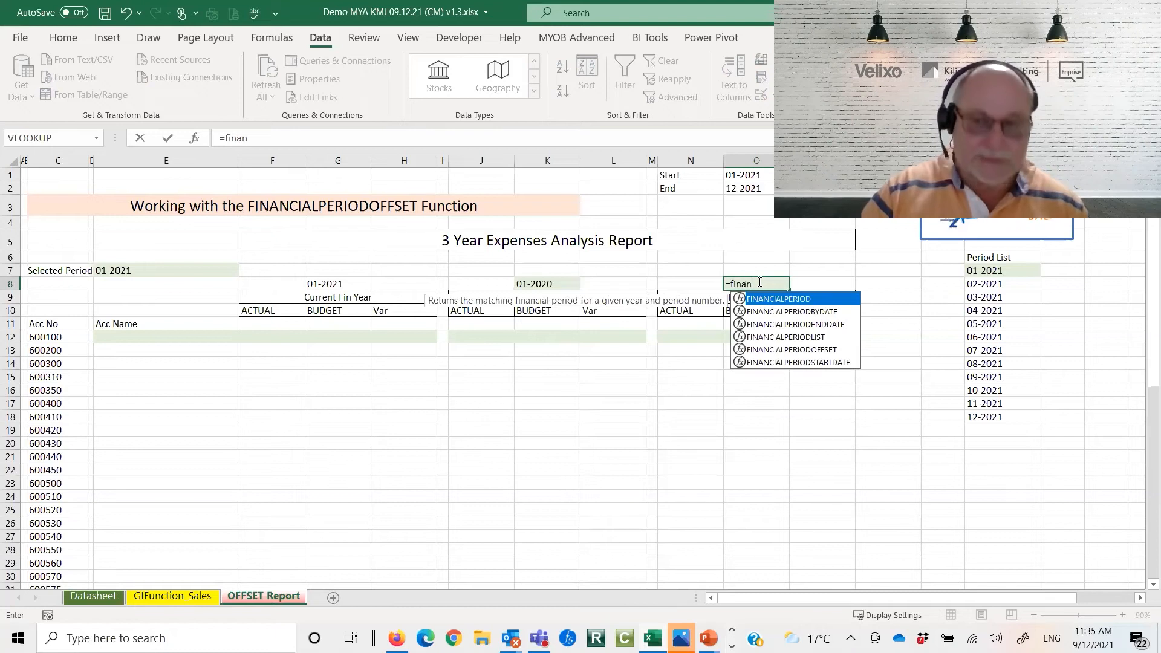
pyautogui.doubleClick(773, 349)
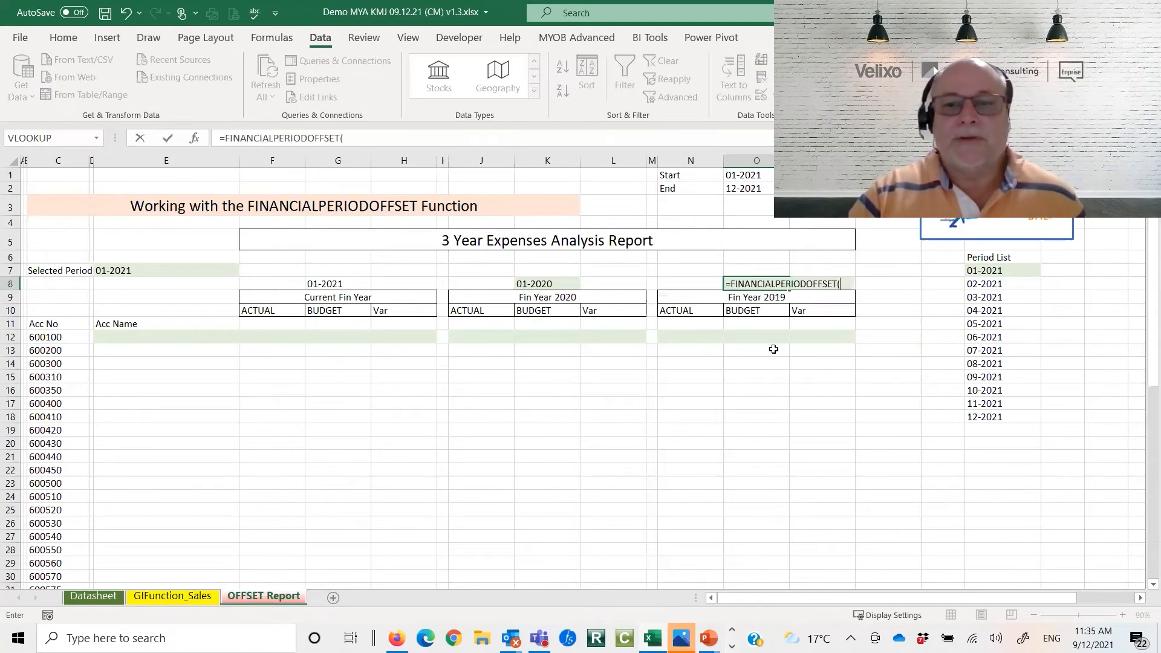
pyautogui.write('"fd"')
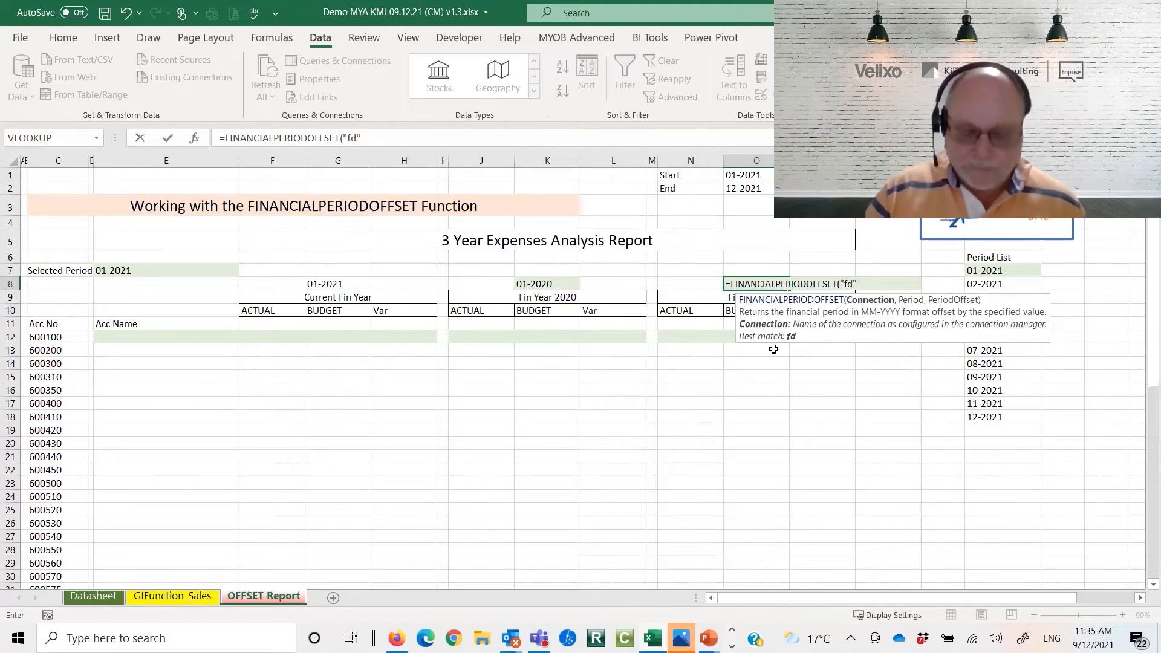
pyautogui.write(',')
pyautogui.click(152, 273)
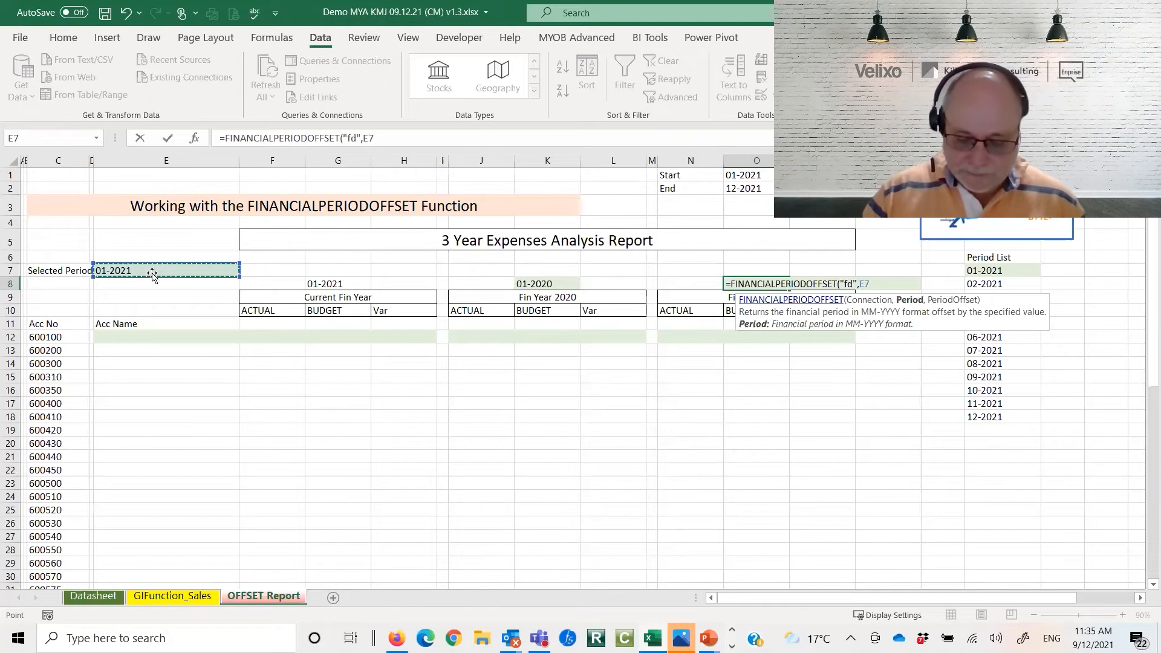
pyautogui.write(',-24')
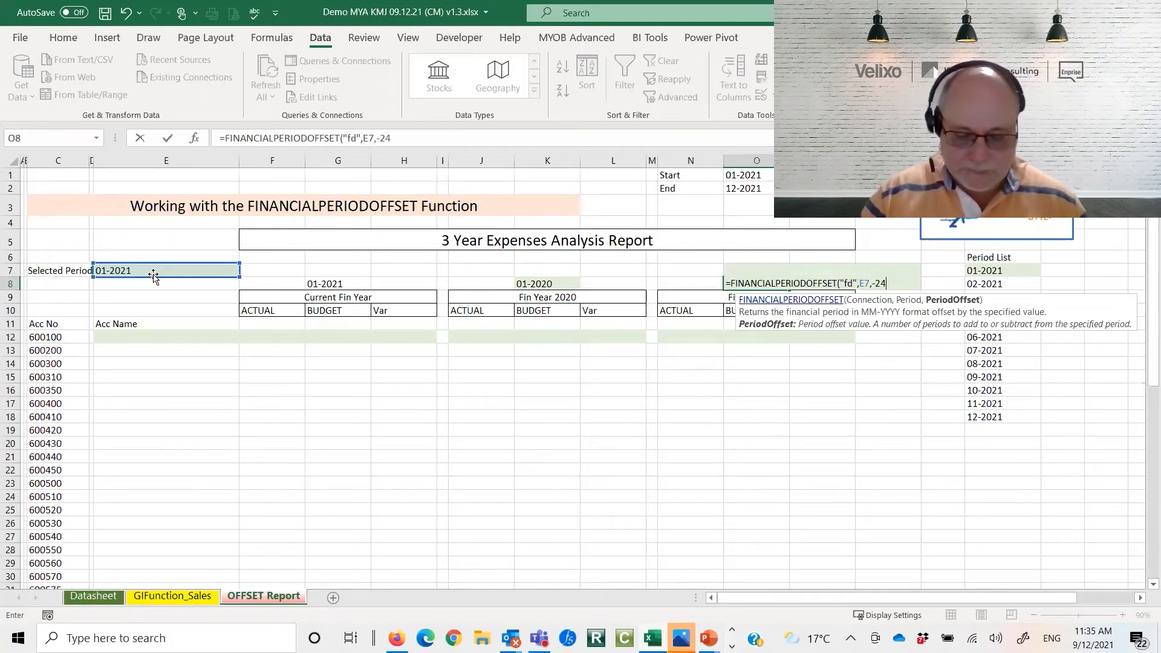
pyautogui.write(')')
pyautogui.press('Return')
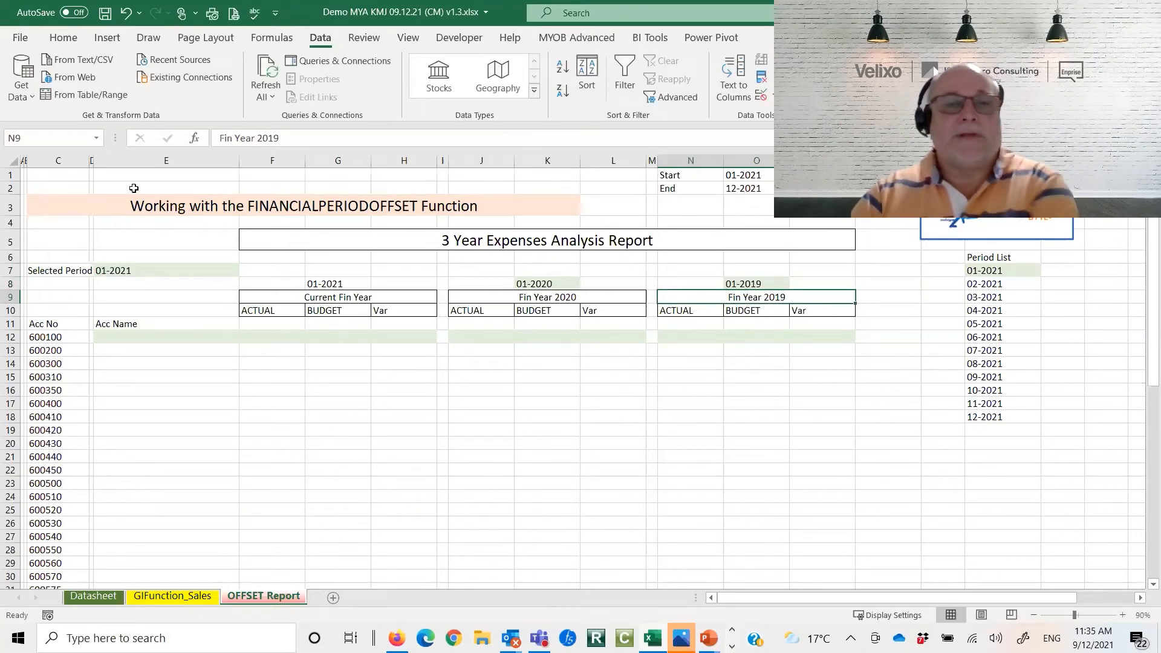
# Choose 04-2021 as the Selected Period in E7 to test the offset periods
pyautogui.click(157, 267)
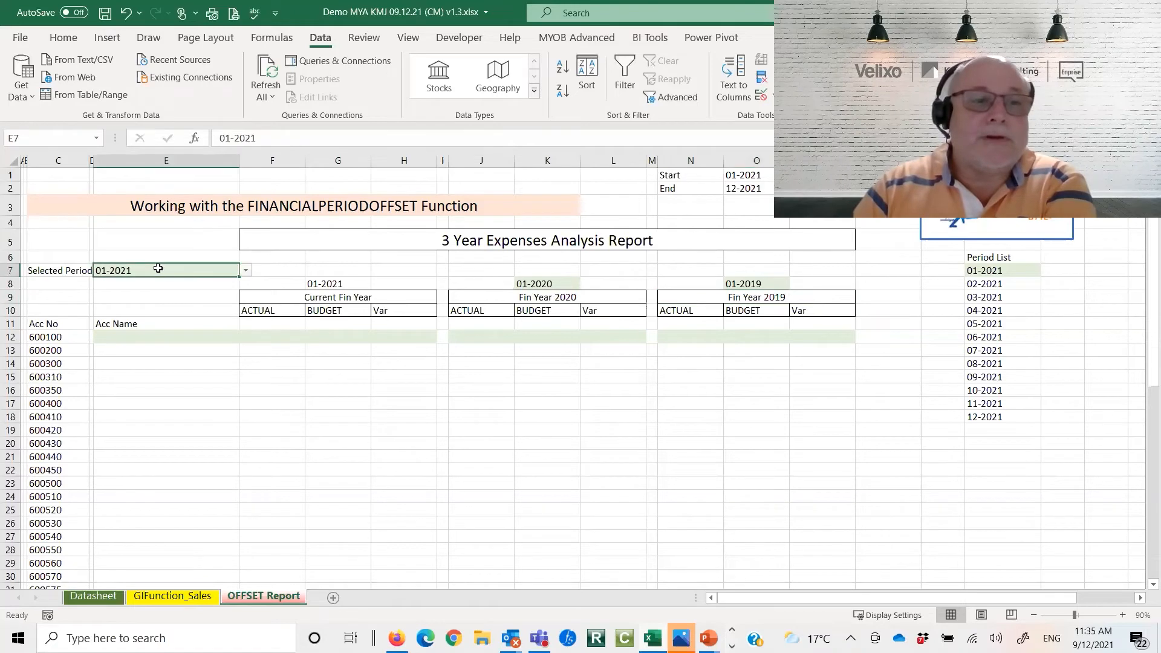
pyautogui.click(245, 270)
pyautogui.click(132, 310)
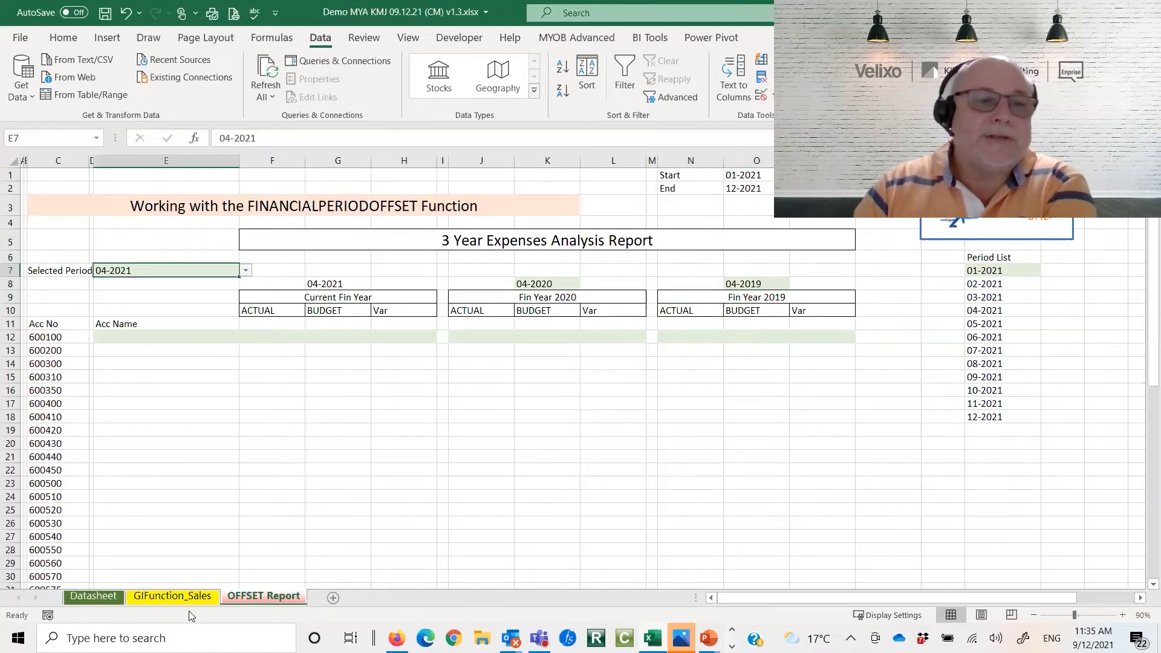
# Enter =ACCOUNTNAME("fd",C12) in E12 under Acc Name for the first account
pyautogui.click(110, 334)
pyautogui.write('=')
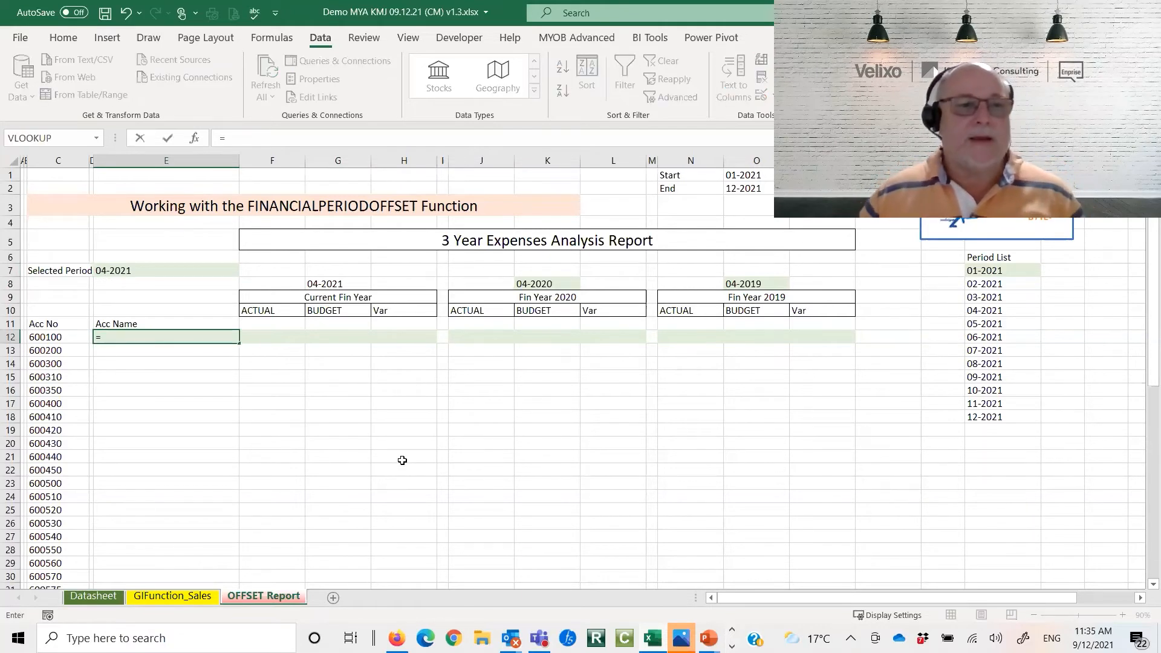
pyautogui.write('accountname')
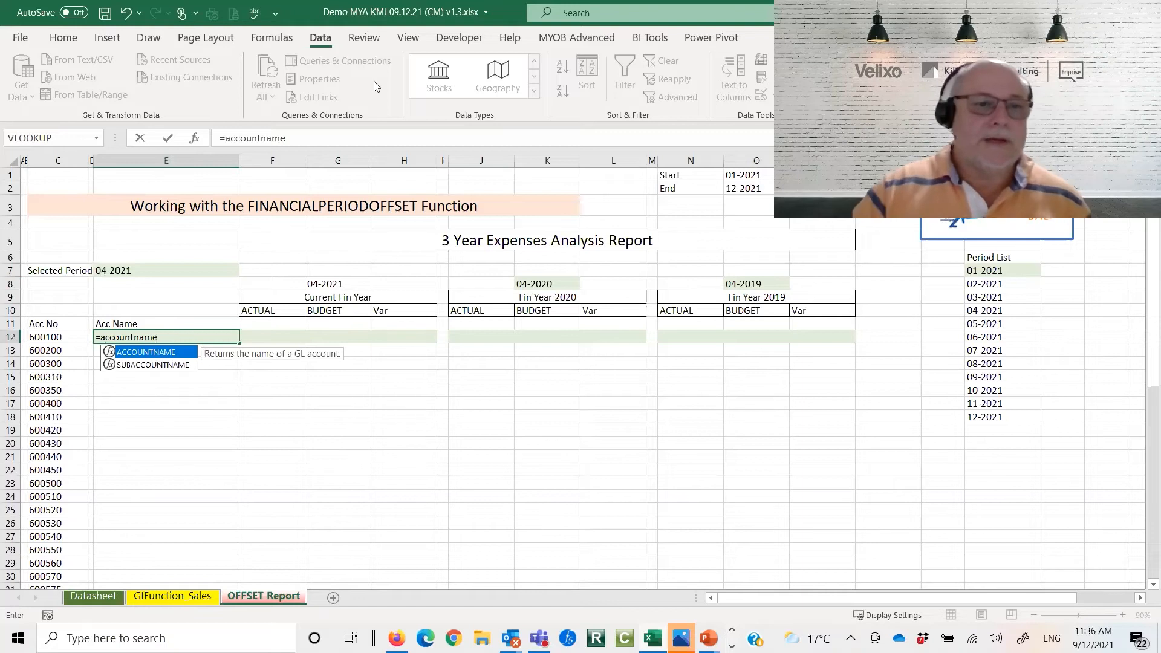
pyautogui.doubleClick(145, 353)
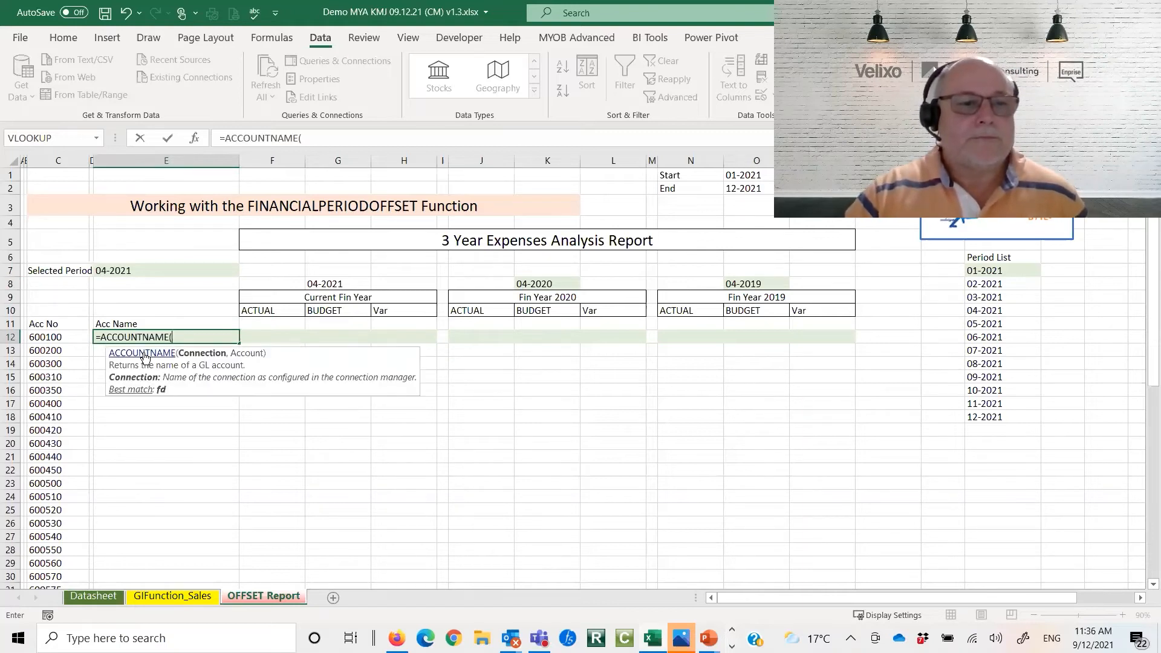
pyautogui.write('"fd",')
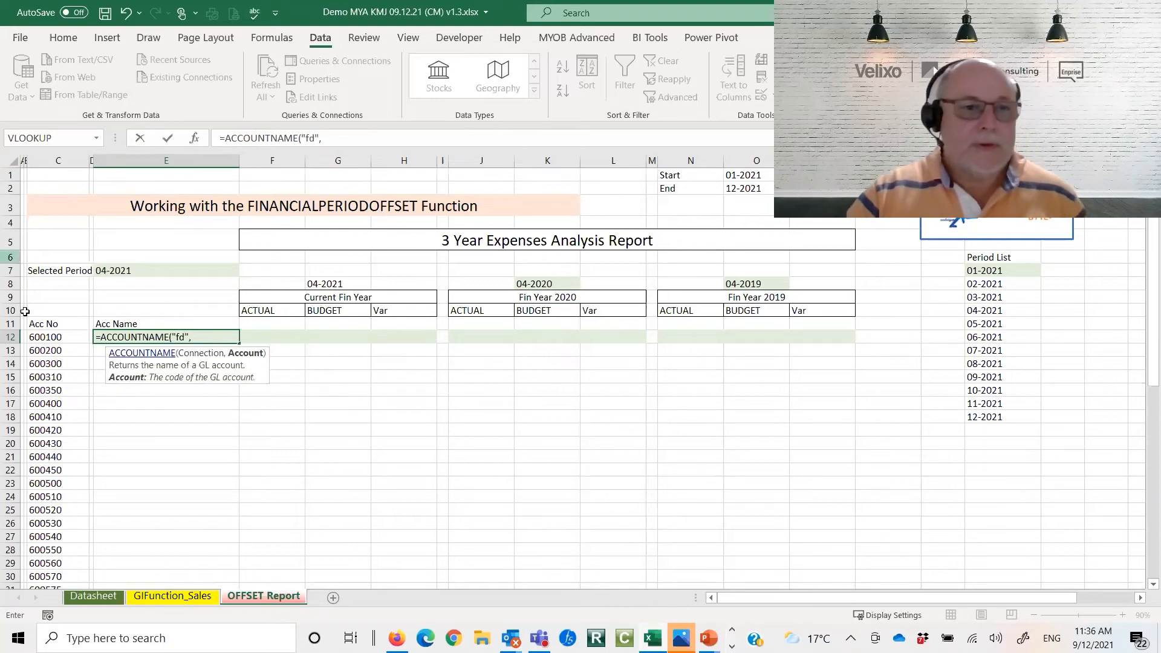
pyautogui.click(46, 336)
pyautogui.write(')')
pyautogui.press('Return')
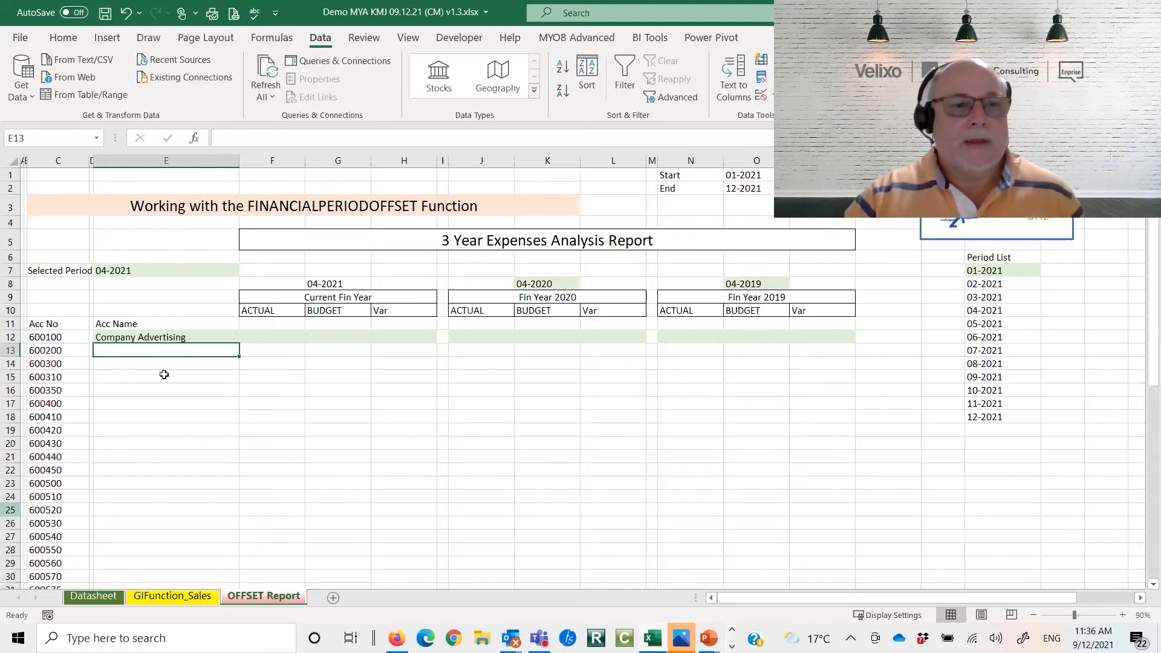
# Fill the account name formula from E12 down alongside the listed account numbers
pyautogui.click(160, 336)
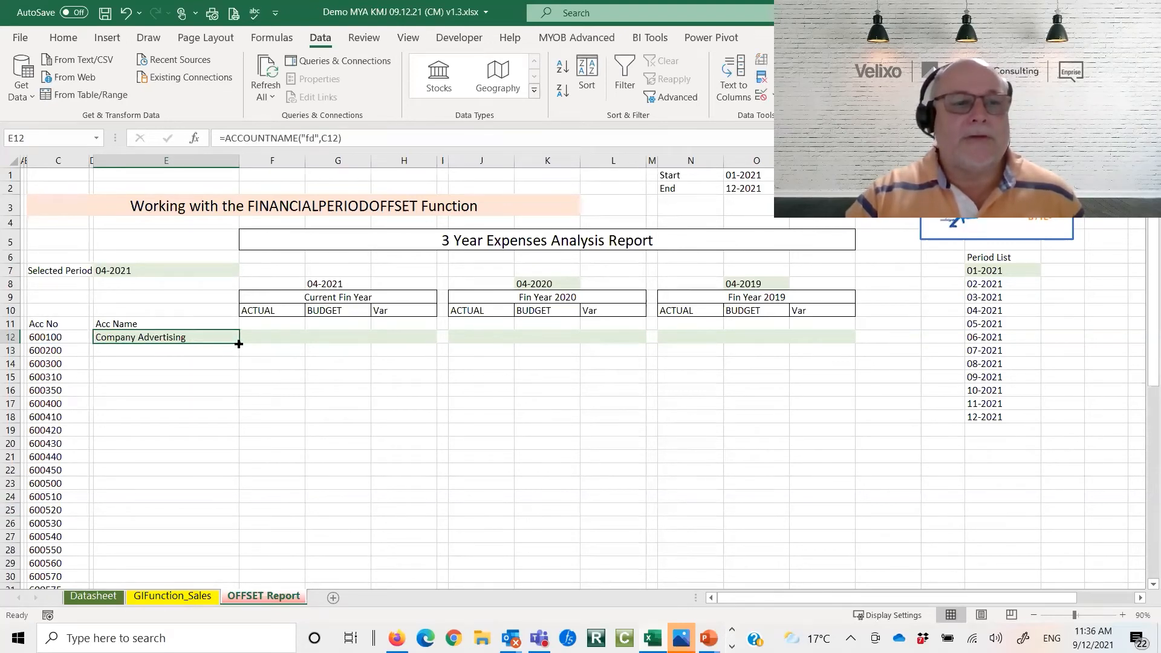
pyautogui.moveTo(239, 343); pyautogui.dragTo(229, 563)
pyautogui.scroll(7, 535, 437)
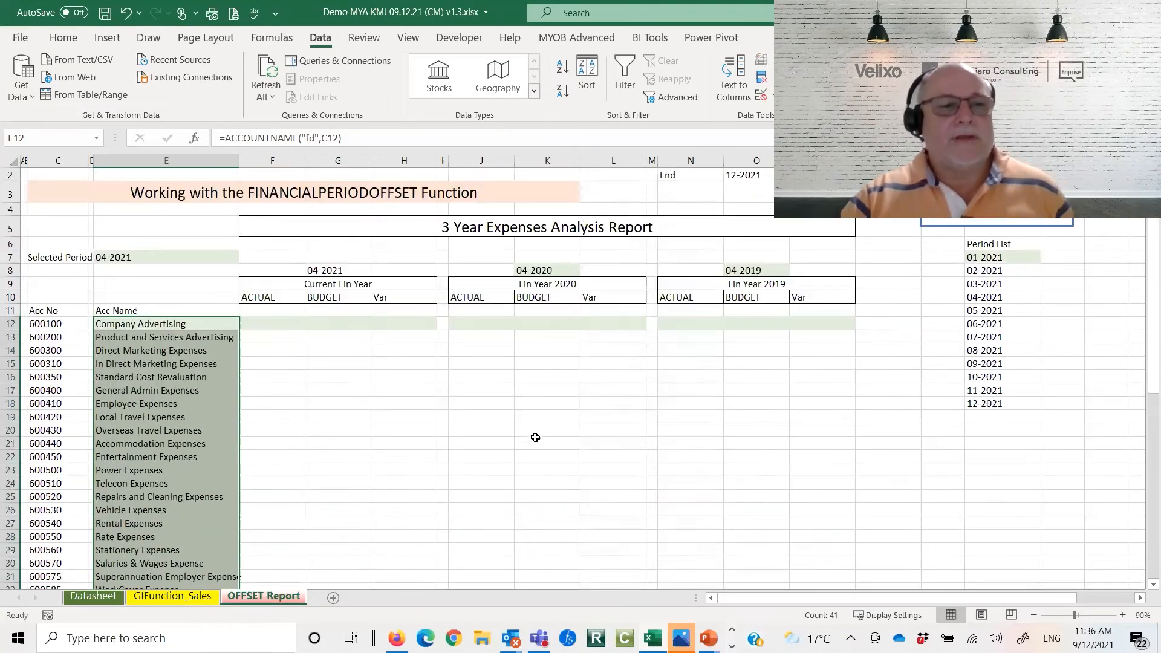
pyautogui.scroll(1, 535, 438)
pyautogui.click(574, 496)
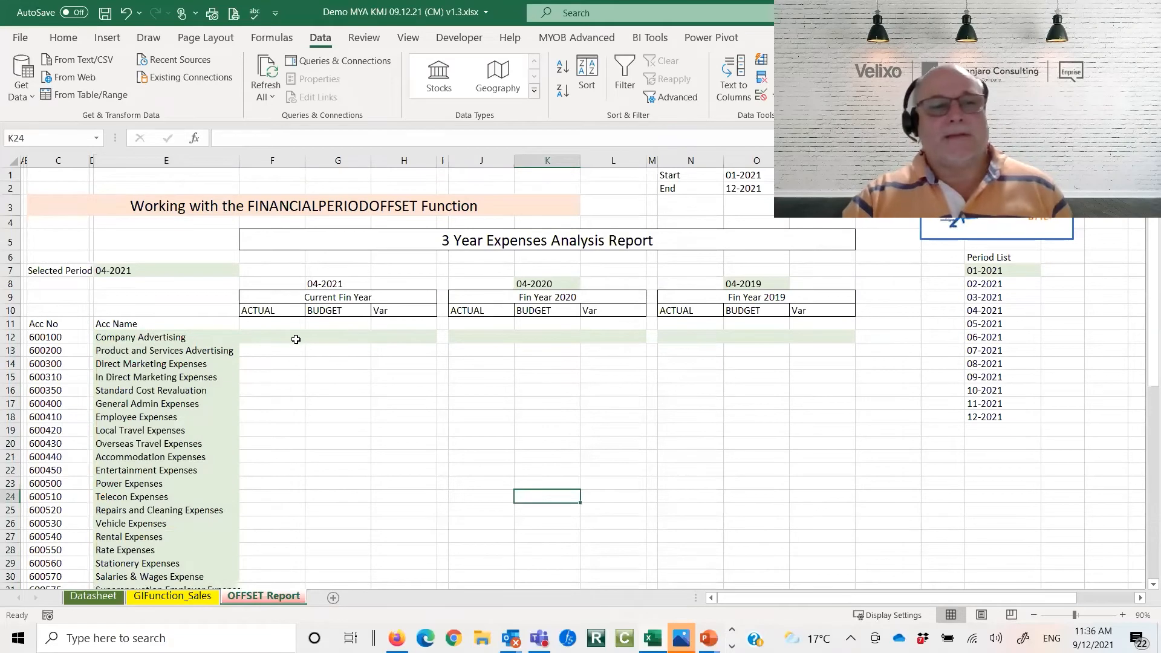
# Start an ACCOUNTTURNOVER formula in F12 under the current year's ACTUAL heading, with "fd" as the connection
pyautogui.click(273, 336)
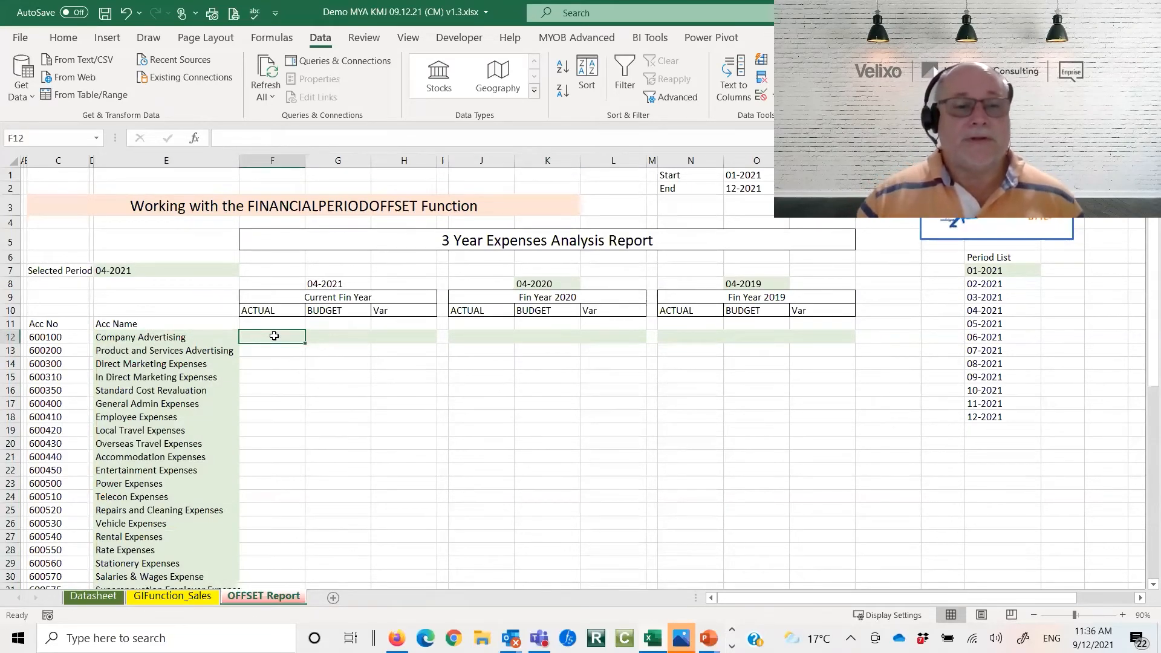
pyautogui.write('=ac')
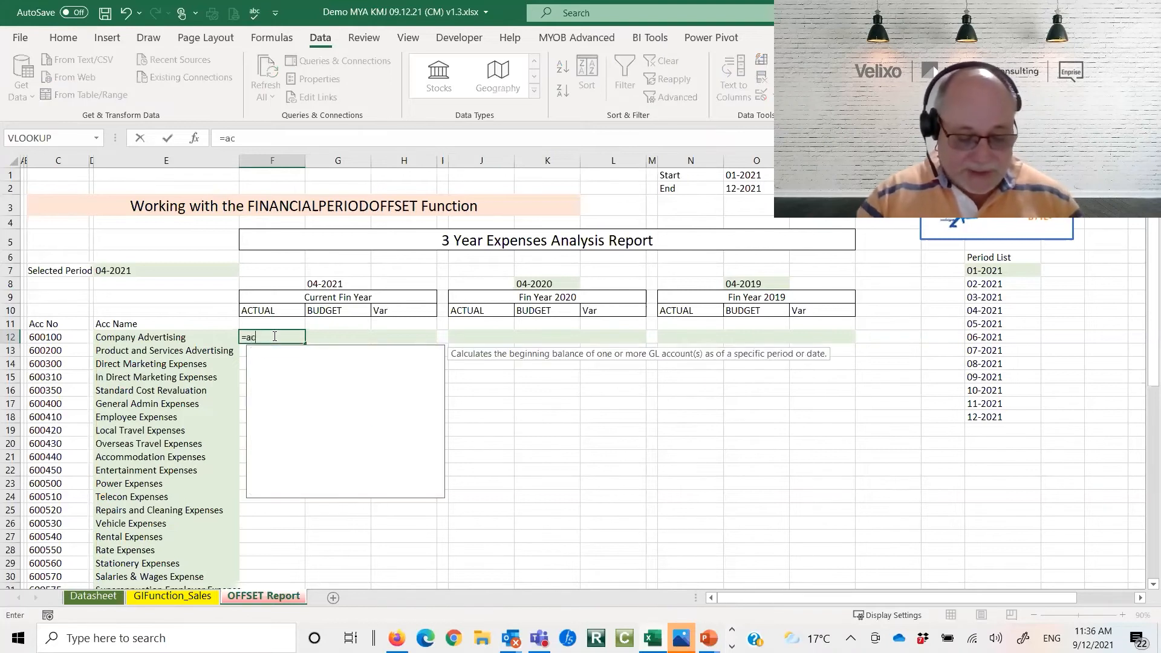
pyautogui.write('counturnover')
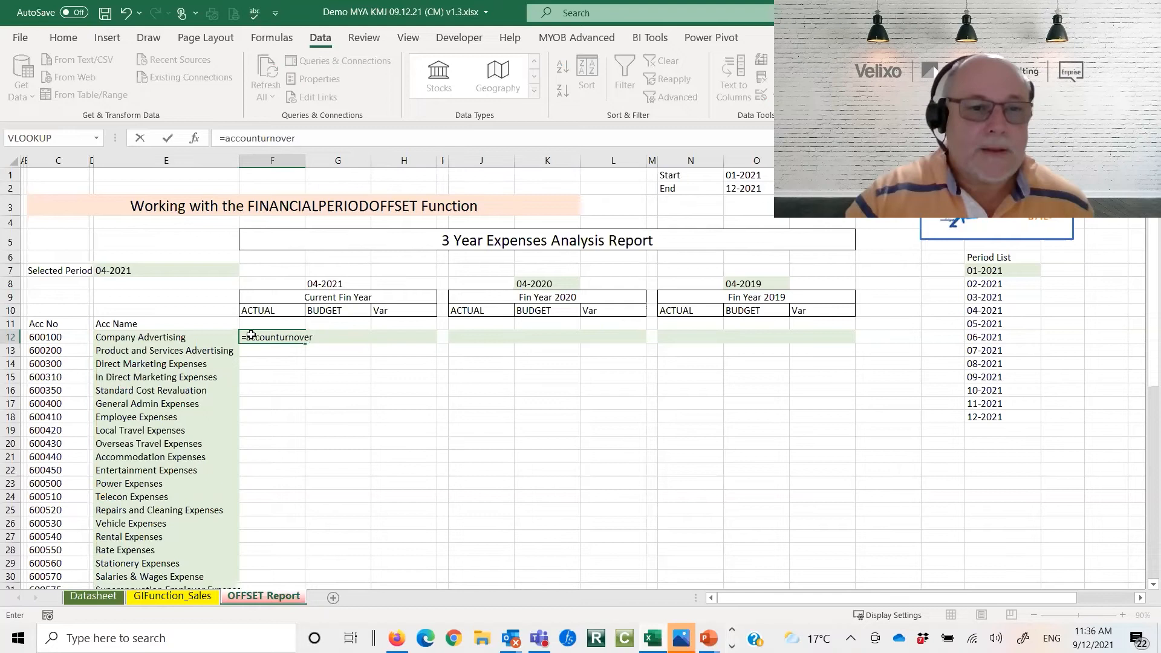
pyautogui.click(276, 337)
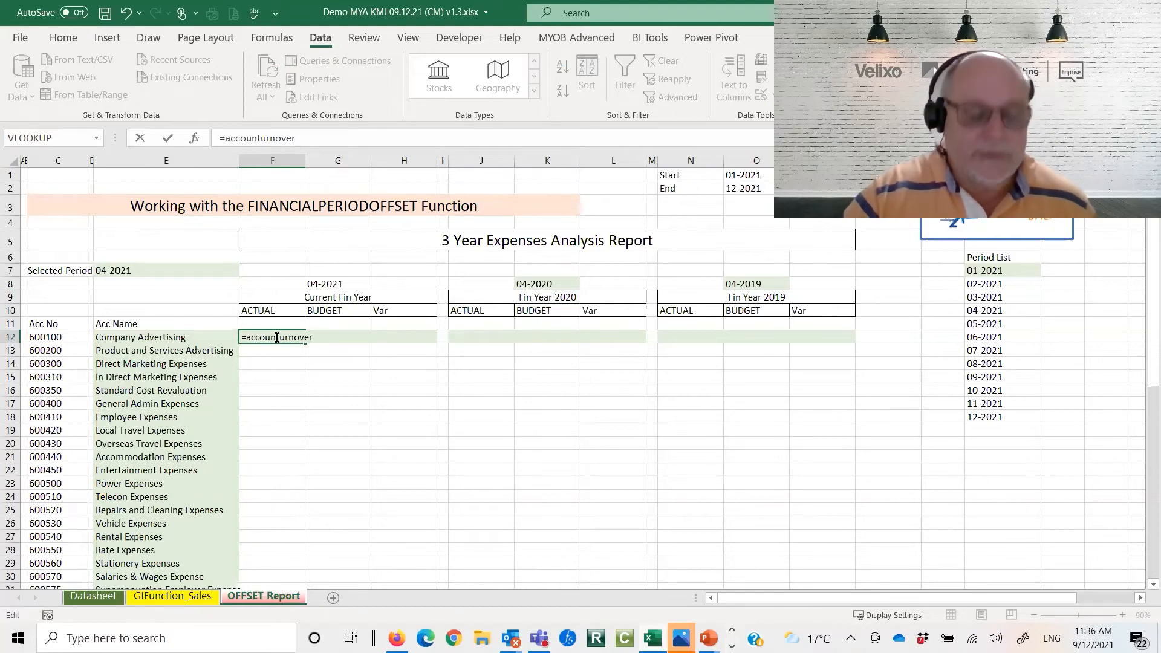
pyautogui.write('t')
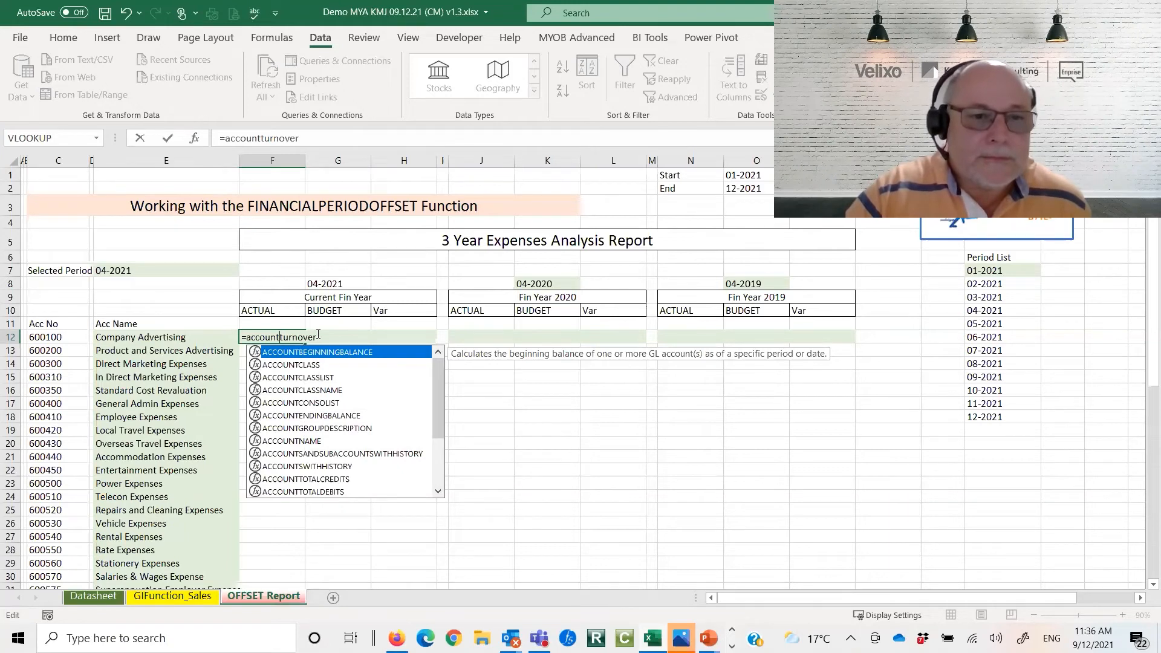
pyautogui.press('Escape')
pyautogui.press('BackSpace')
pyautogui.press('BackSpace')
pyautogui.press('BackSpace')
pyautogui.press('BackSpace')
pyautogui.press('BackSpace')
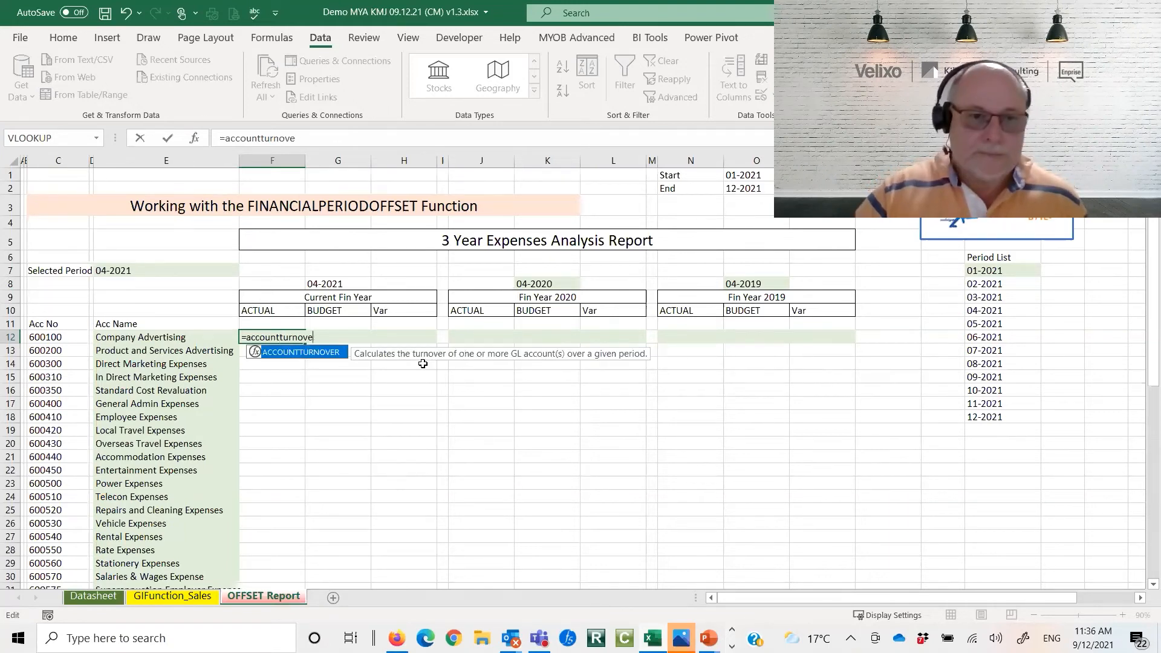
pyautogui.doubleClick(304, 353)
pyautogui.write('"fd"')
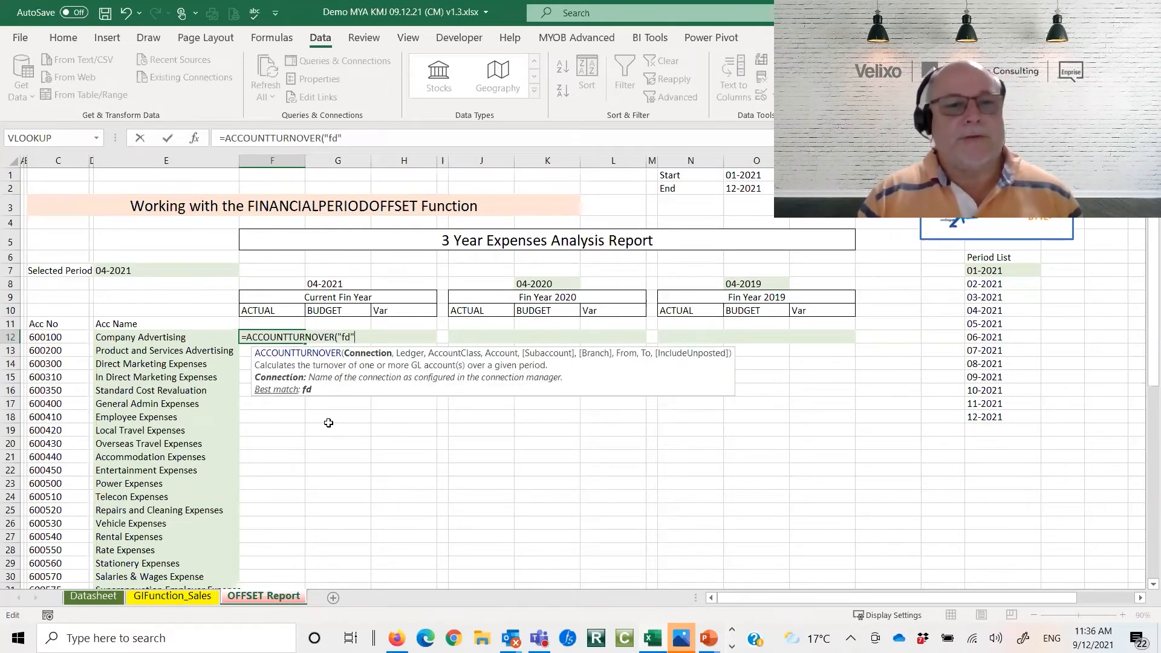
pyautogui.write(',')
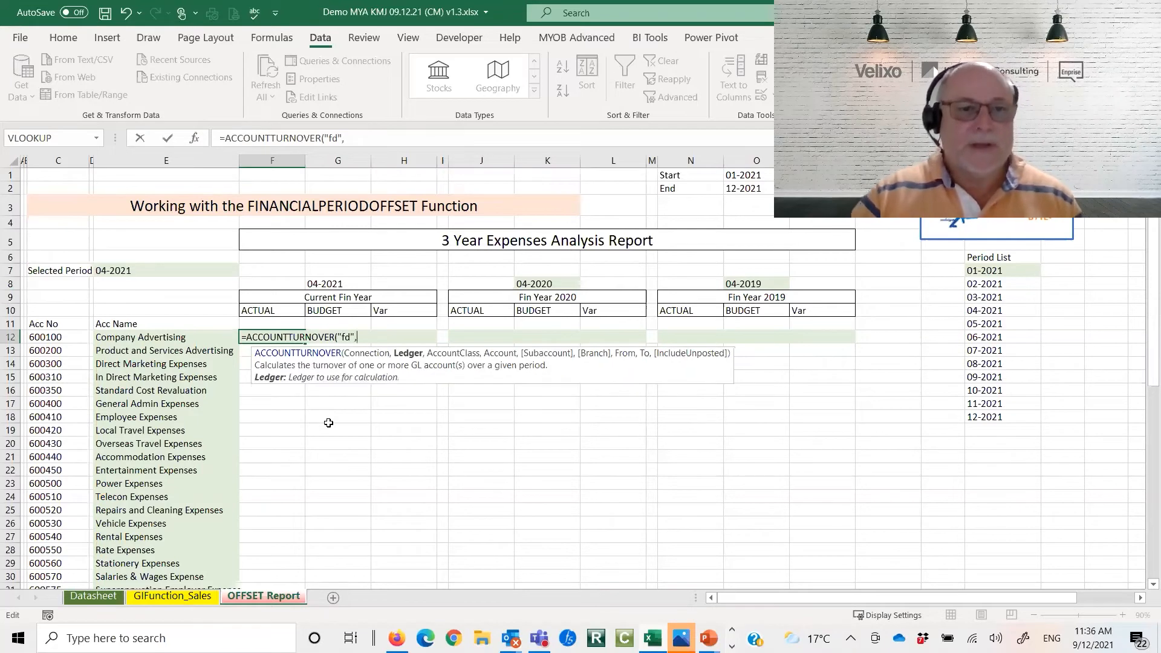
# Add F$10 as the ledger argument of the F12 ACCOUNTTURNOVER formula and leave the account class blank
pyautogui.click(267, 309)
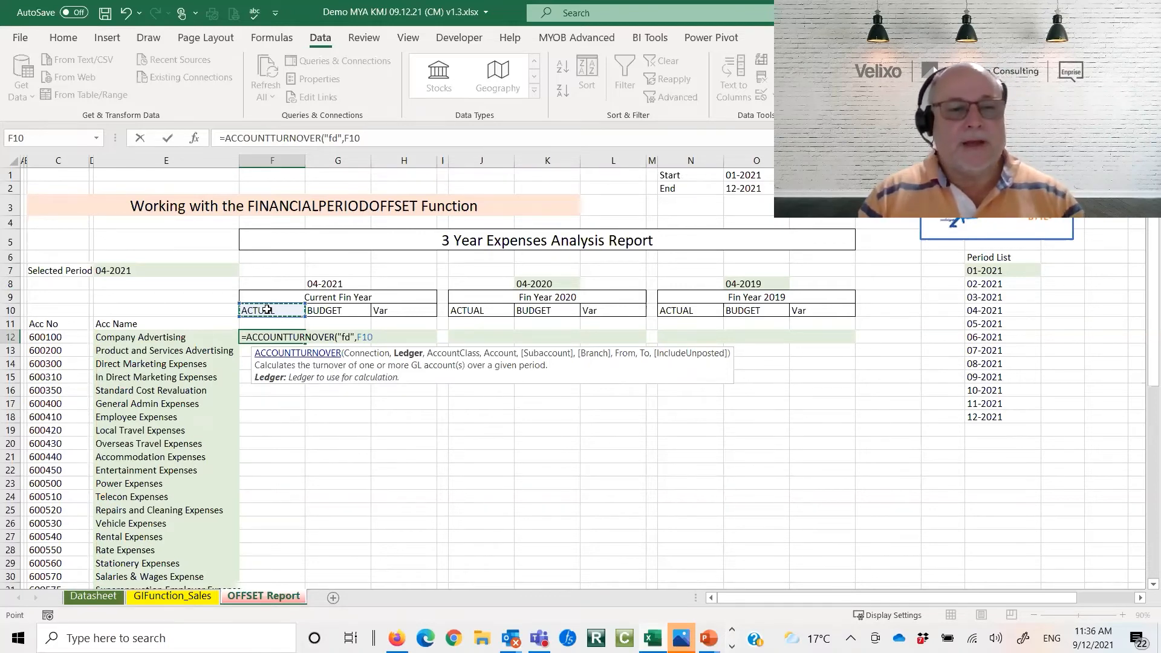
pyautogui.press('F4')
pyautogui.press('F4')
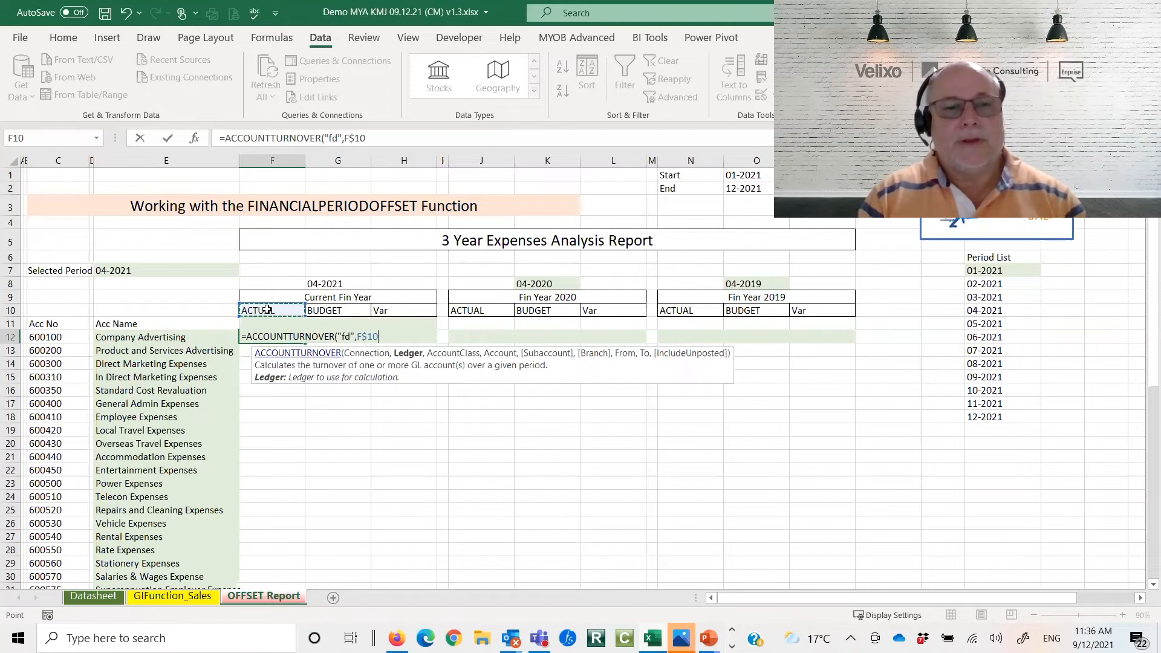
pyautogui.write(',')
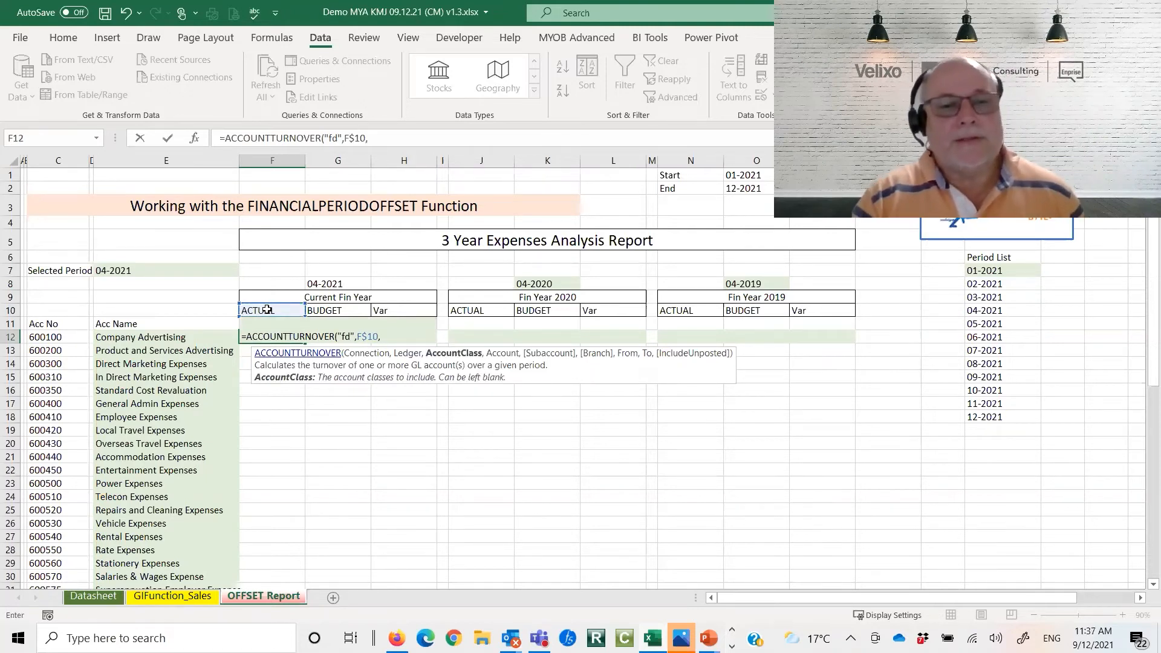
pyautogui.write(',')
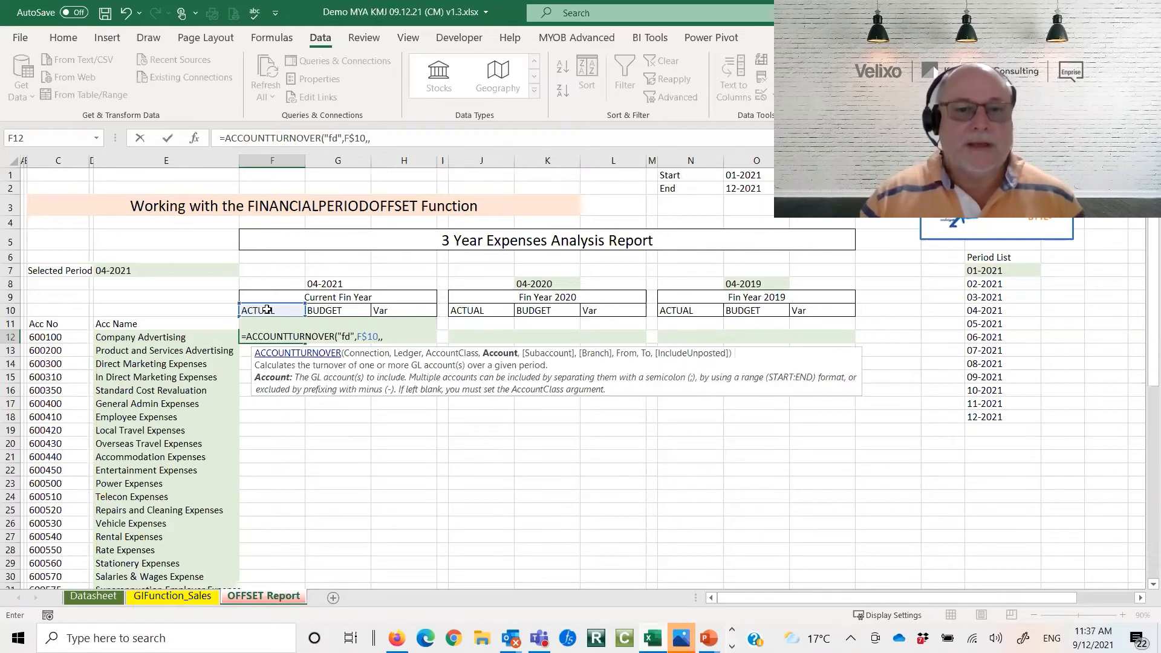
# Add $C12 as the account argument in the F12 formula, leaving the subaccount and branch arguments blank
pyautogui.click(37, 337)
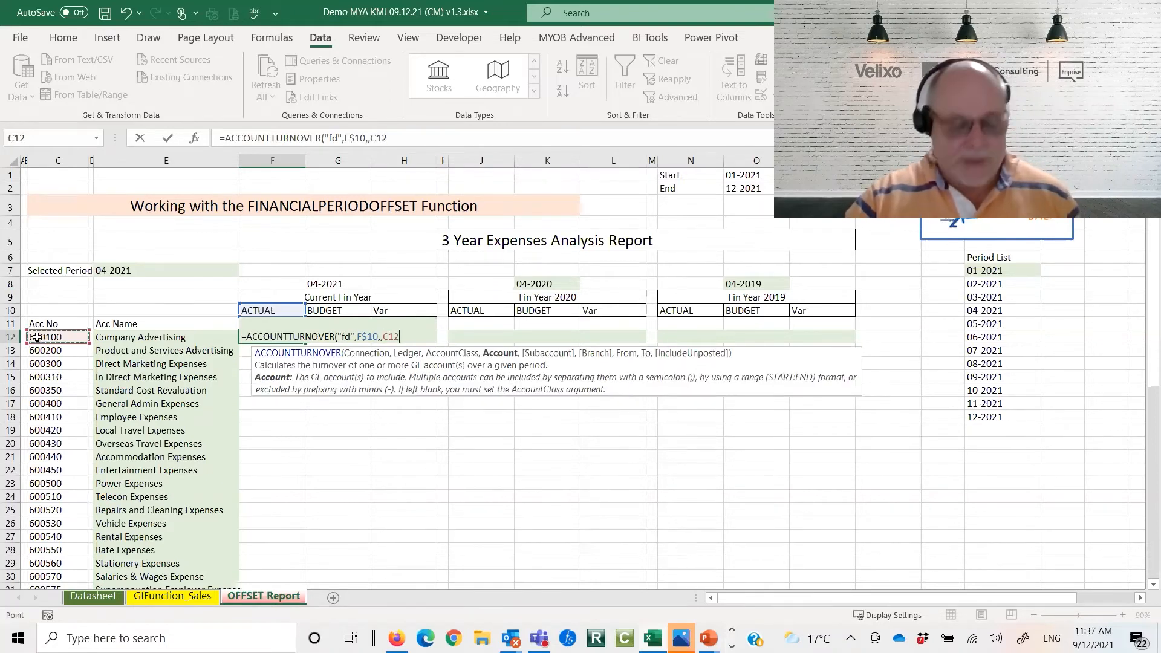
pyautogui.press('F4')
pyautogui.press('F4')
pyautogui.press('F4')
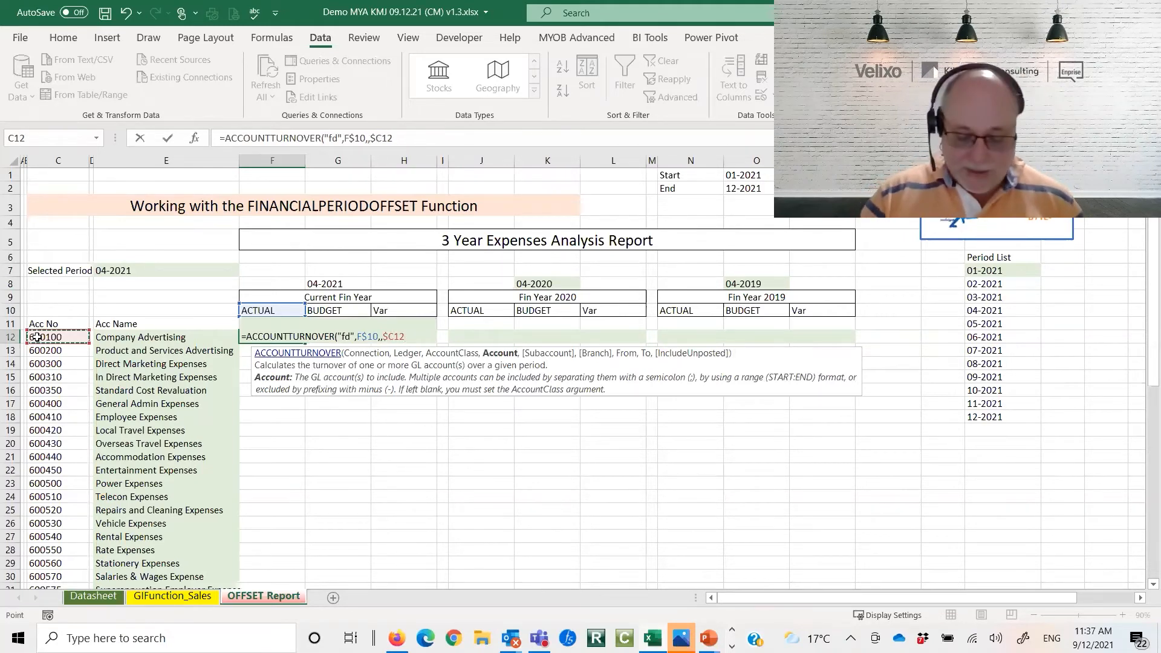
pyautogui.write(',,')
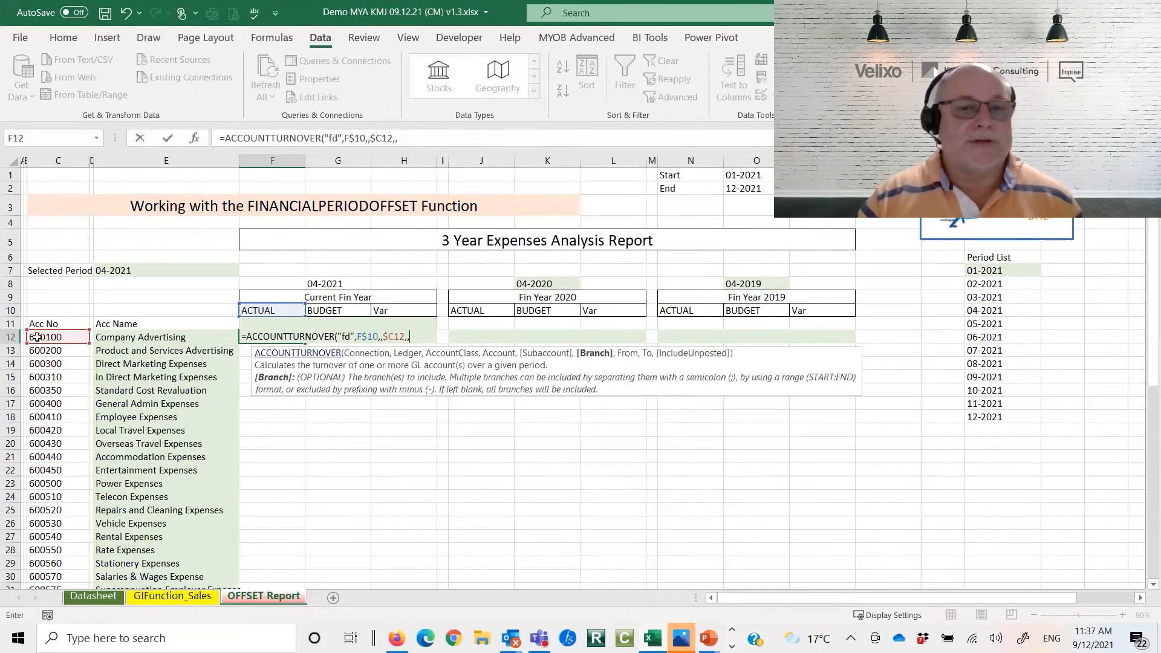
pyautogui.write(',')
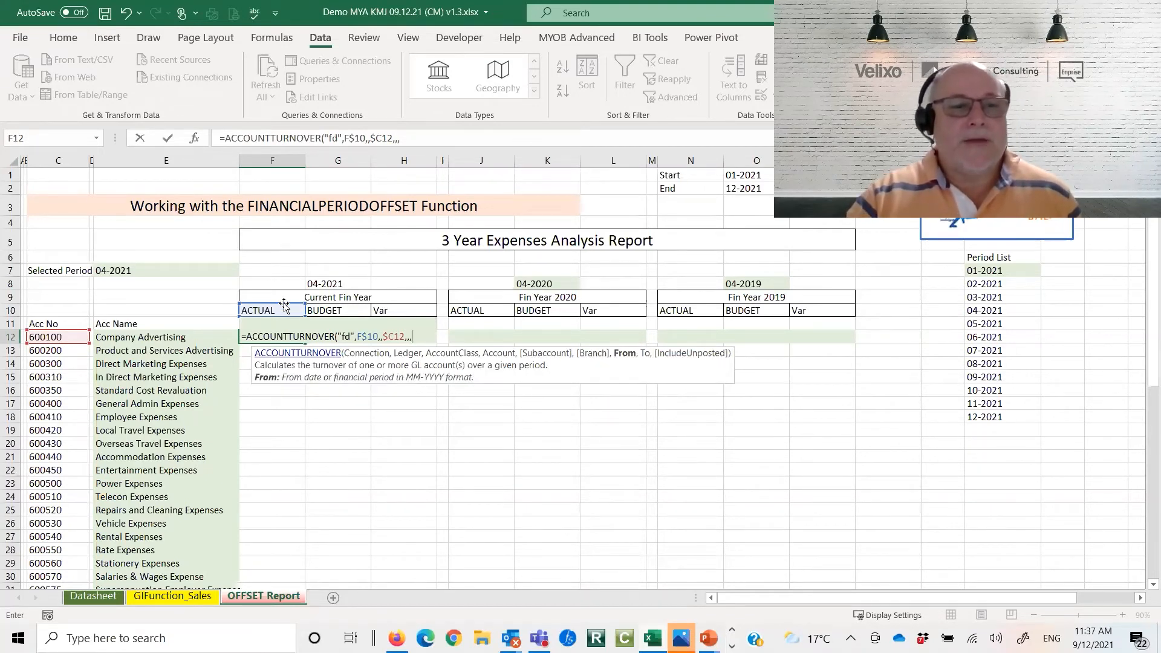
# Complete the F12 formula with $G$8 as both From and To and 1 for posted only, and copy it to G12 under BUDGET
pyautogui.click(328, 283)
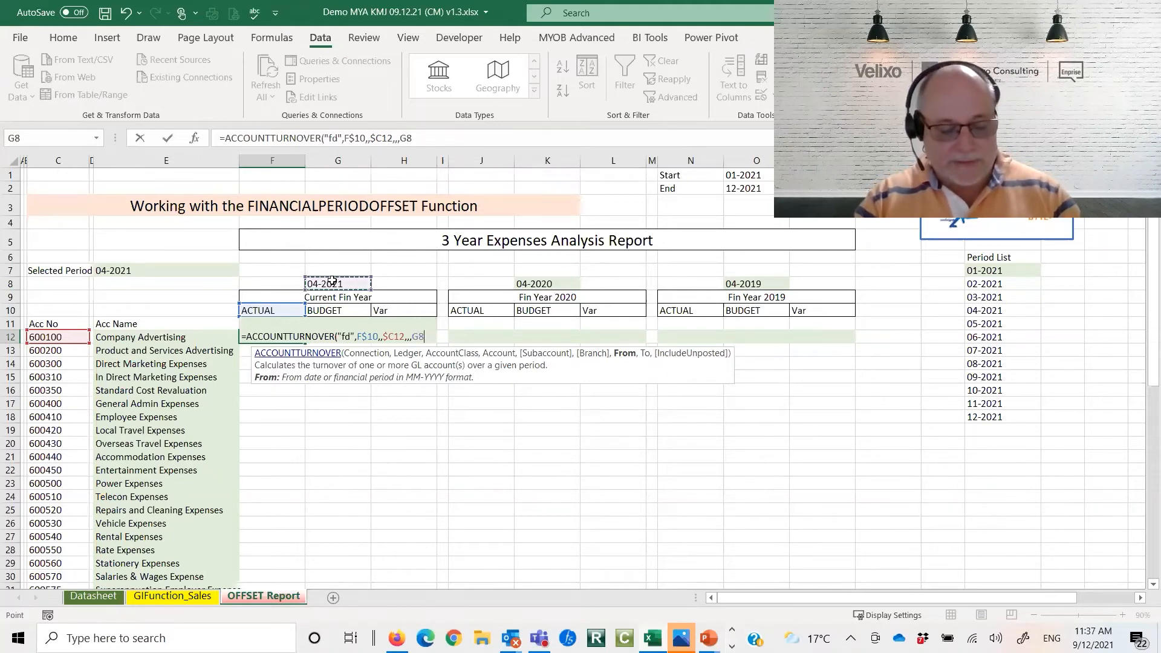
pyautogui.press('F4')
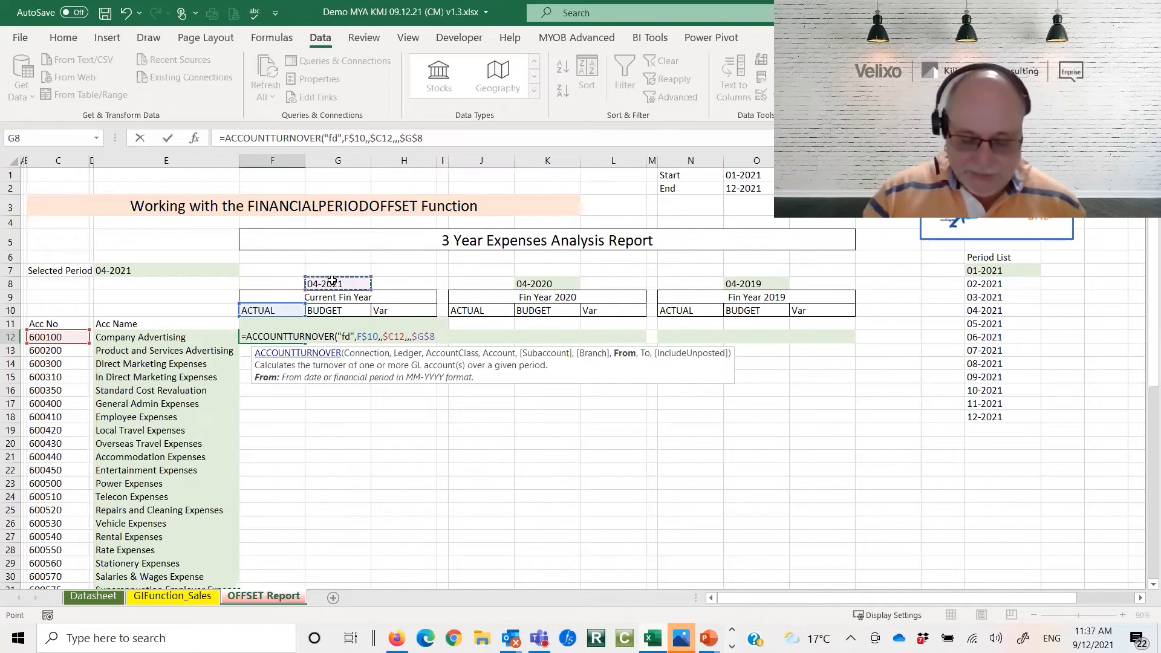
pyautogui.write(',')
pyautogui.click(338, 284)
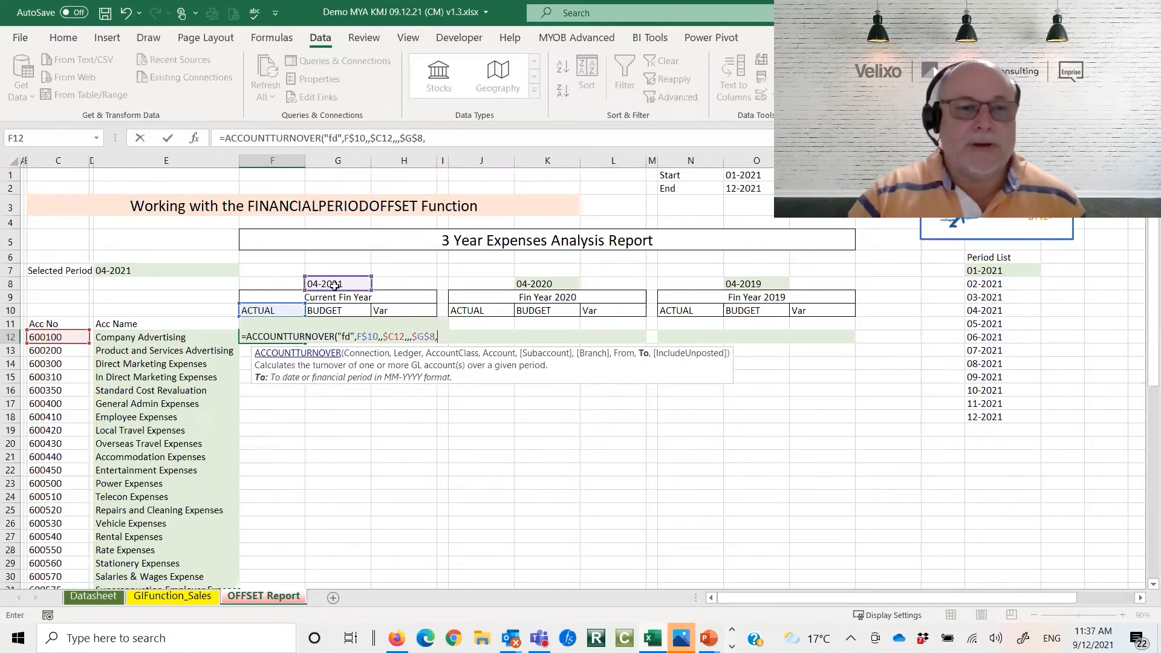
pyautogui.press('F4')
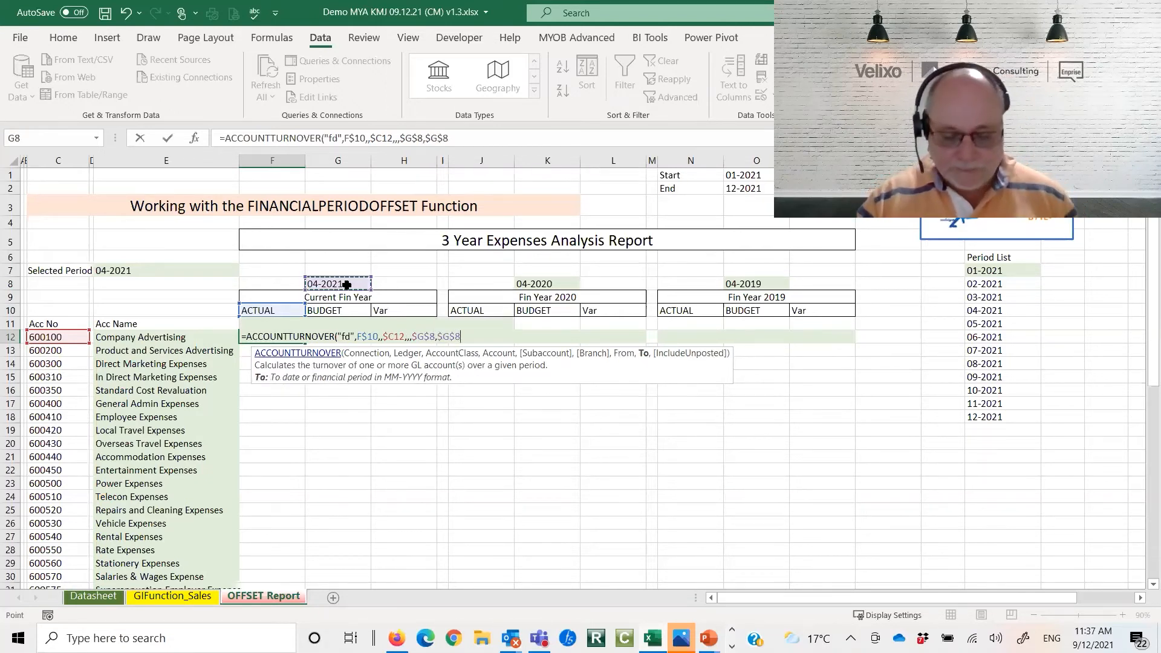
pyautogui.write(',')
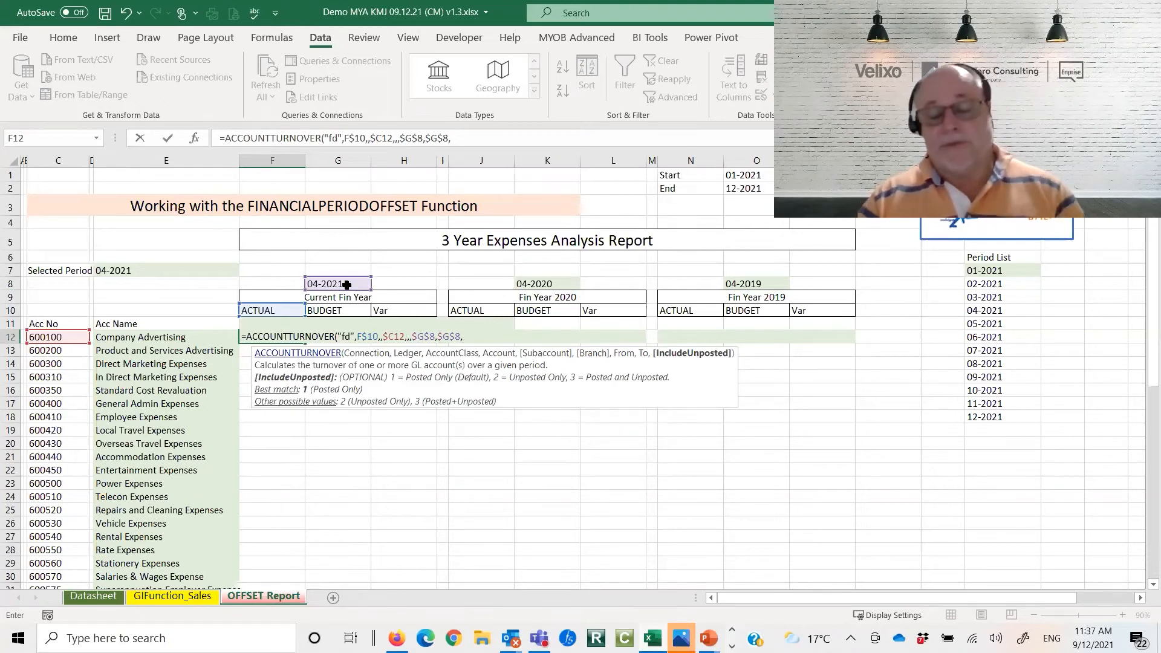
pyautogui.write('1')
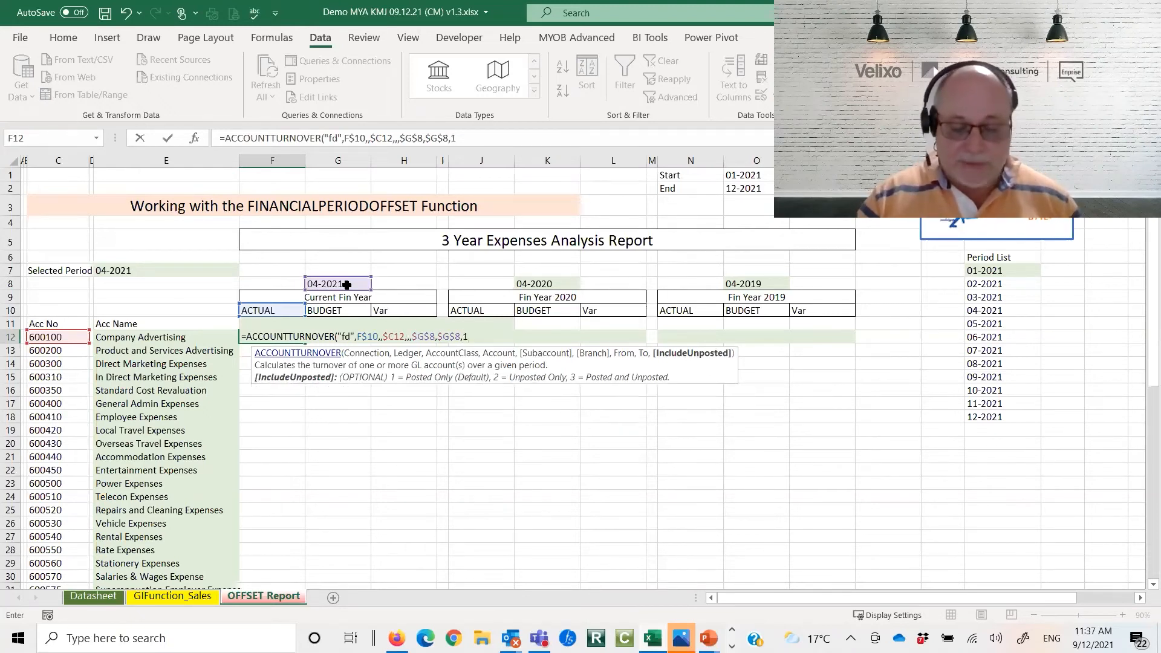
pyautogui.write(')')
pyautogui.press('Return')
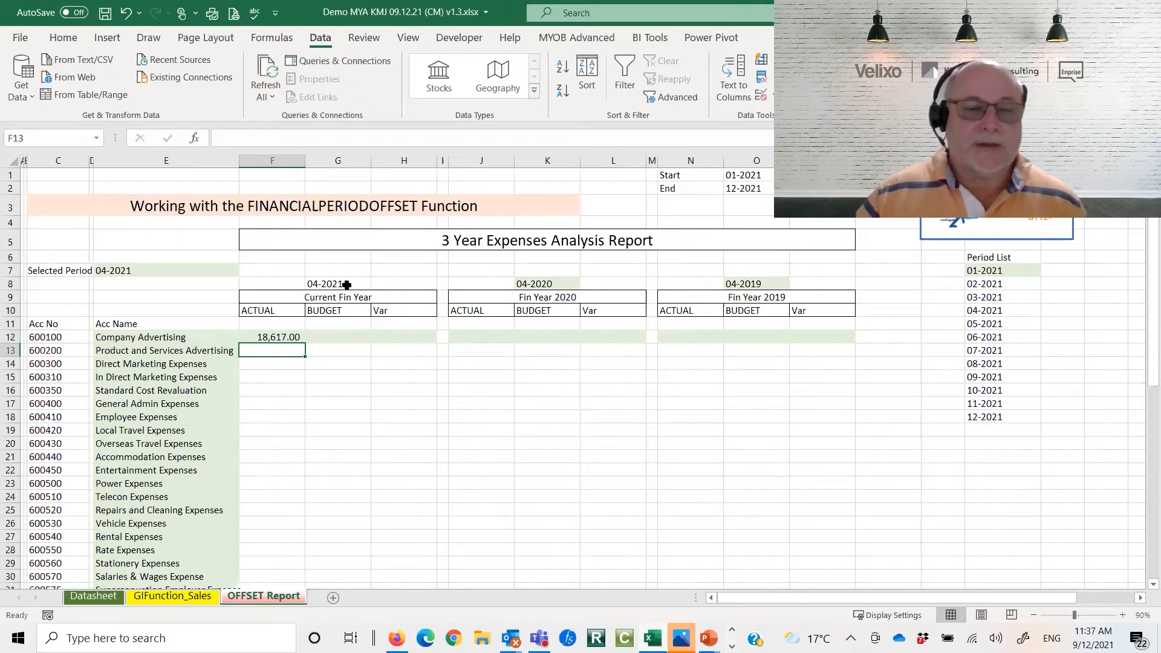
pyautogui.click(272, 334)
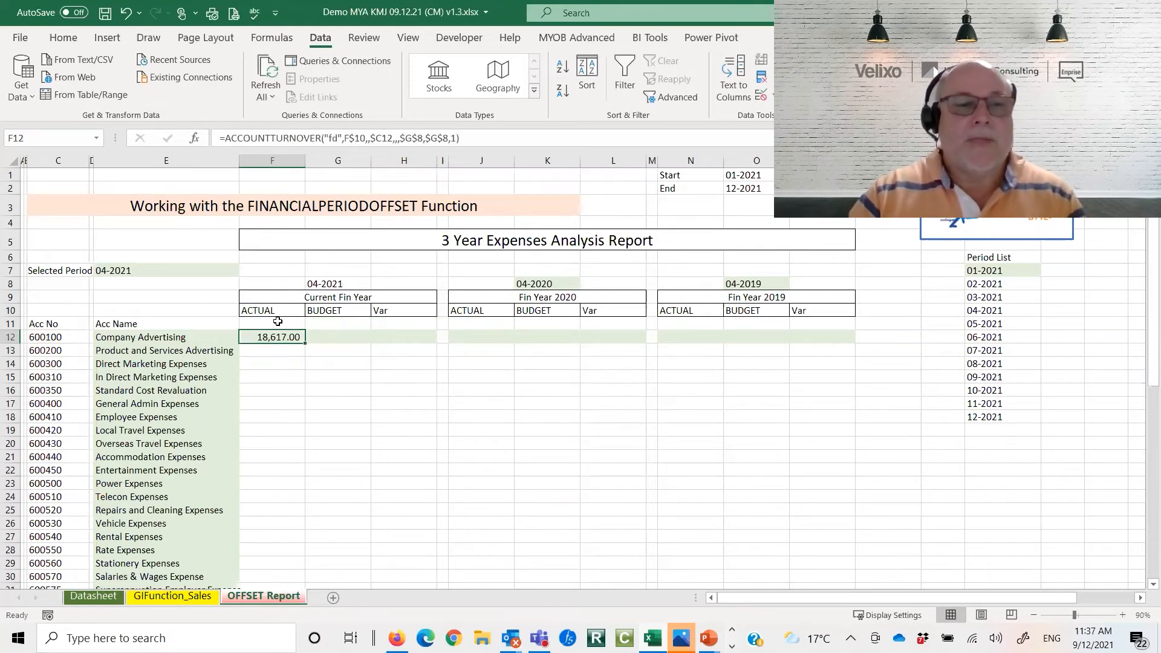
pyautogui.moveTo(302, 345); pyautogui.dragTo(369, 344)
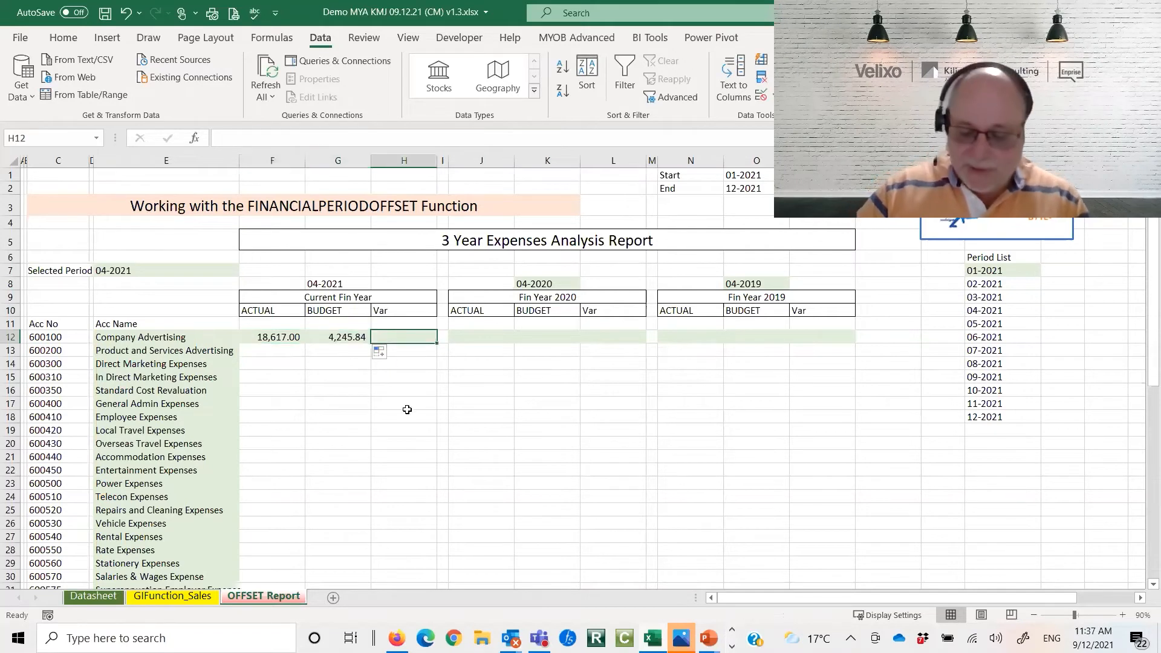
# Enter =G12-F12 in H12 under Var and fill F12:H12 down alongside all listed accounts
pyautogui.write('=')
pyautogui.press('Left')
pyautogui.press('Left')
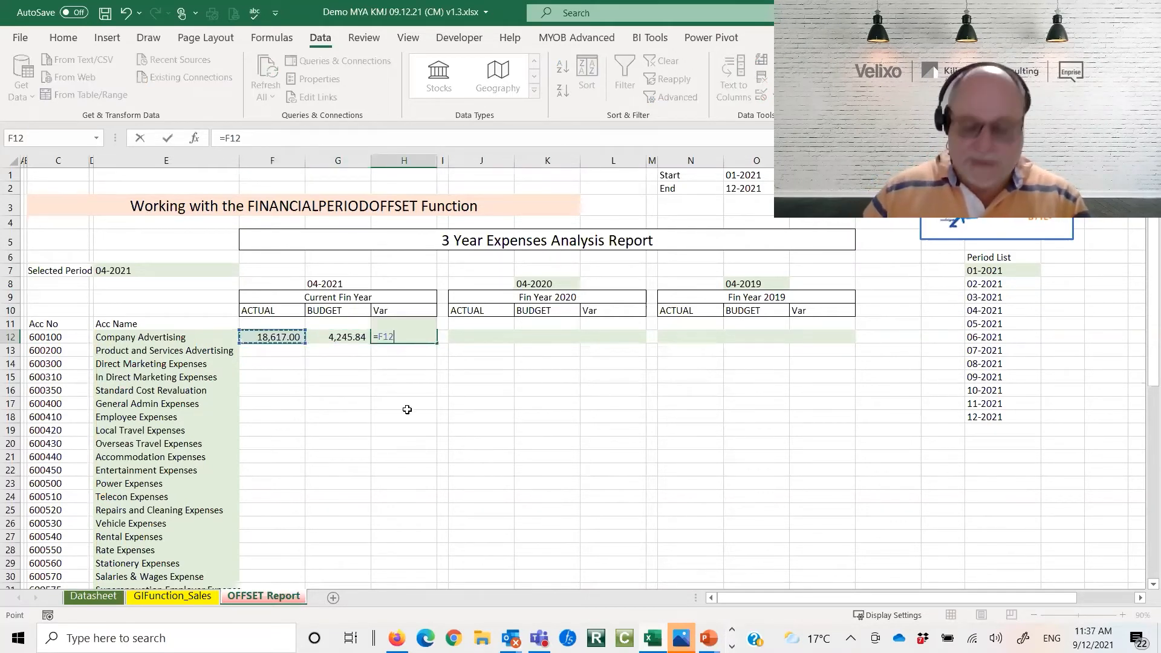
pyautogui.press('Right')
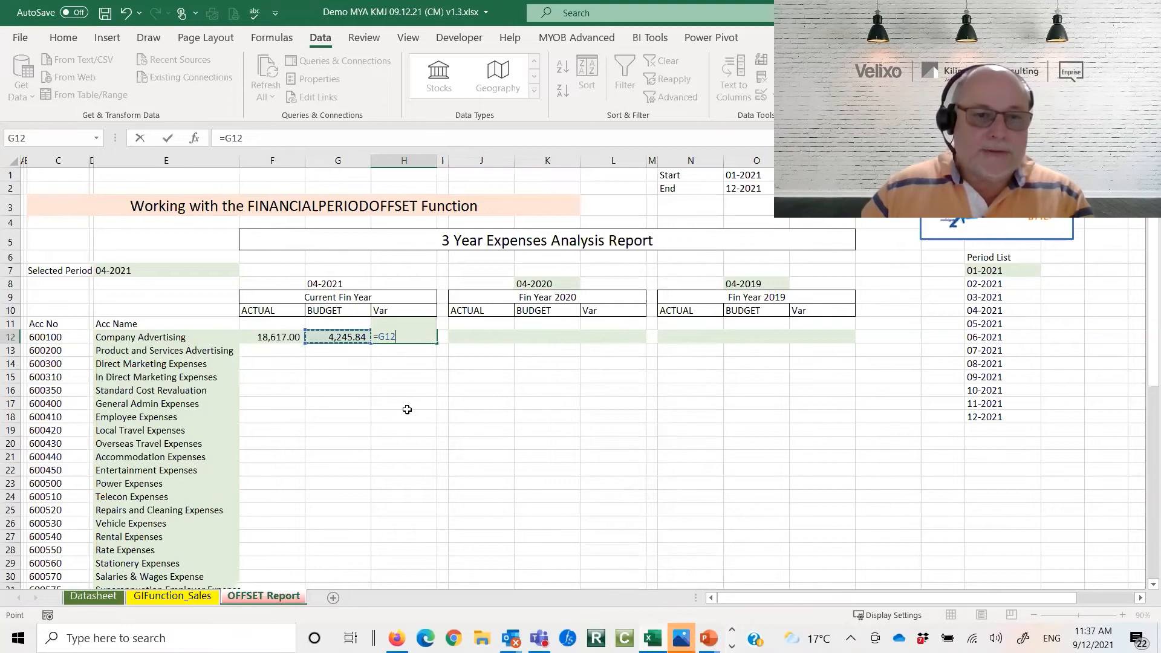
pyautogui.write('-')
pyautogui.press('Left')
pyautogui.press('Left')
pyautogui.press('Return')
pyautogui.press('Up')
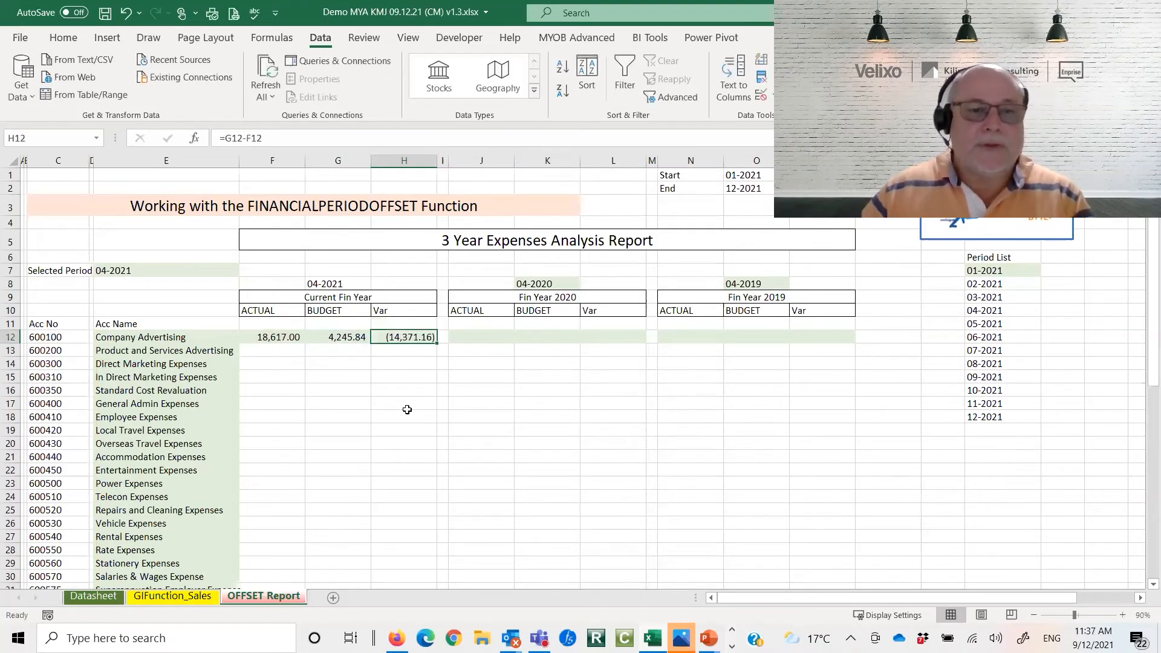
pyautogui.moveTo(263, 336); pyautogui.dragTo(417, 337)
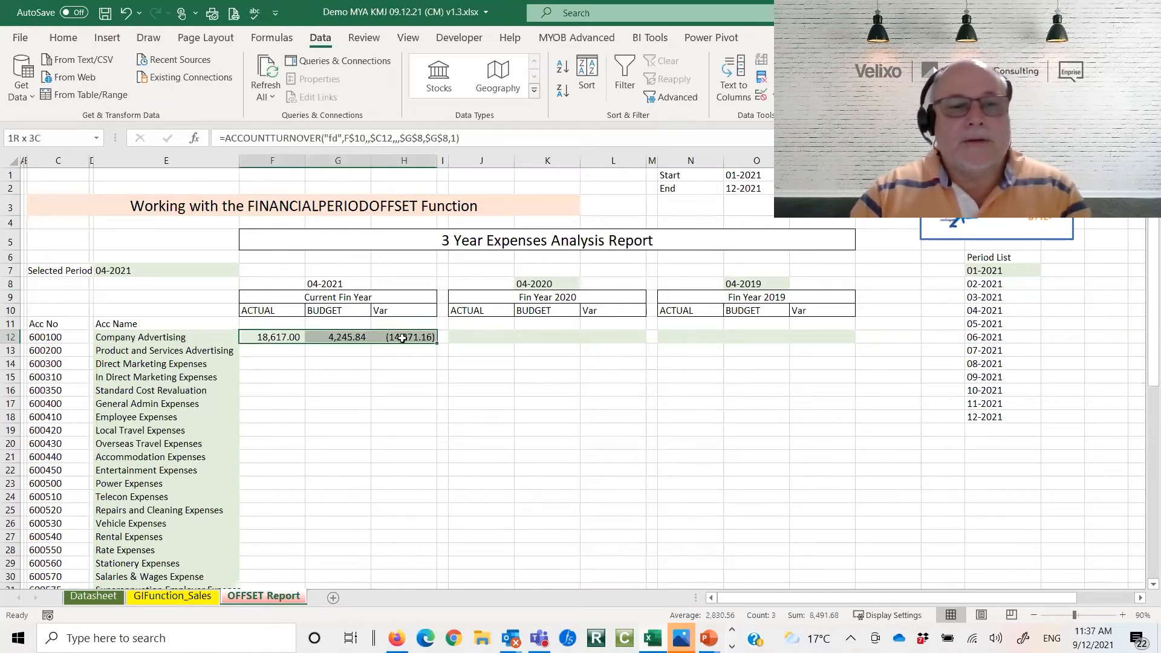
pyautogui.doubleClick(436, 343)
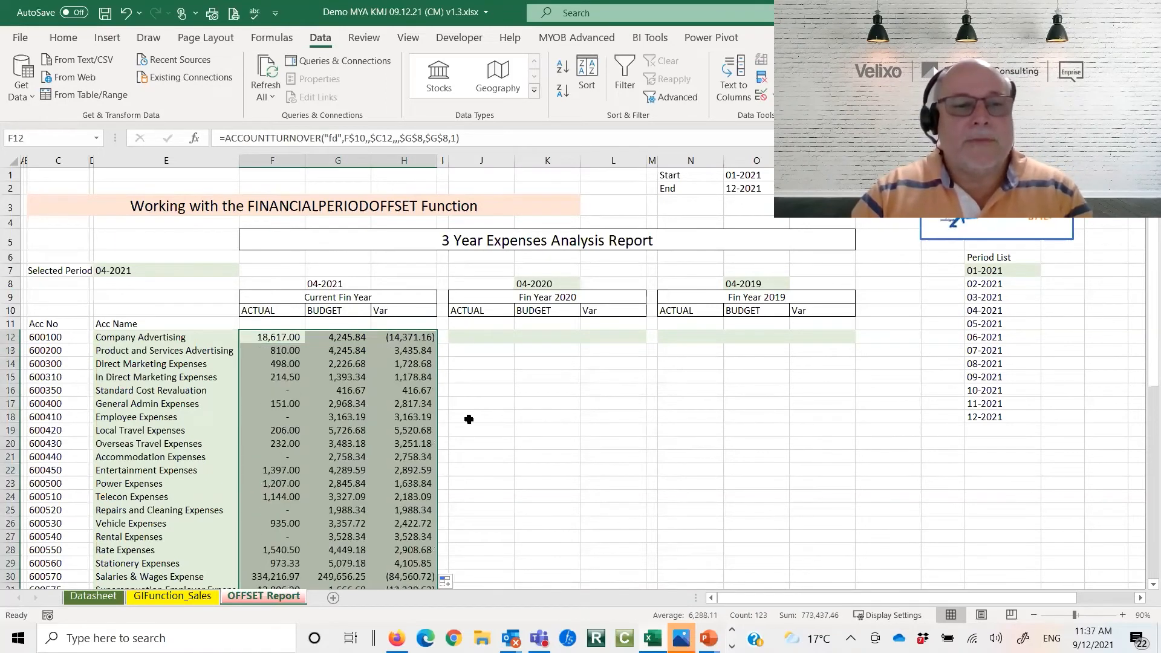
# Copy the current year formulas in F12:H12 to J12 for Fin Year 2020 and N12 for Fin Year 2019
pyautogui.moveTo(269, 337); pyautogui.dragTo(418, 338)
pyautogui.hotkey('ctrl', 'c')
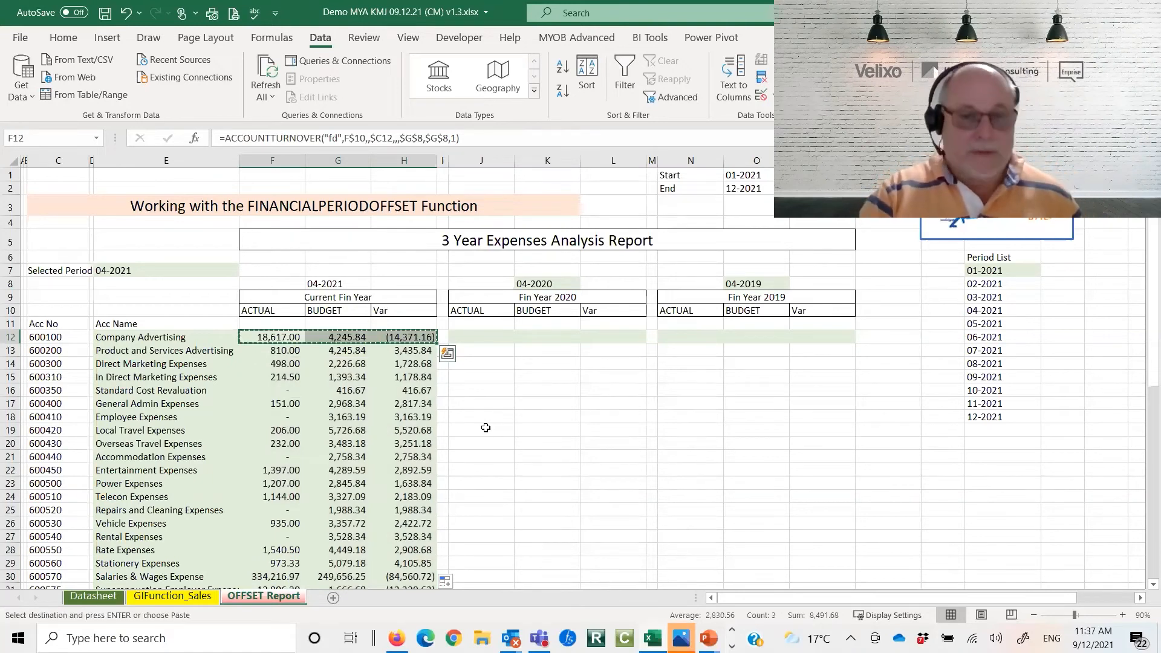
pyautogui.click(483, 334)
pyautogui.rightClick(483, 334)
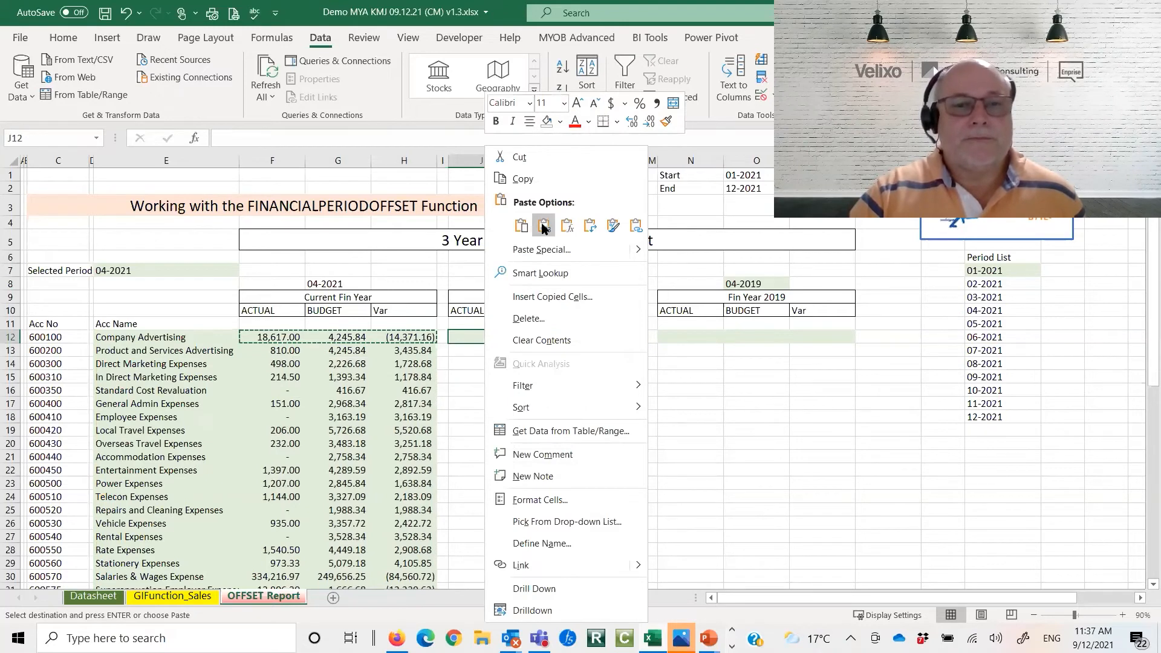
pyautogui.click(520, 225)
pyautogui.rightClick(696, 337)
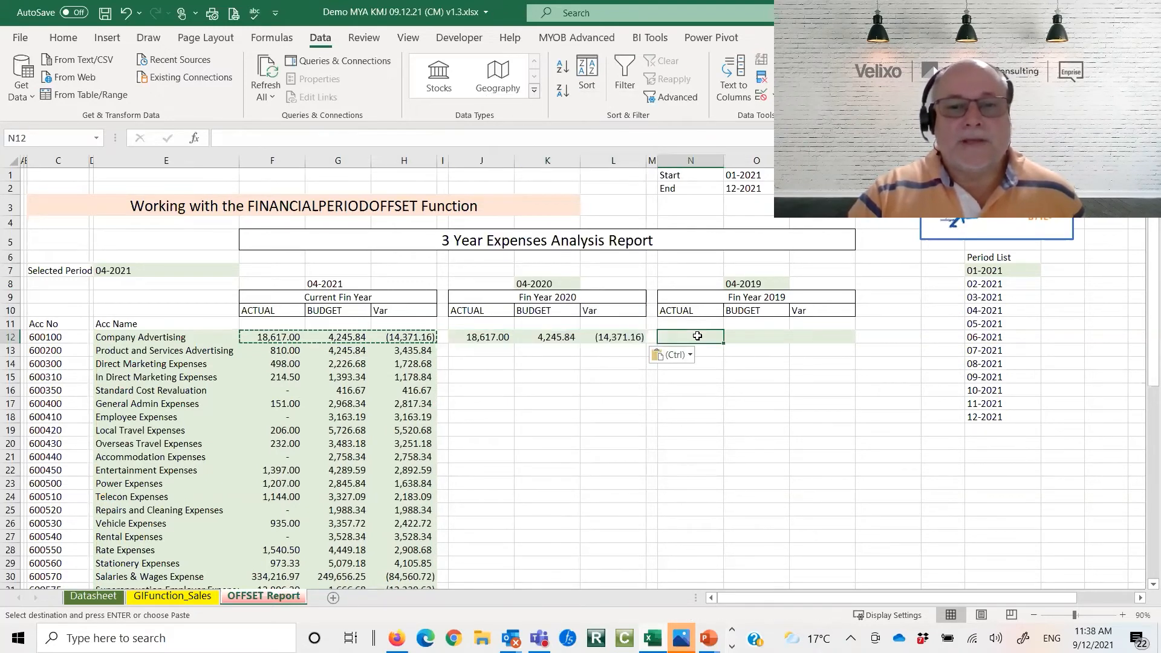
pyautogui.click(735, 225)
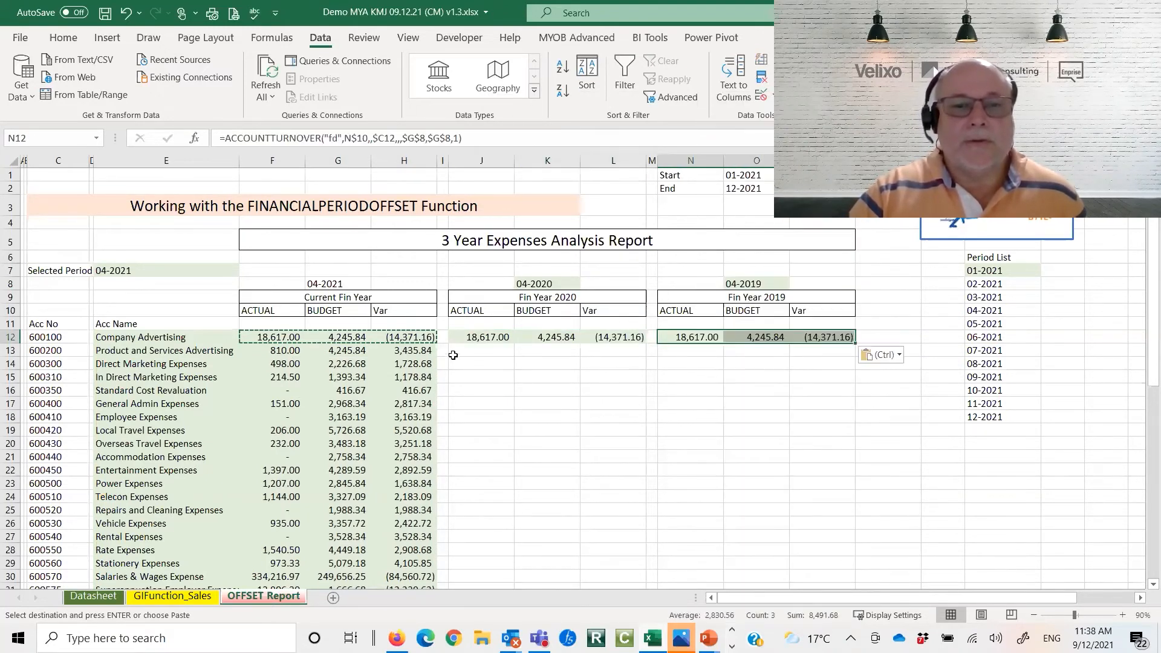
# Change the From and To arguments in J12's ACCOUNTTURNOVER formula to $K$8 for Fin Year 2020
pyautogui.click(483, 337)
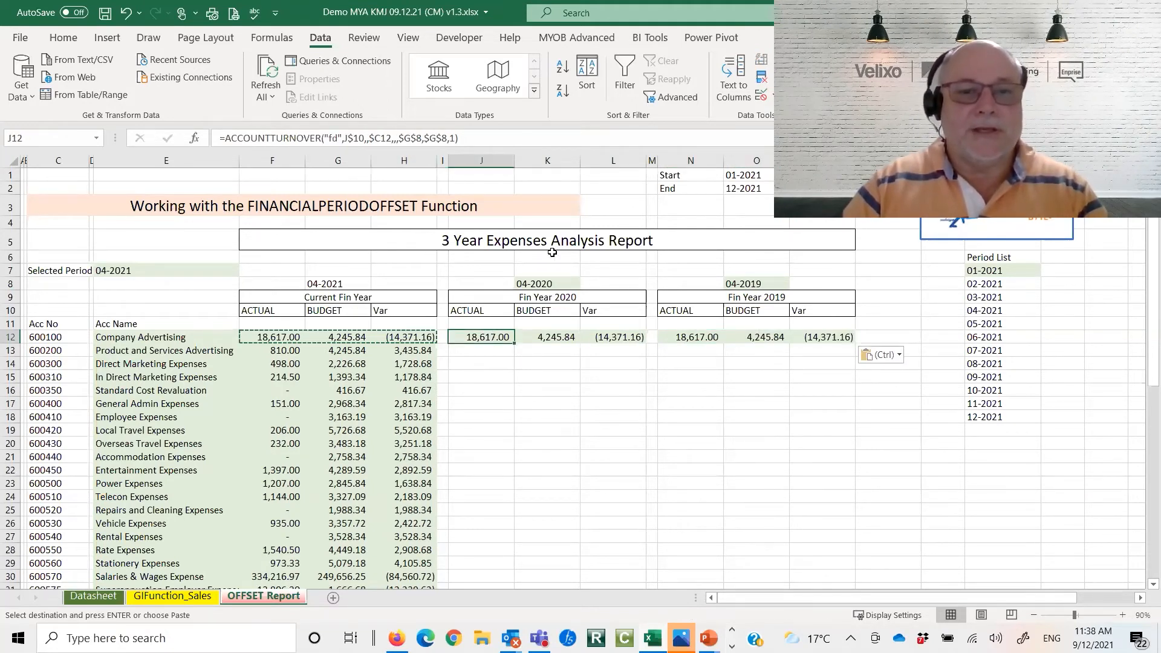
pyautogui.click(411, 137)
pyautogui.press('BackSpace')
pyautogui.write('k')
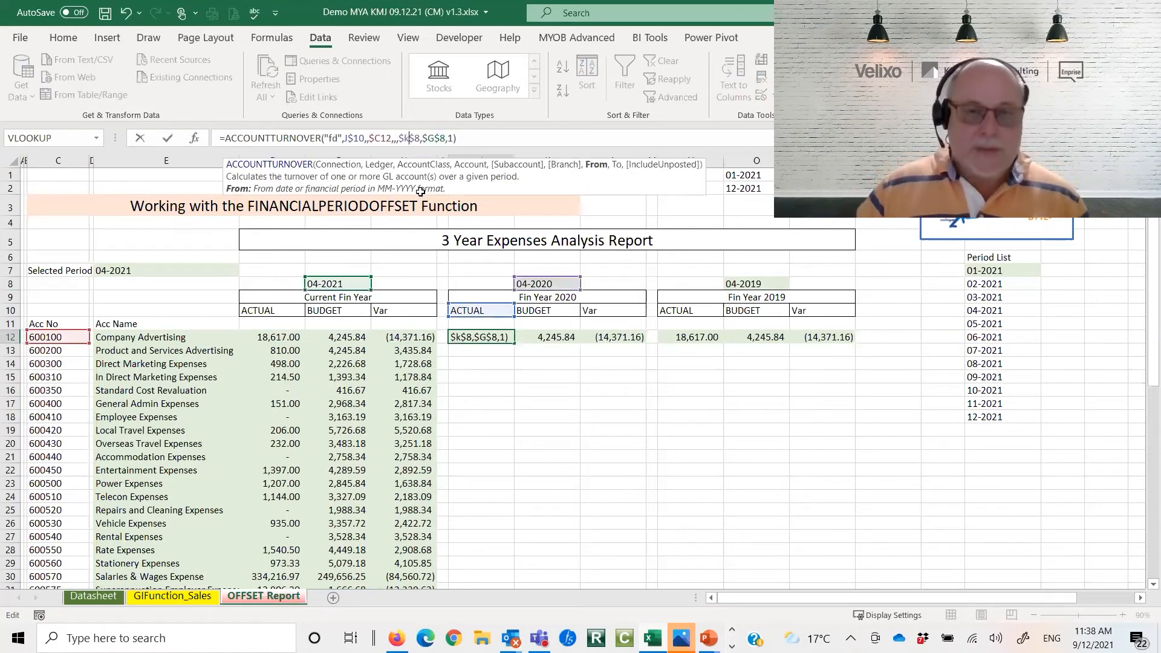
pyautogui.press('Right')
pyautogui.press('Right')
pyautogui.press('Right')
pyautogui.press('Right')
pyautogui.press('BackSpace')
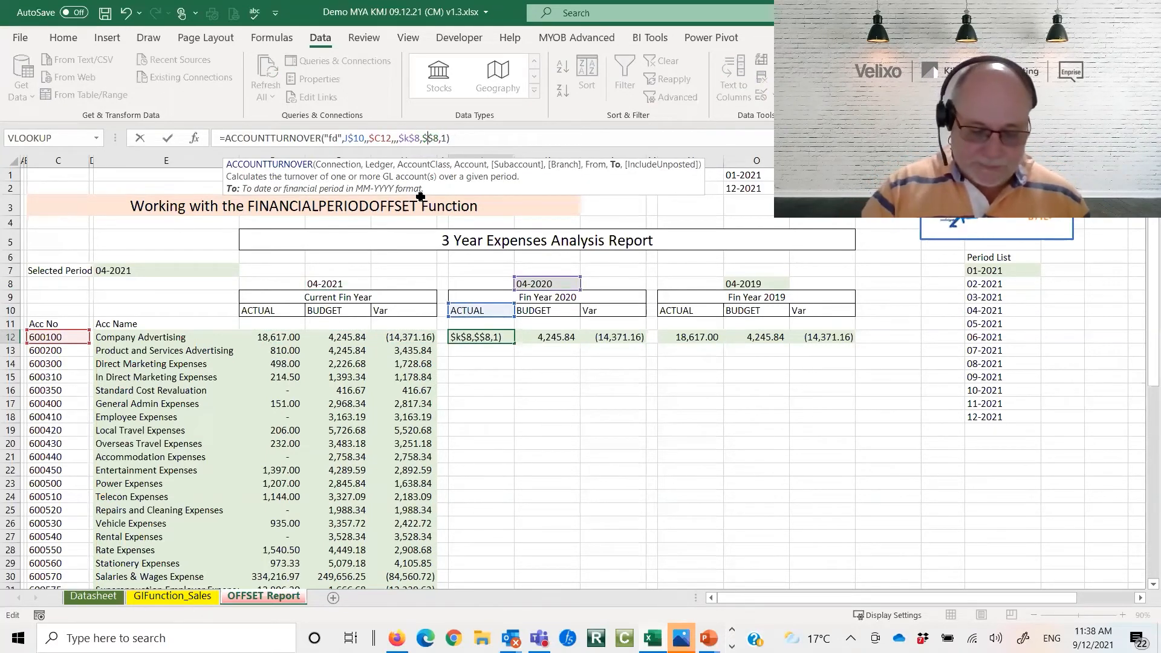
pyautogui.write('k')
pyautogui.press('Return')
# Change the From and To arguments in N12's ACCOUNTTURNOVER formula to $O$8 for Fin Year 2019
pyautogui.press('Up')
pyautogui.press('Right')
pyautogui.press('Right')
pyautogui.press('Right')
pyautogui.press('Right')
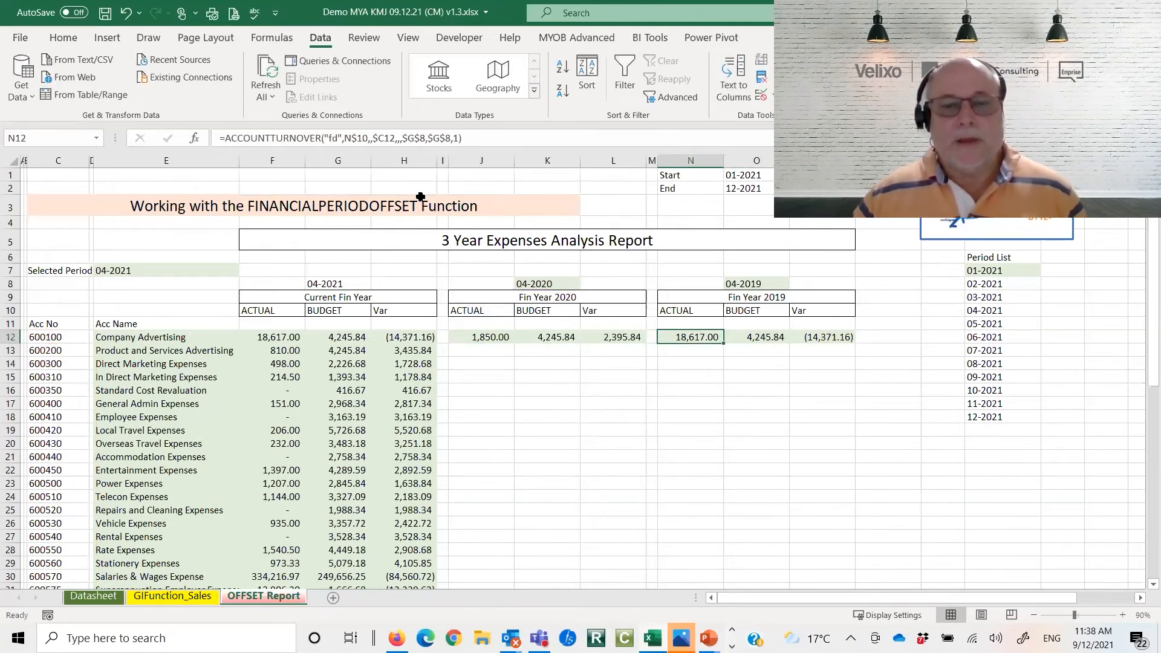
pyautogui.click(419, 139)
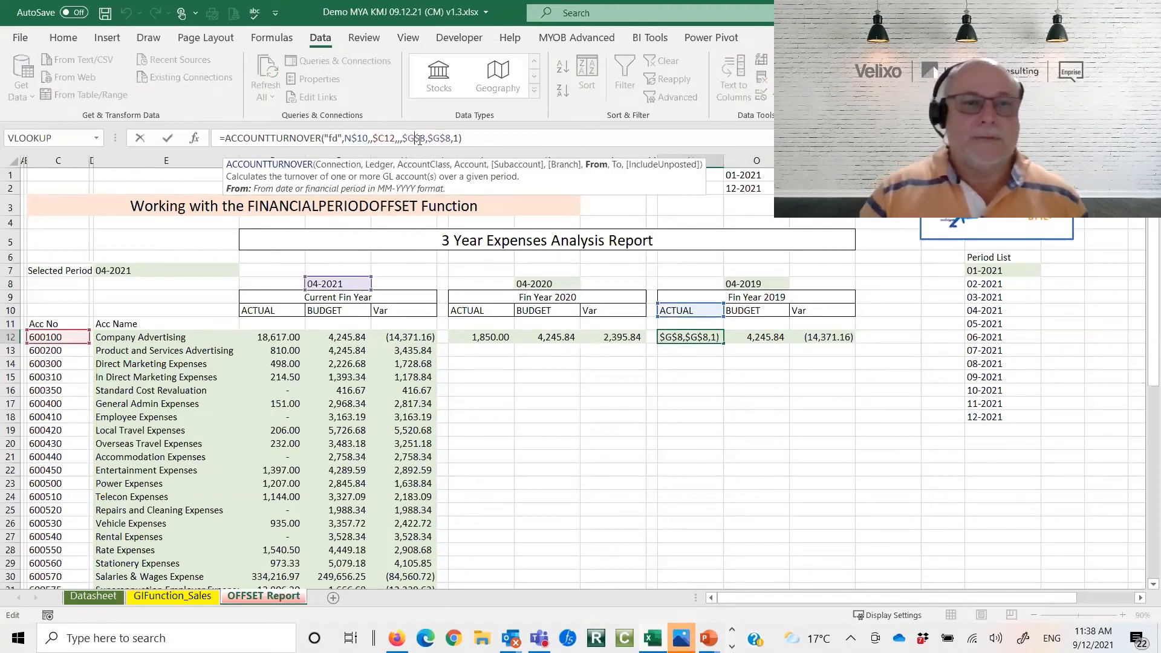
pyautogui.press('BackSpace')
pyautogui.write('o')
pyautogui.press('Right')
pyautogui.press('Right')
pyautogui.press('Right')
pyautogui.press('BackSpace')
pyautogui.write('o')
pyautogui.press('Return')
# Fill the Fin Year 2020 and Fin Year 2019 formulas from row 12 down alongside all listed accounts
pyautogui.moveTo(476, 343); pyautogui.dragTo(858, 502)
pyautogui.scroll(5, 997, 496)
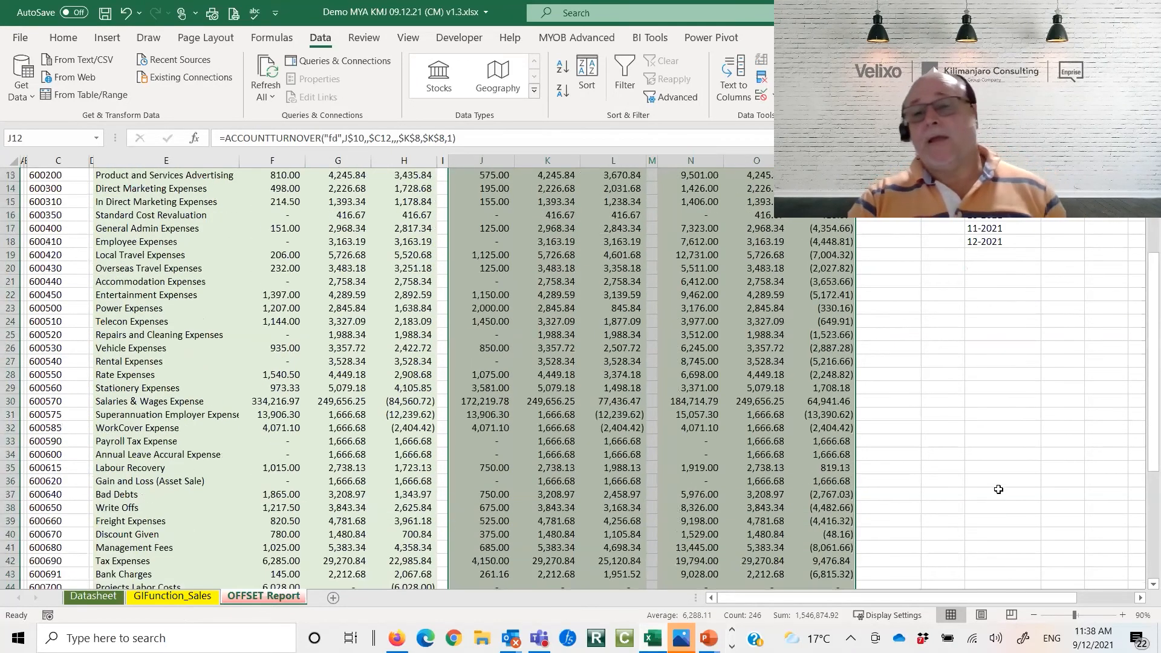
pyautogui.scroll(4, 998, 489)
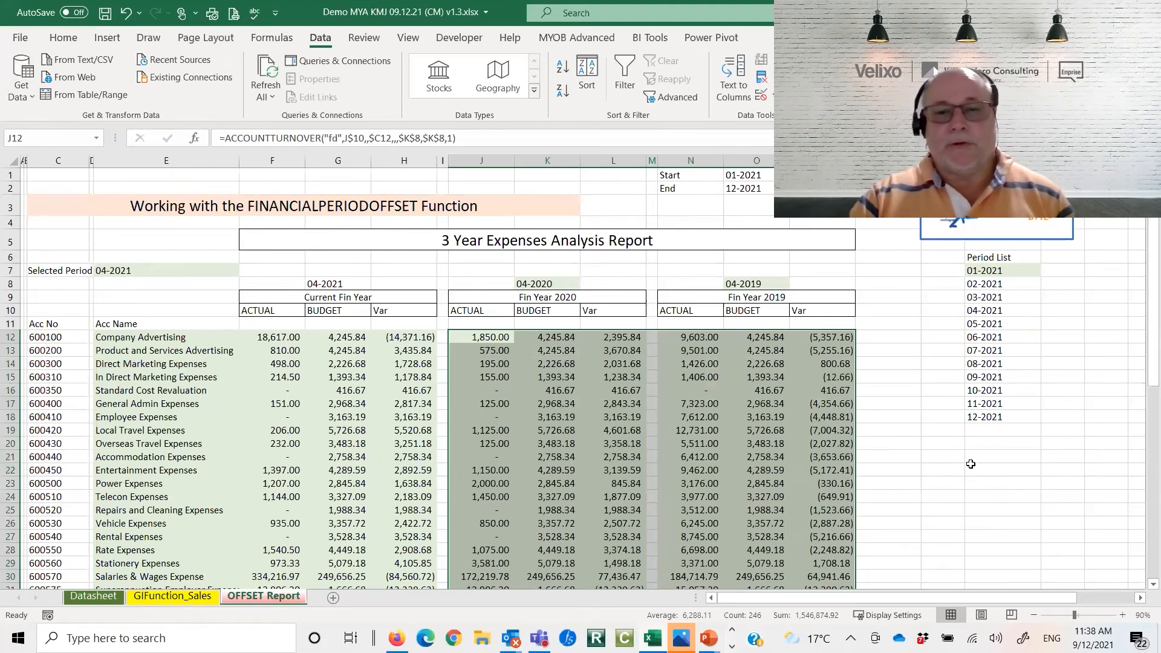
pyautogui.click(924, 487)
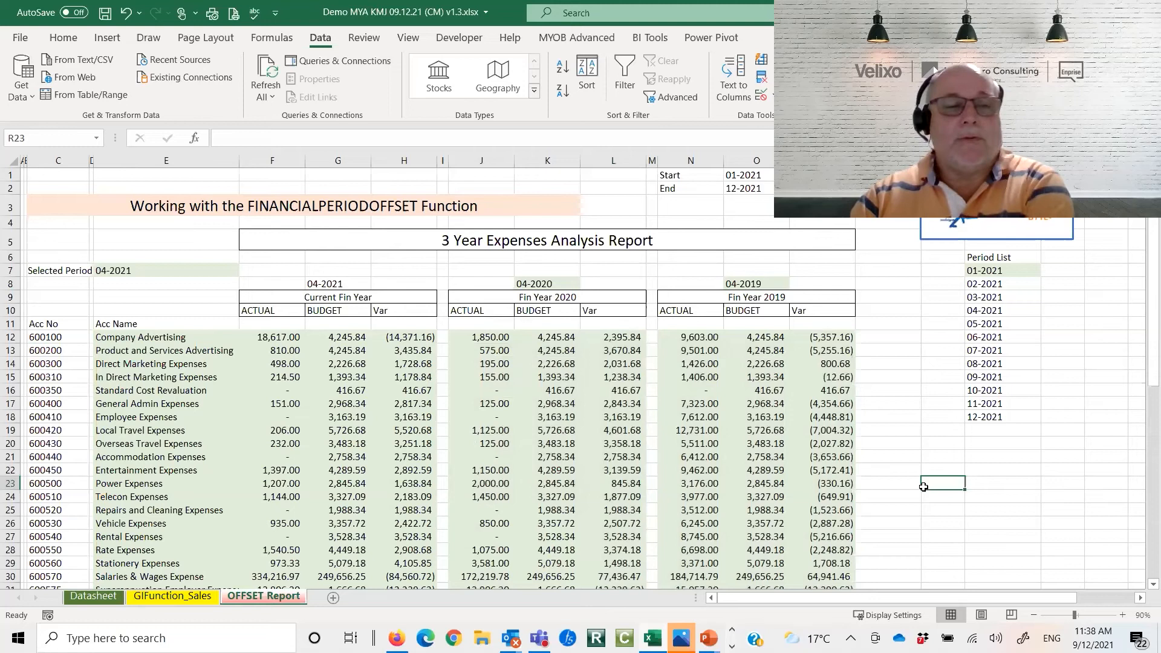
# Set the Selected Period in E7 to 01-2021
pyautogui.click(232, 271)
pyautogui.click(245, 272)
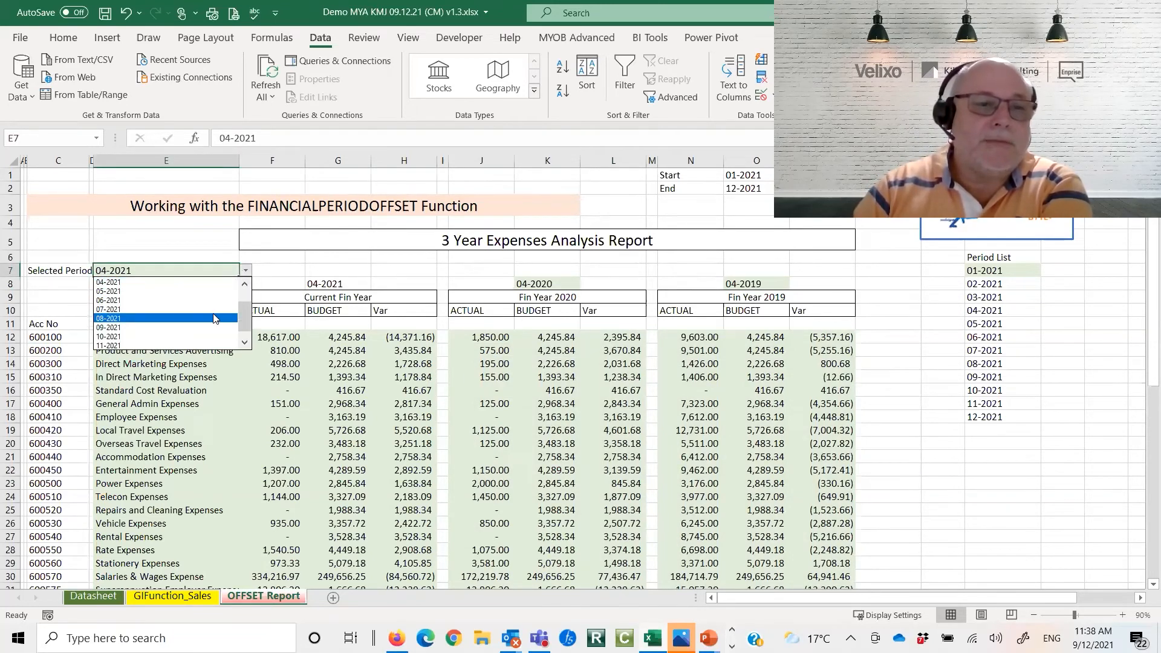
pyautogui.moveTo(244, 310); pyautogui.dragTo(245, 289)
pyautogui.click(129, 282)
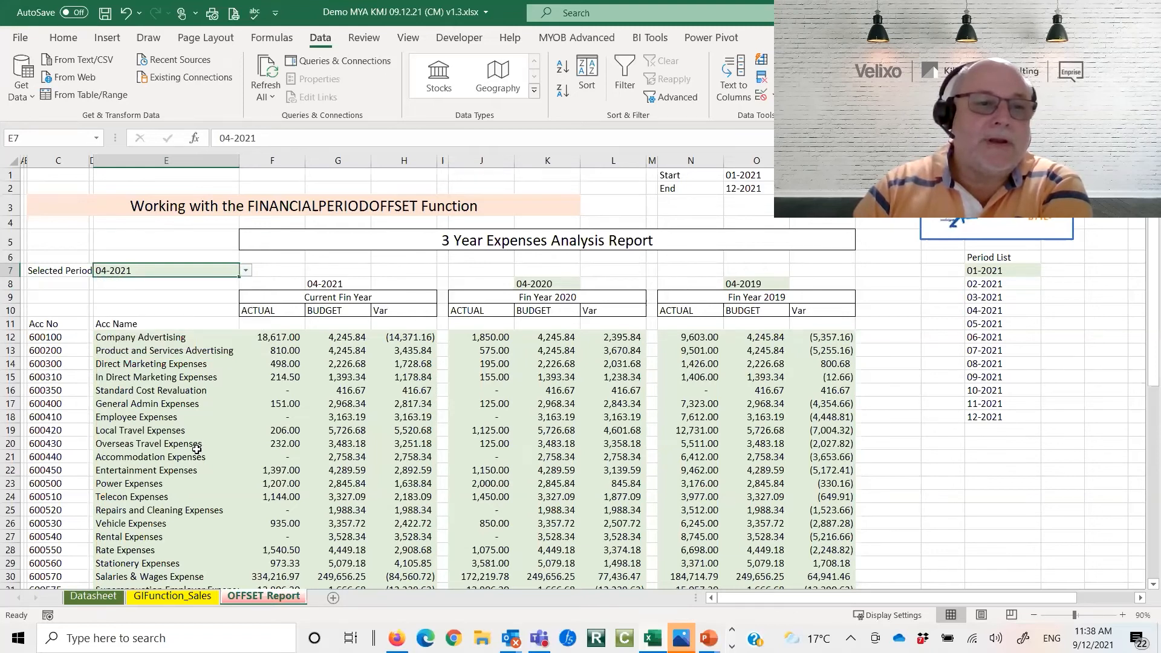
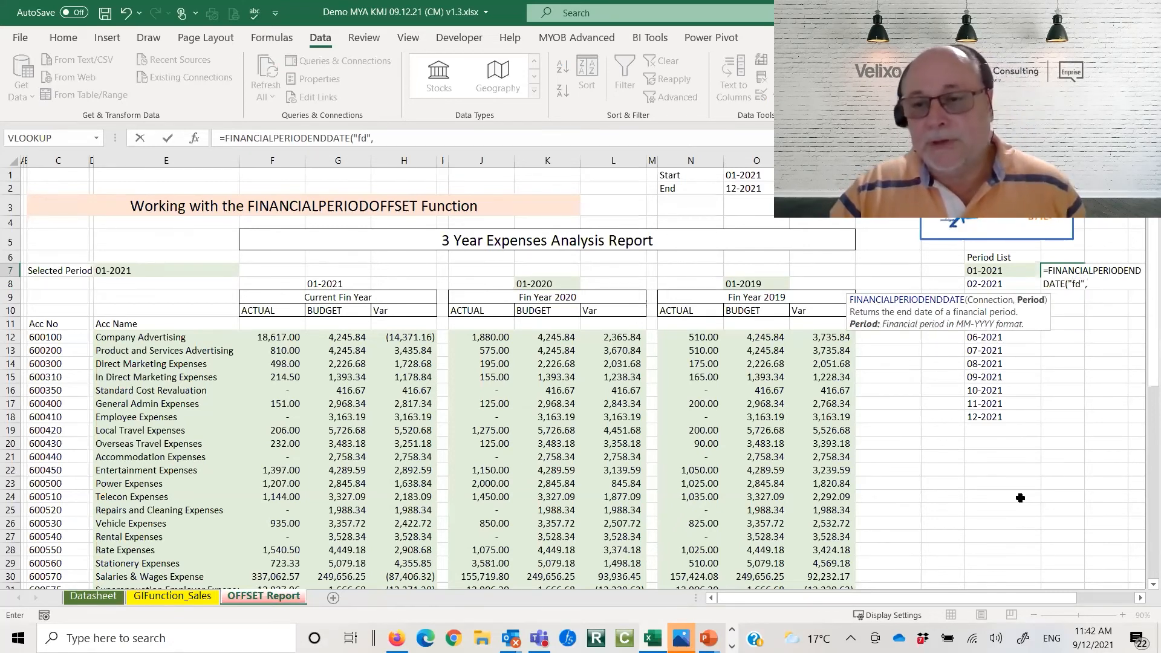
# Complete T7's FINANCIALPERIODENDDATE formula for the "fd" connection, using the period list's demolist cell as the Period
pyautogui.click(986, 270)
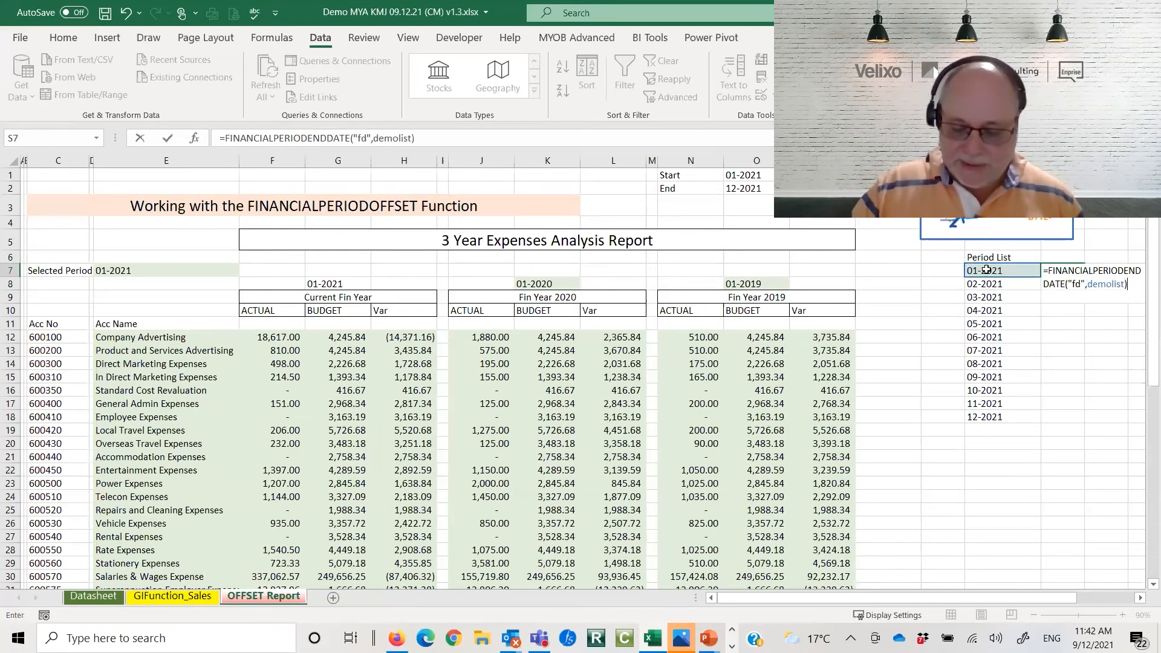
pyautogui.press('Return')
# Format T7:T18 as Short Date and fill the period end date formula from T7 down to T18
pyautogui.moveTo(1062, 270); pyautogui.dragTo(1061, 419)
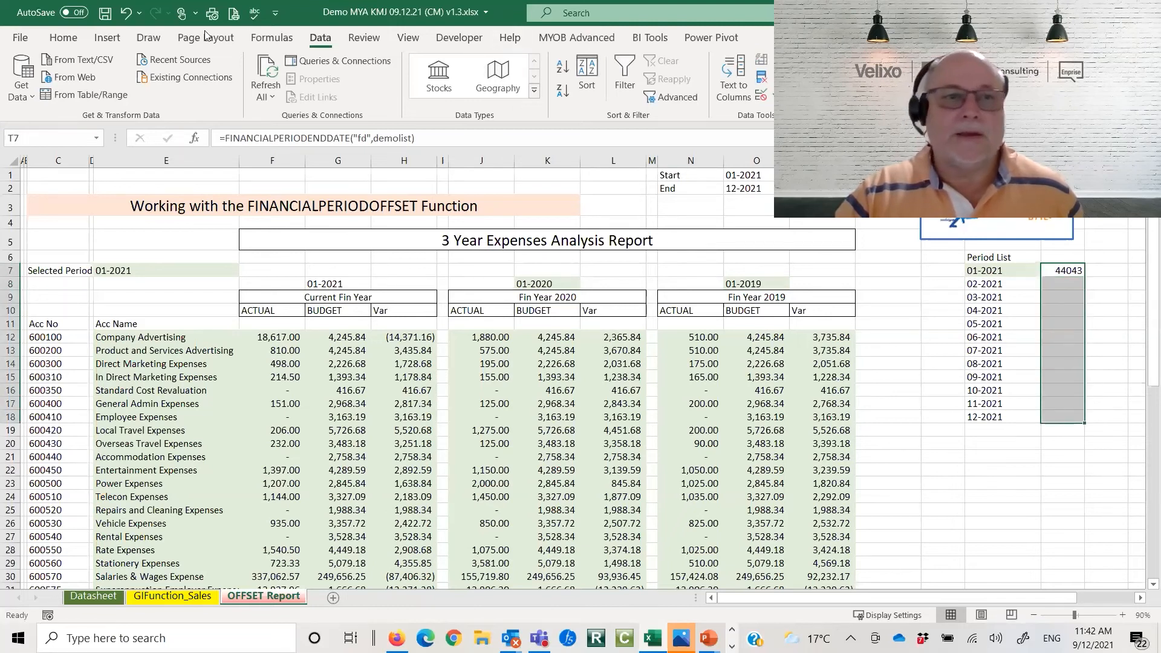
pyautogui.click(74, 45)
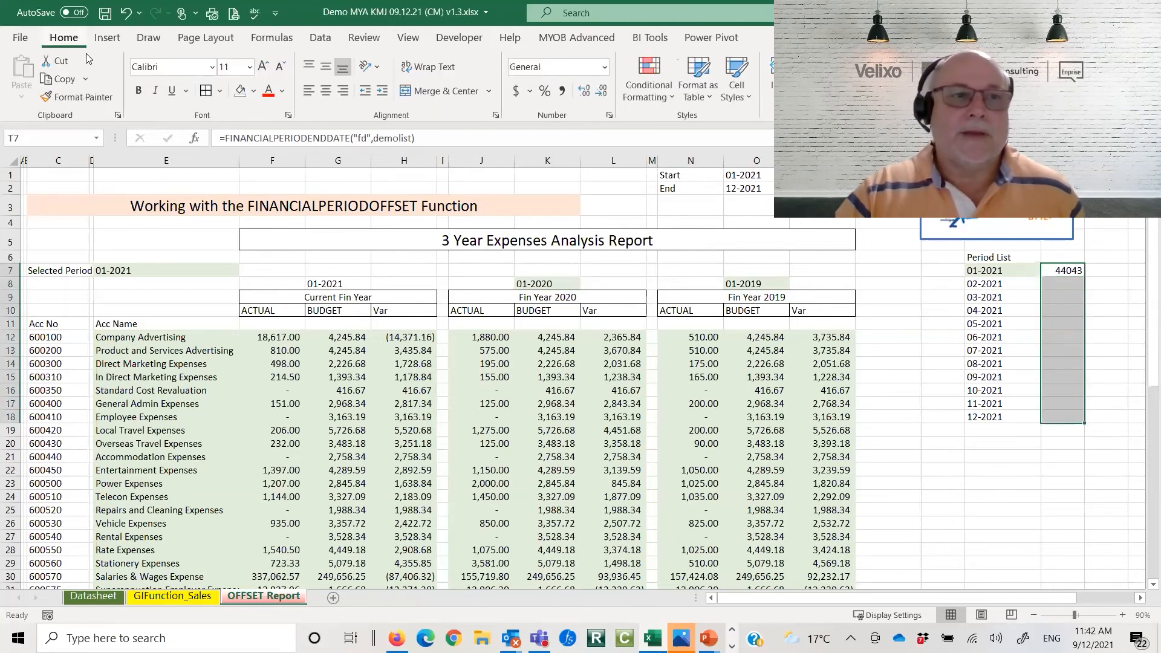
pyautogui.click(604, 66)
pyautogui.click(573, 251)
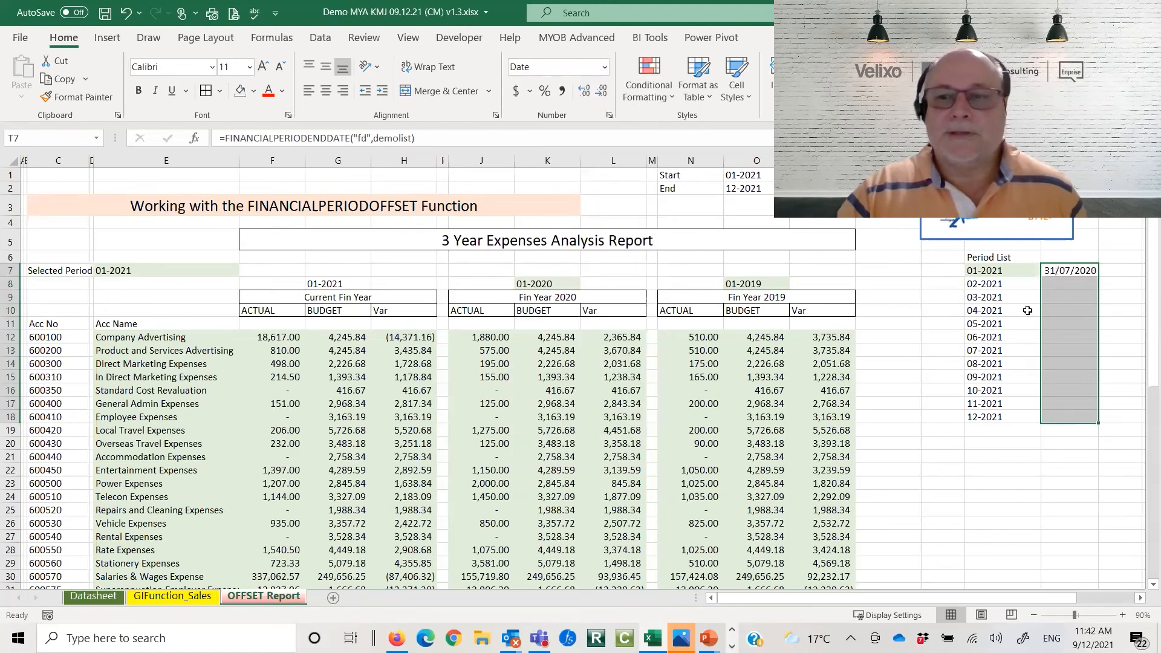
pyautogui.click(1077, 270)
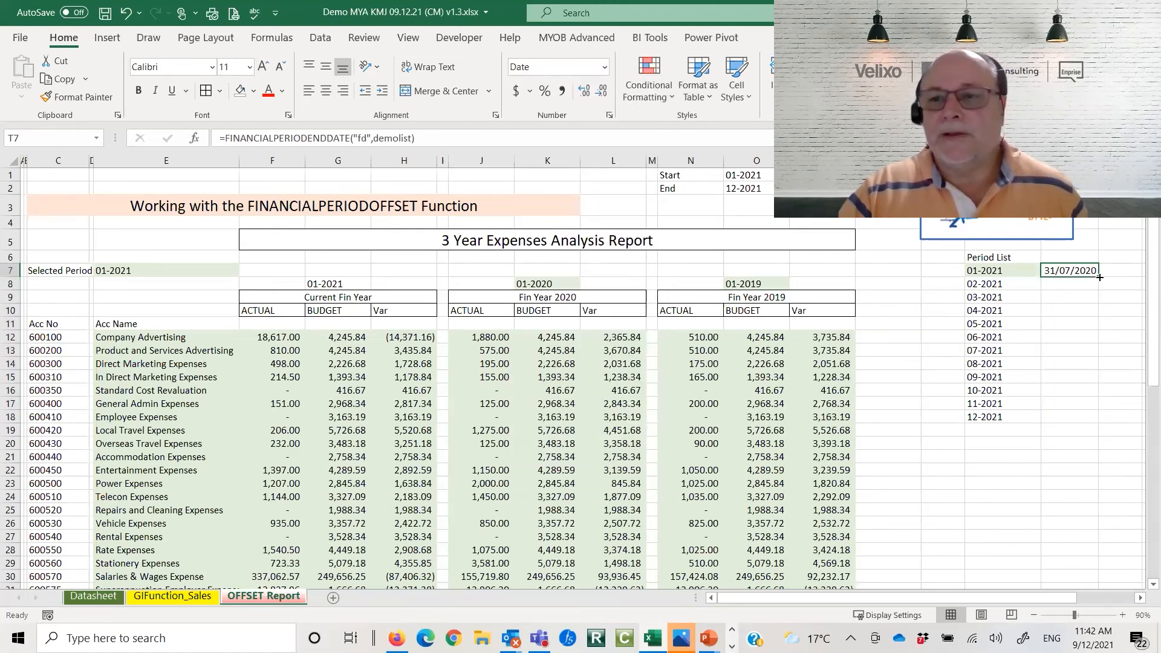
pyautogui.doubleClick(1097, 277)
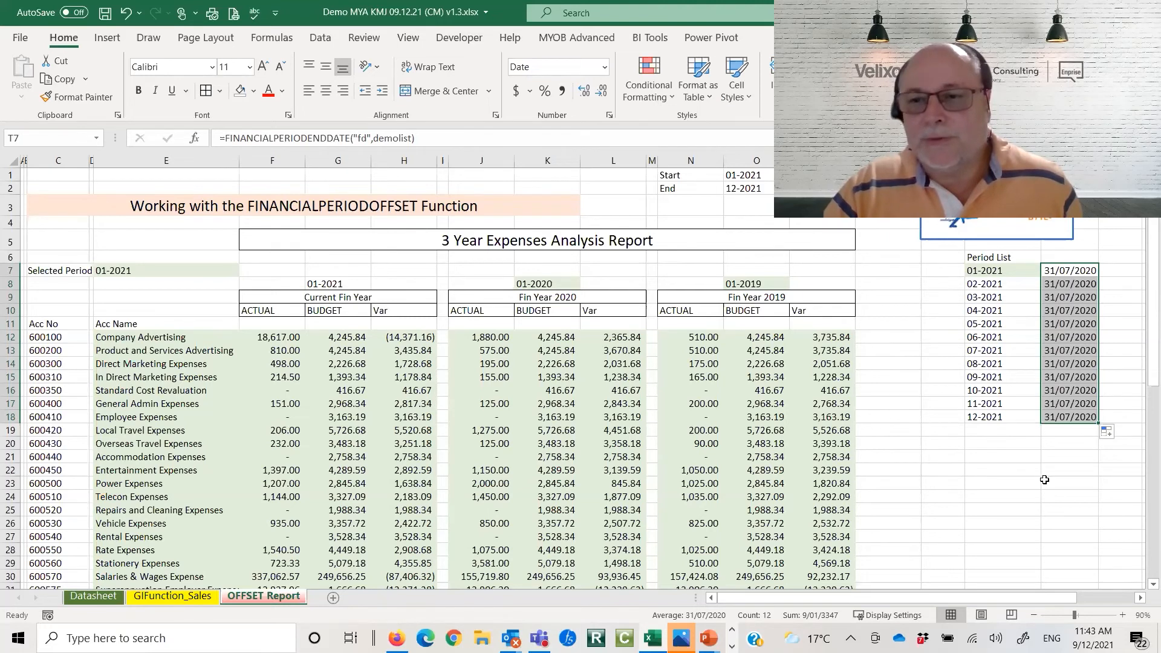
# Replace demolist with S7 as the Period argument in T7's FINANCIALPERIODENDDATE formula and refill it down to T18
pyautogui.click(1071, 270)
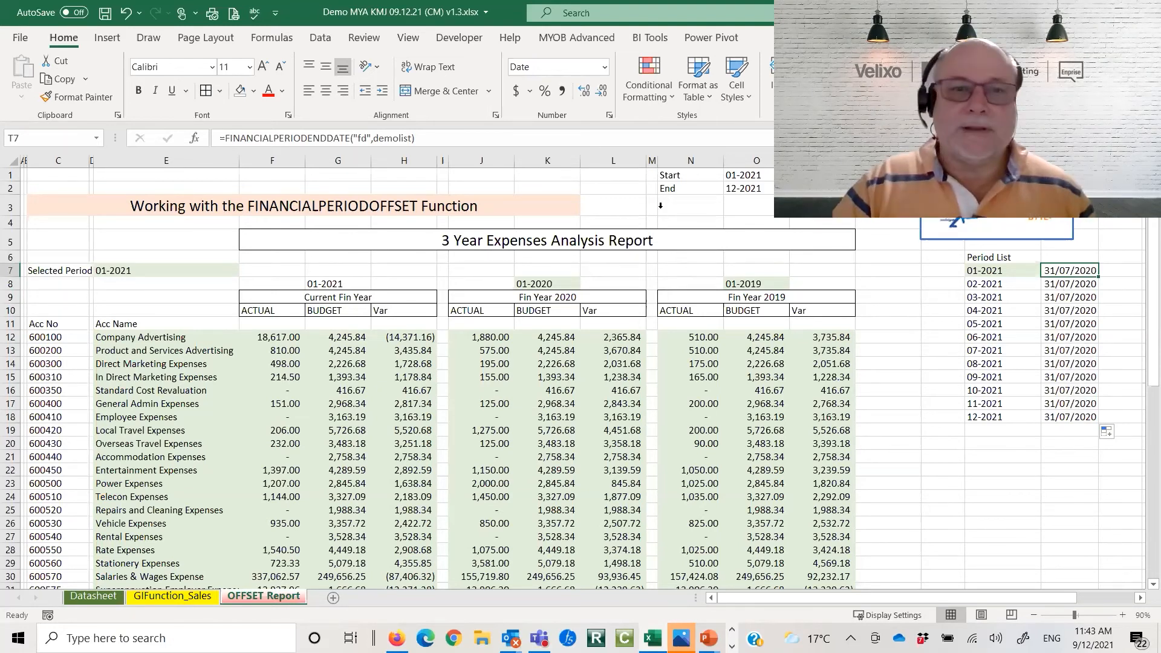
pyautogui.click(411, 138)
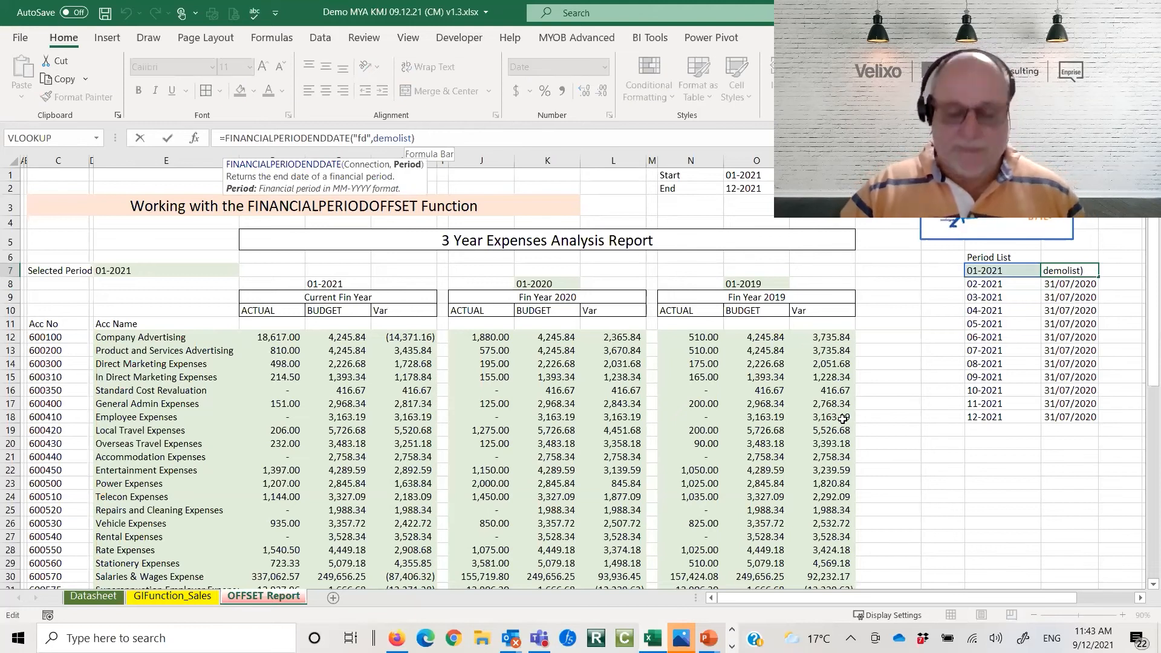
pyautogui.press('BackSpace')
pyautogui.press('BackSpace')
pyautogui.press('BackSpace')
pyautogui.press('BackSpace')
pyautogui.press('BackSpace')
pyautogui.press('BackSpace')
pyautogui.press('BackSpace')
pyautogui.press('BackSpace')
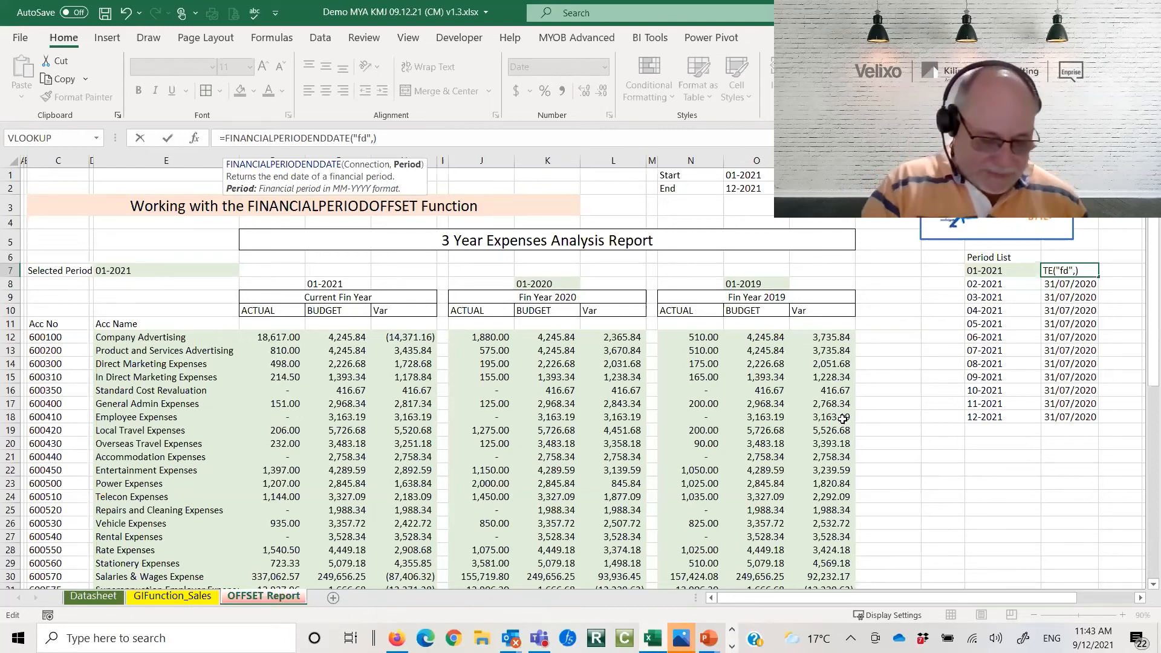
pyautogui.write('S7')
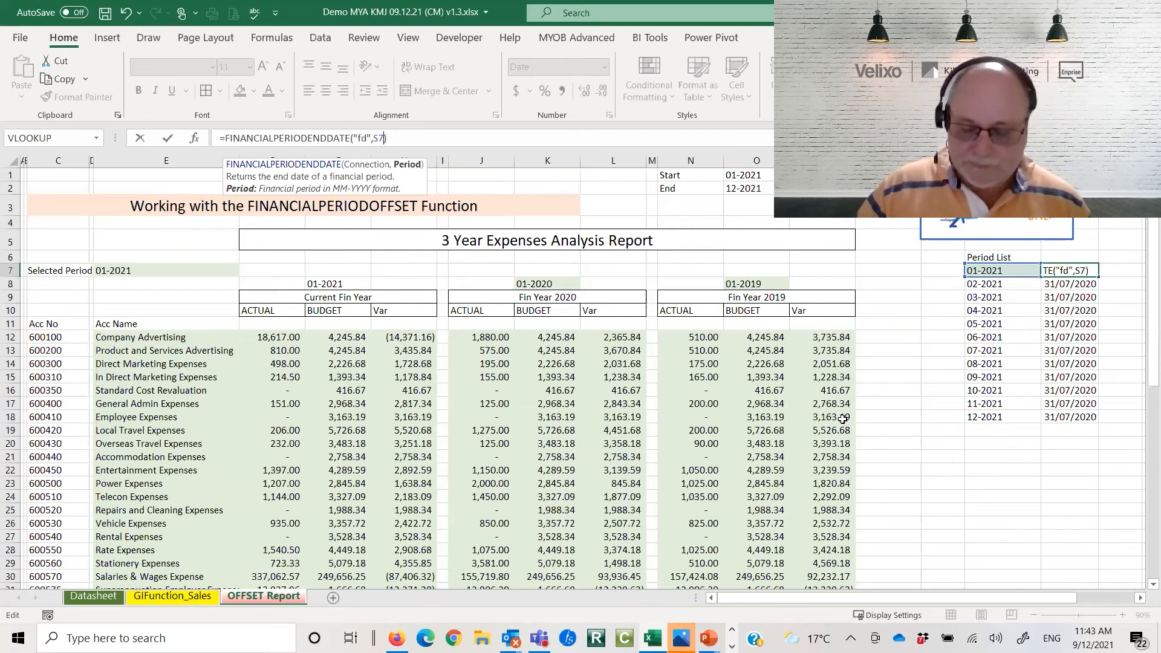
pyautogui.press('Return')
pyautogui.click(1066, 270)
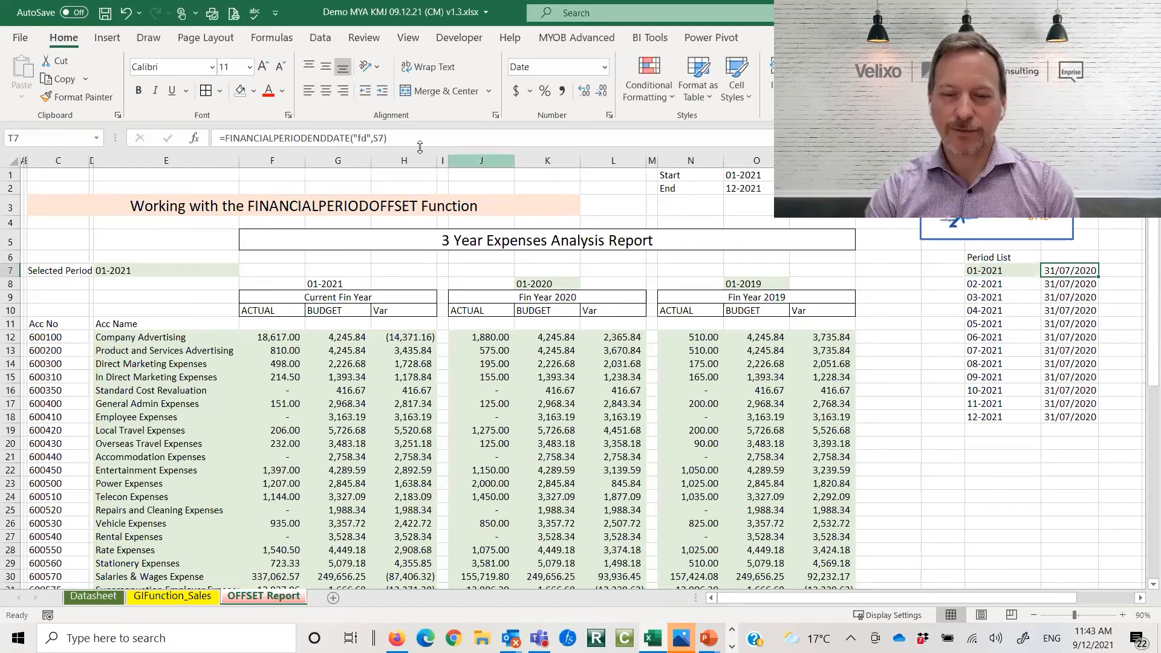
pyautogui.doubleClick(1097, 277)
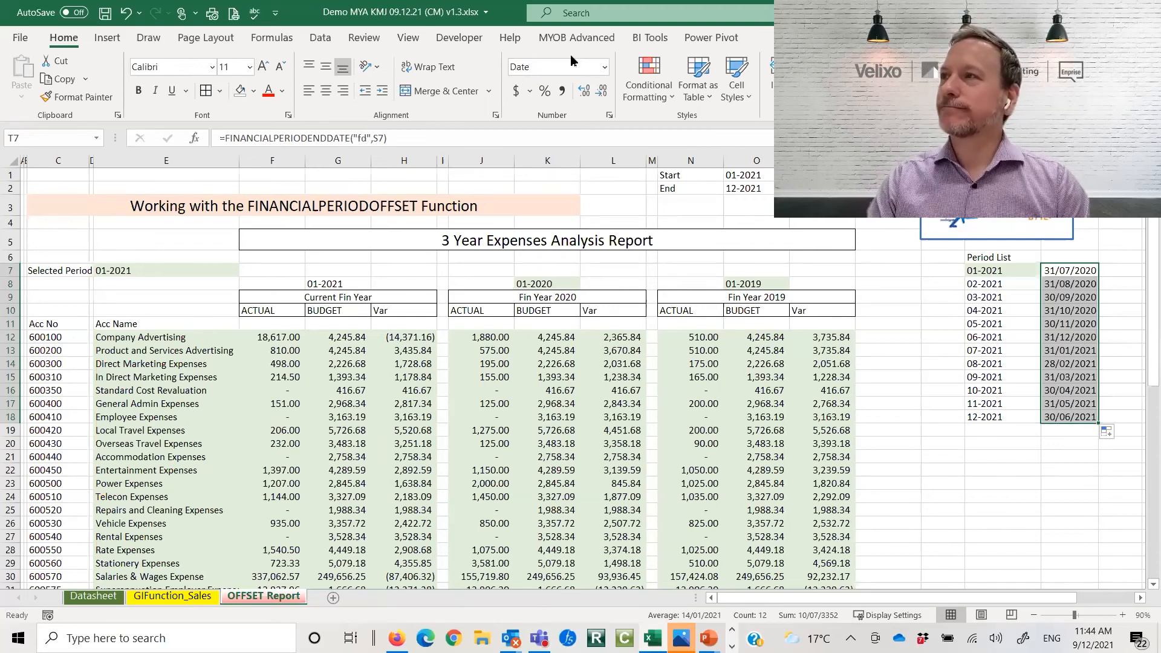
# Inspect the fd connection's settings in the Connection Manager and return to the report without changing them
pyautogui.click(553, 44)
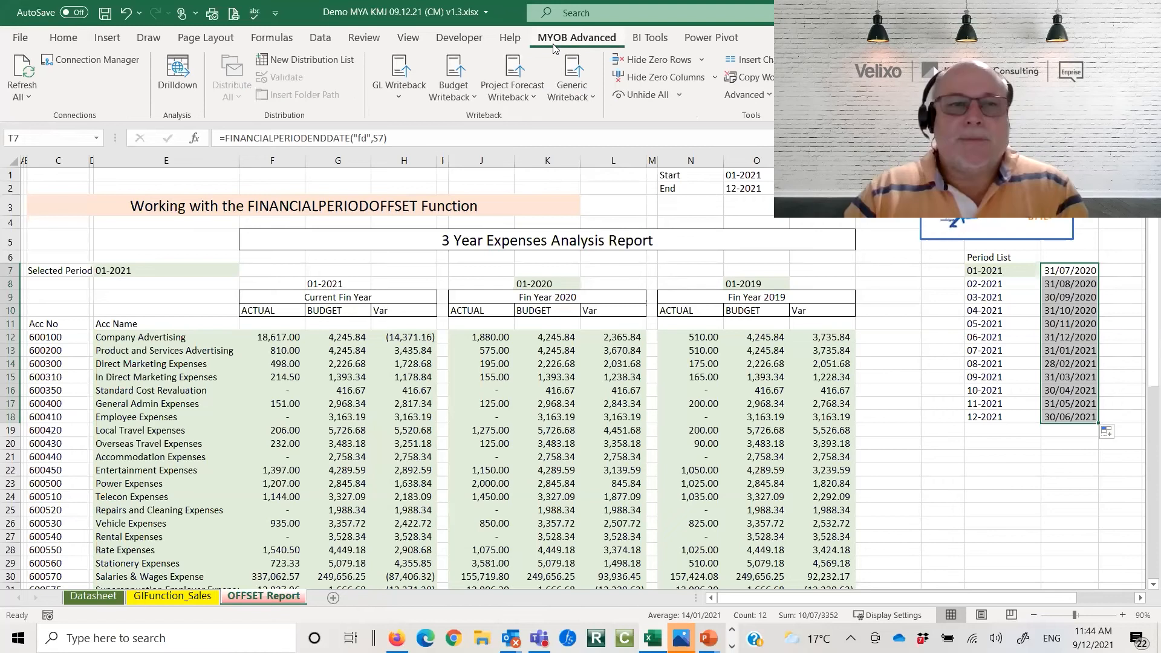
pyautogui.click(85, 59)
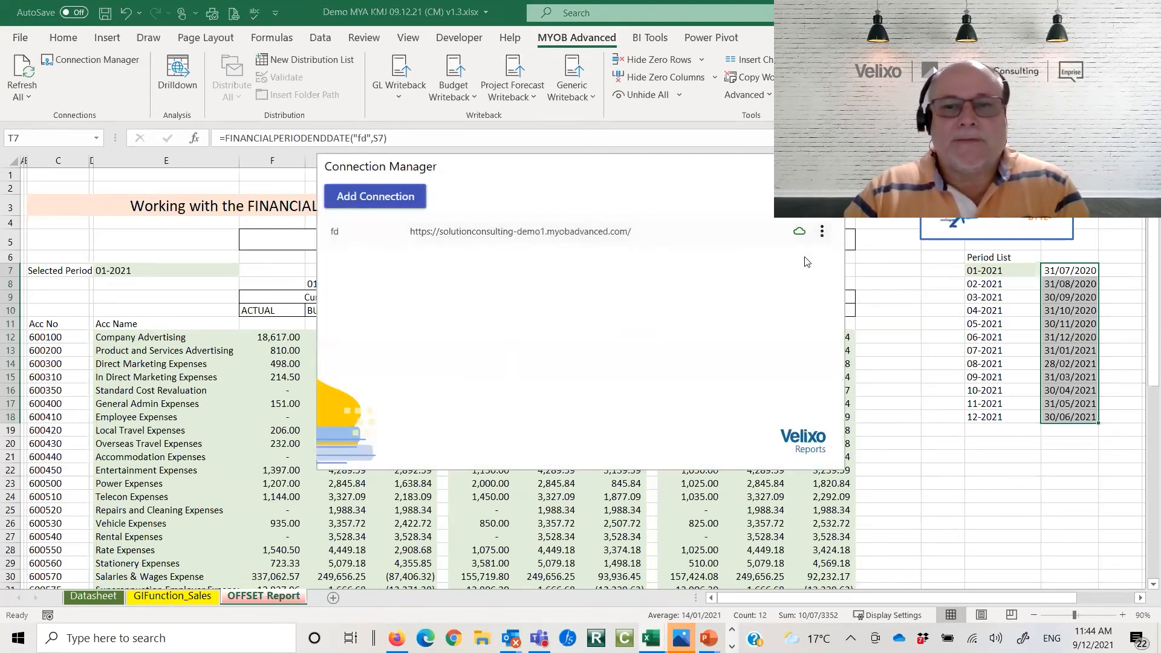
pyautogui.click(821, 233)
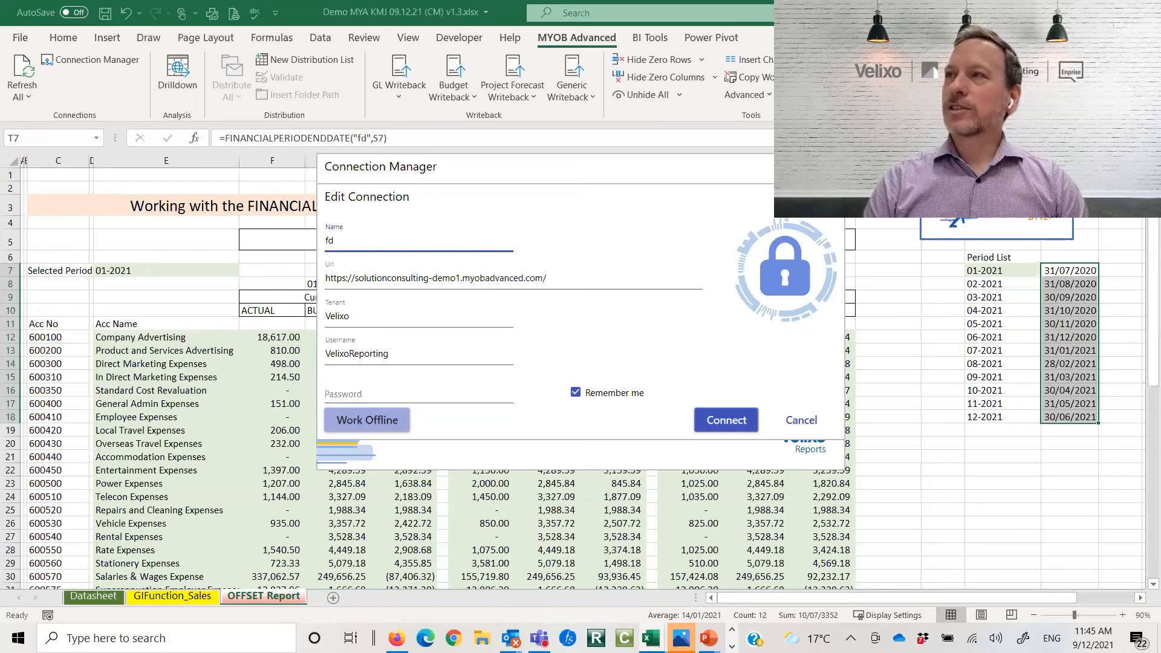
pyautogui.click(801, 420)
pyautogui.click(830, 166)
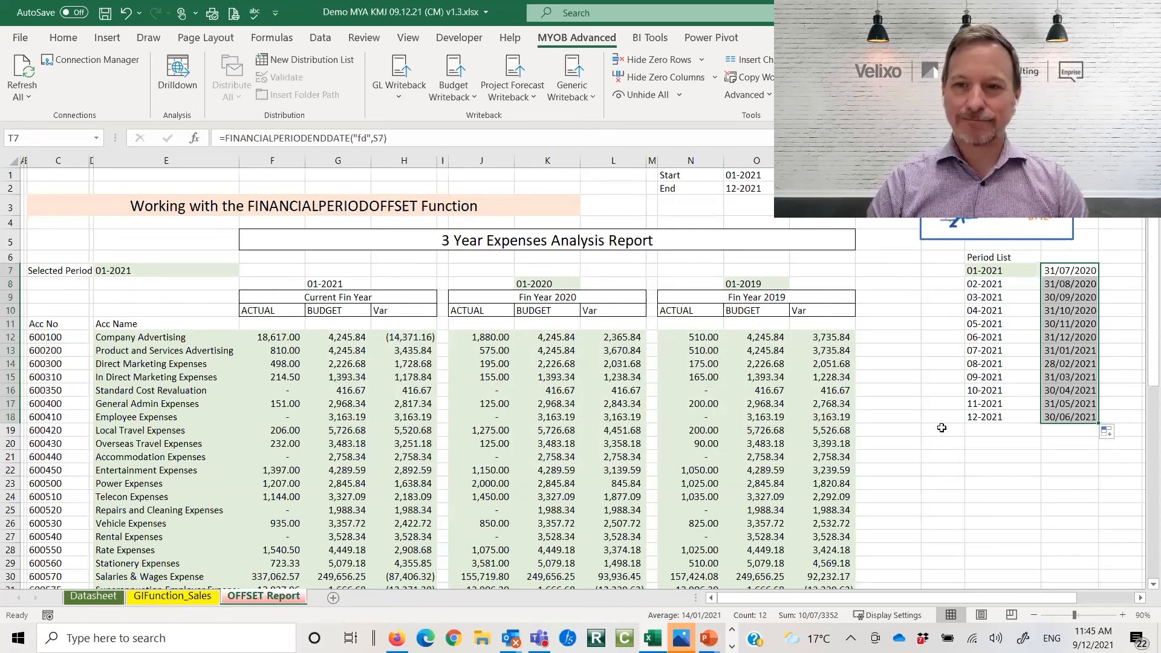
pyautogui.click(942, 495)
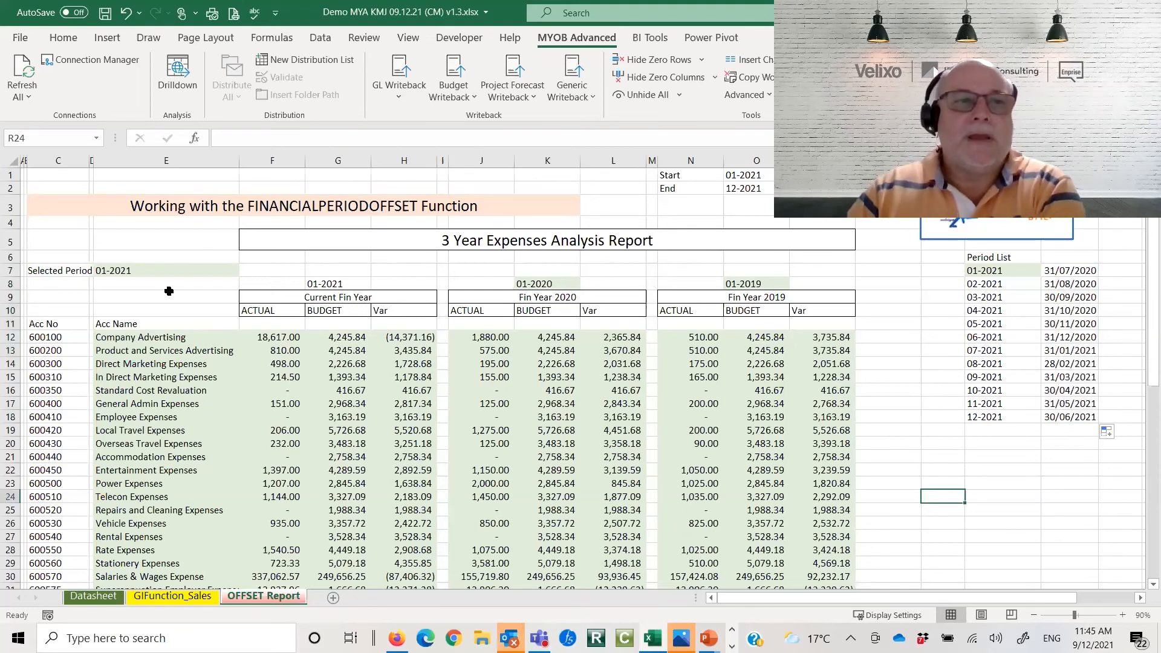
# Reopen the fd connection's details to examine its name, URL and tenant, leaving them without edits
pyautogui.click(84, 59)
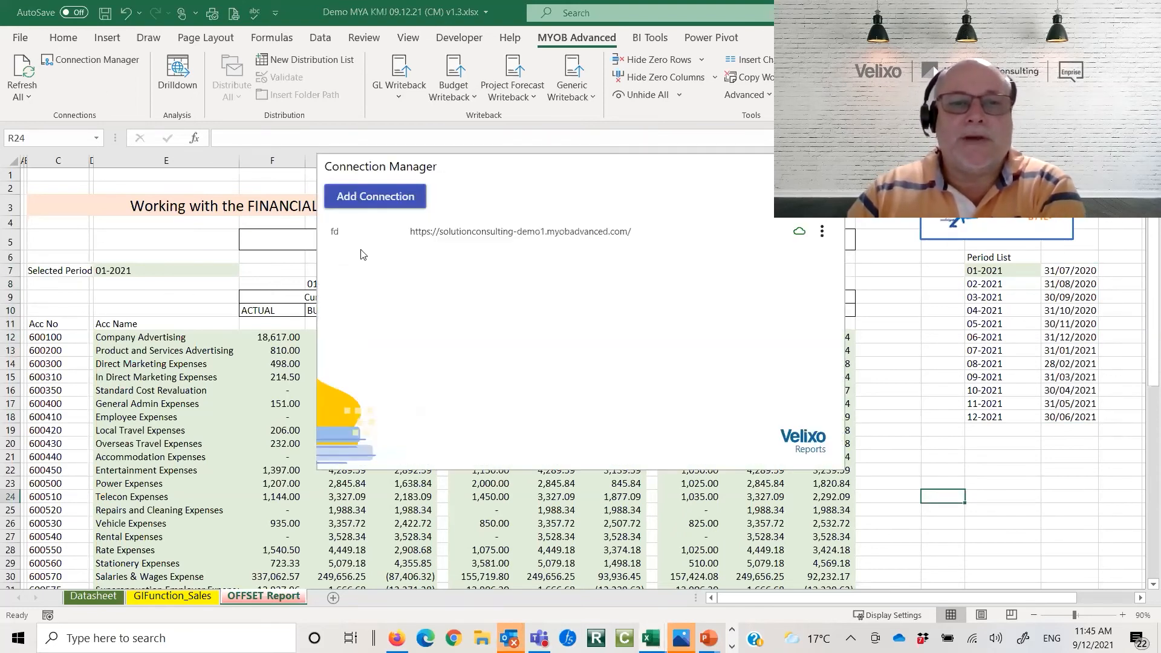
pyautogui.click(824, 232)
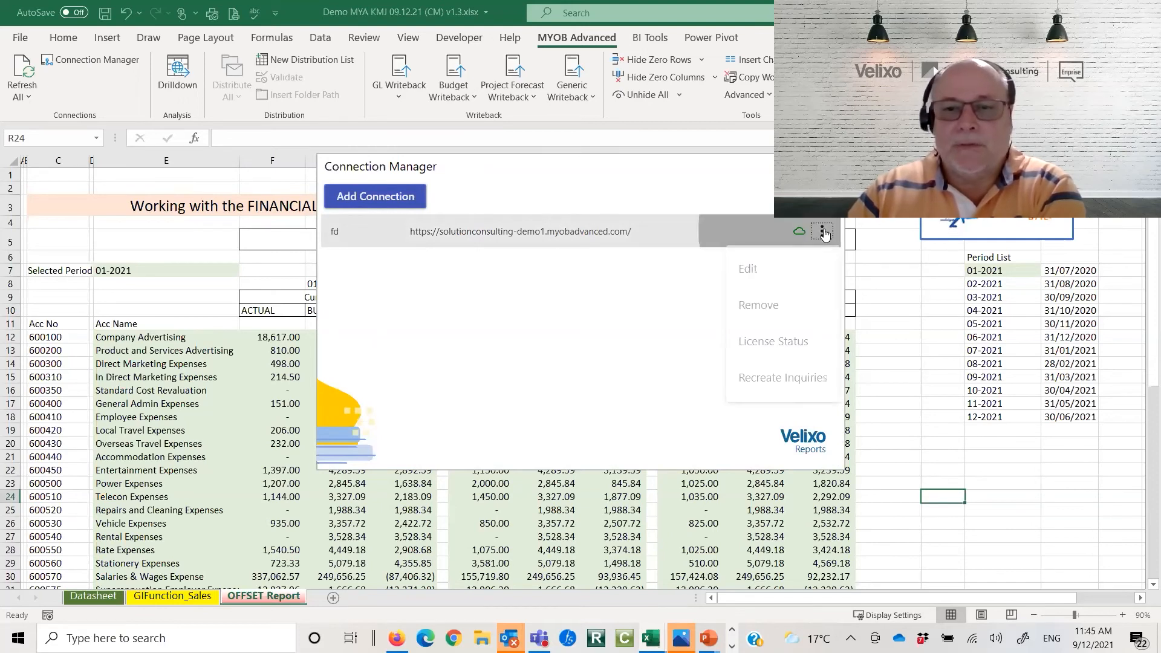
pyautogui.click(776, 276)
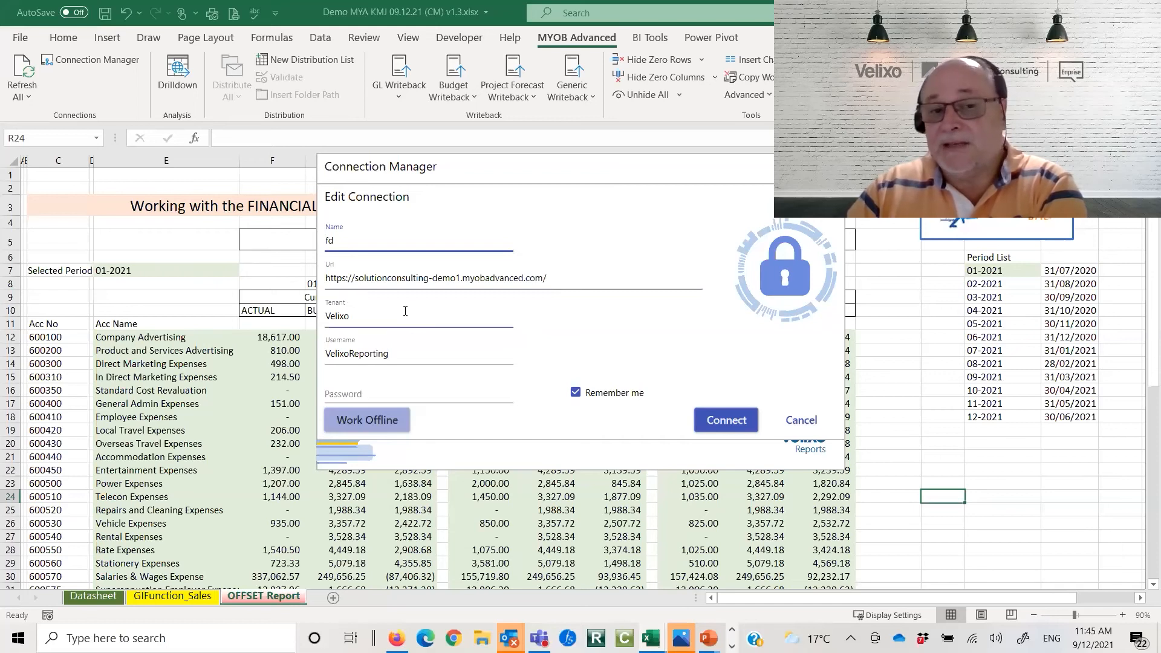
pyautogui.click(801, 421)
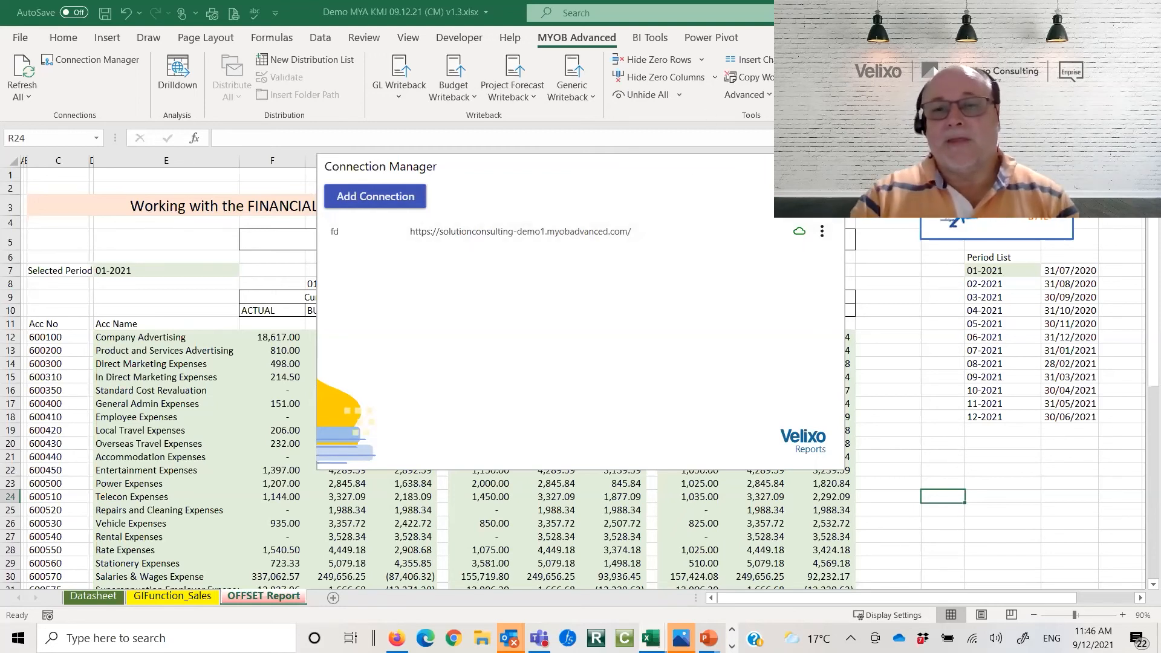
pyautogui.click(830, 167)
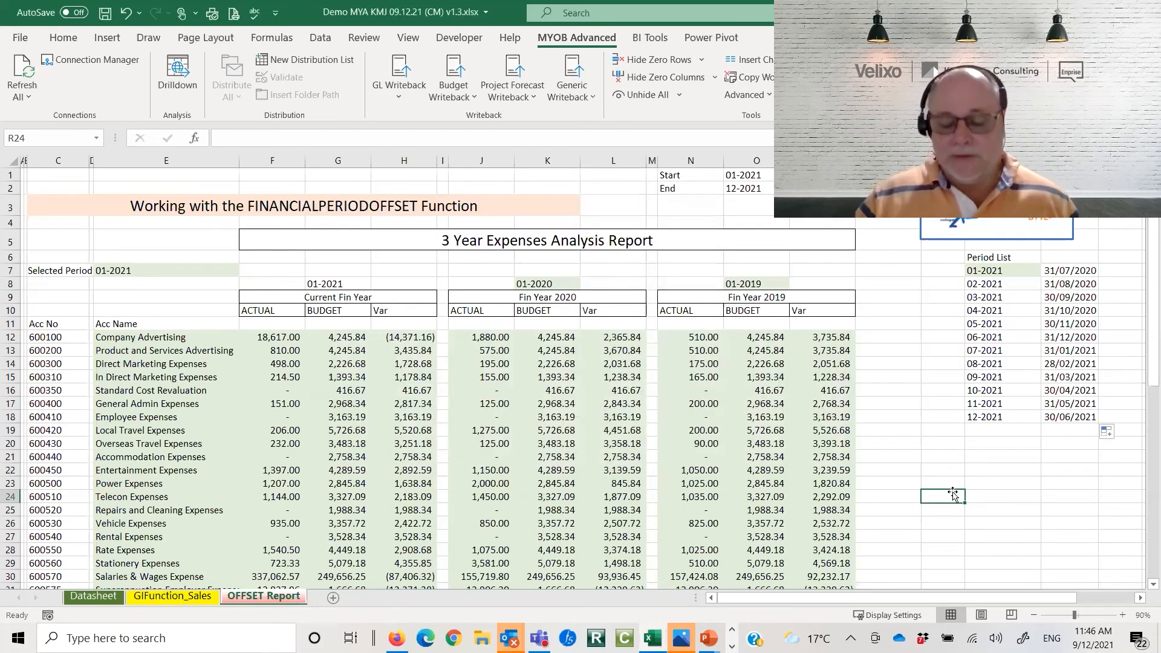
pyautogui.write('=collate')
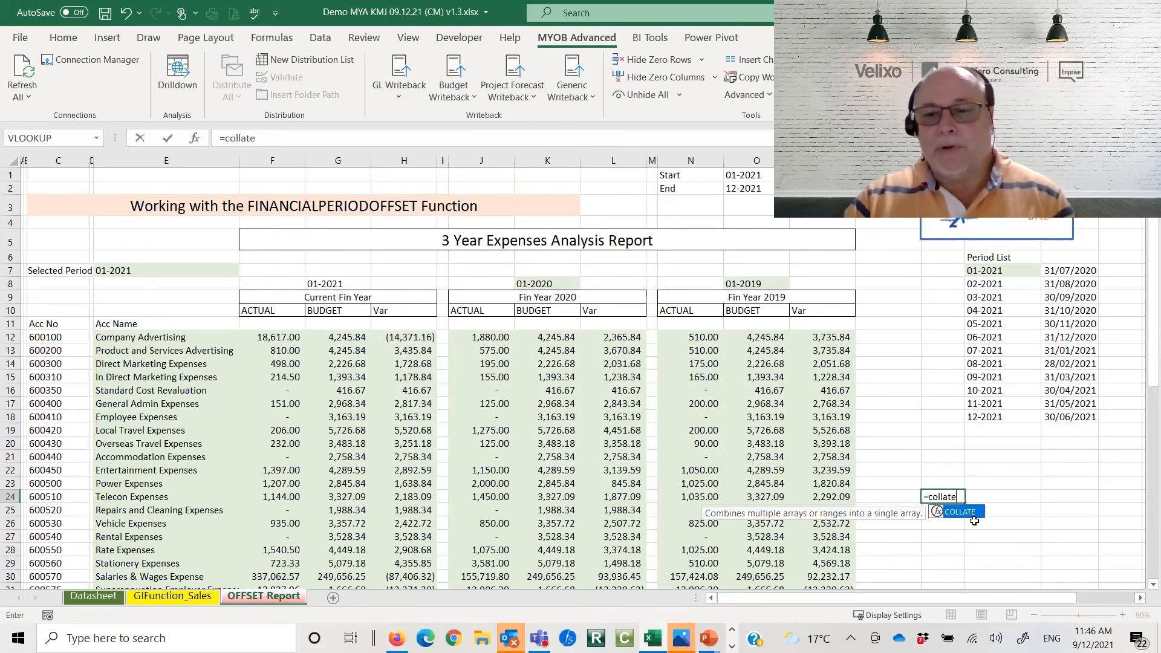
pyautogui.doubleClick(970, 513)
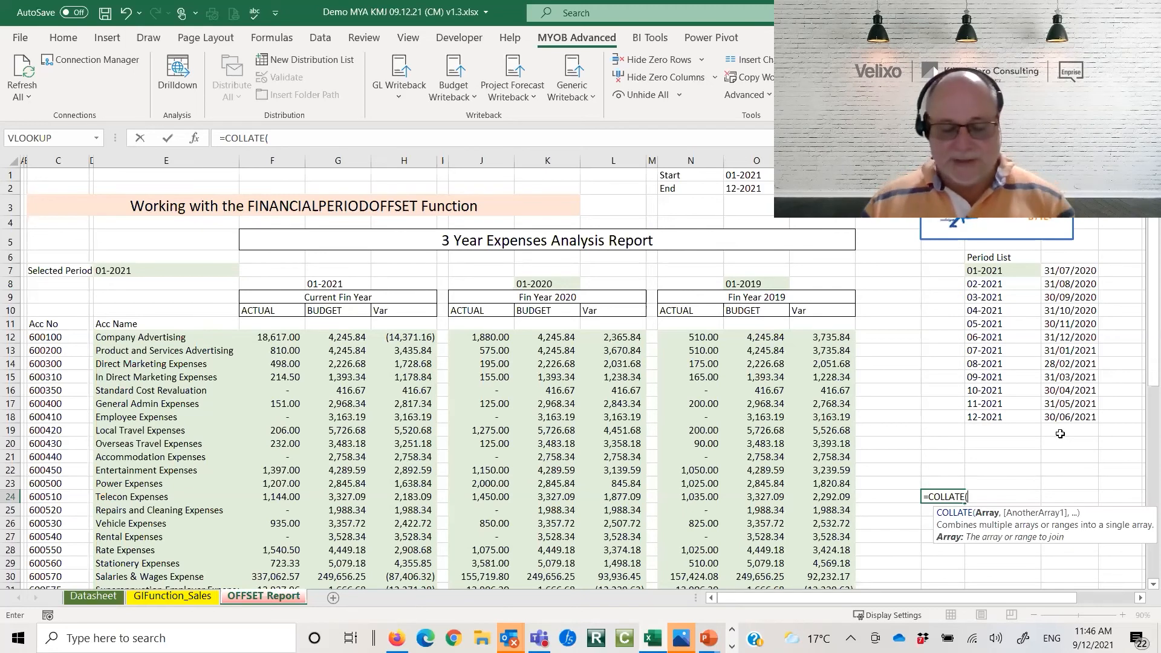
pyautogui.press('Escape')
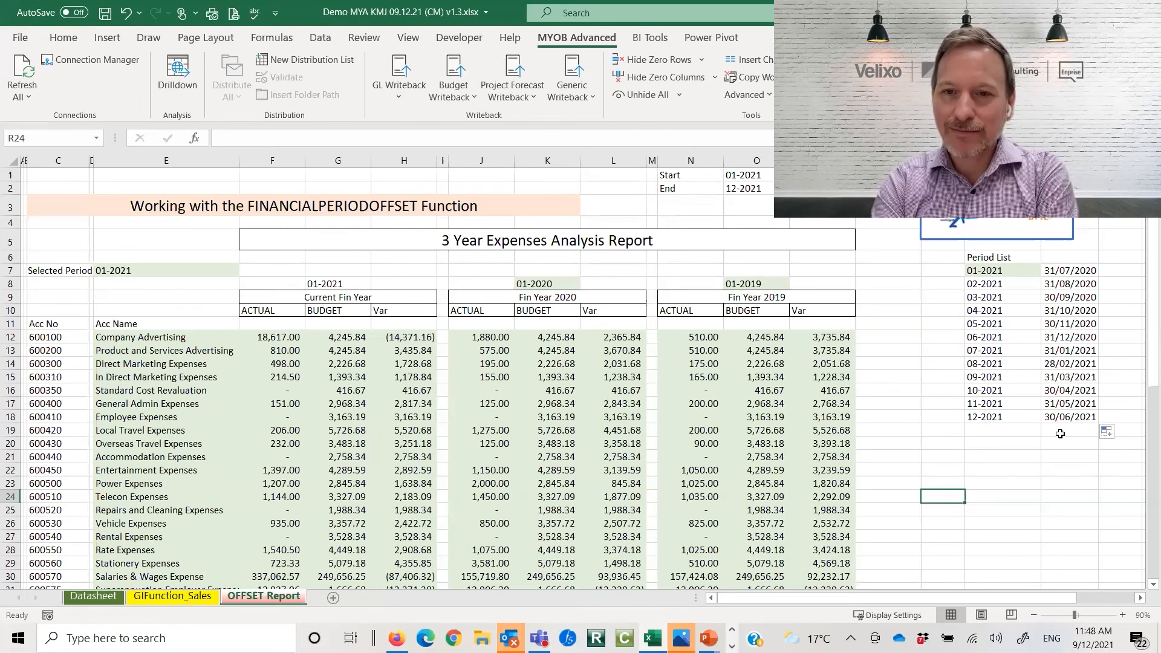
# Undo the period end date fills, the S7 formula edit and the date formatting in T7:T18
pyautogui.click(1063, 269)
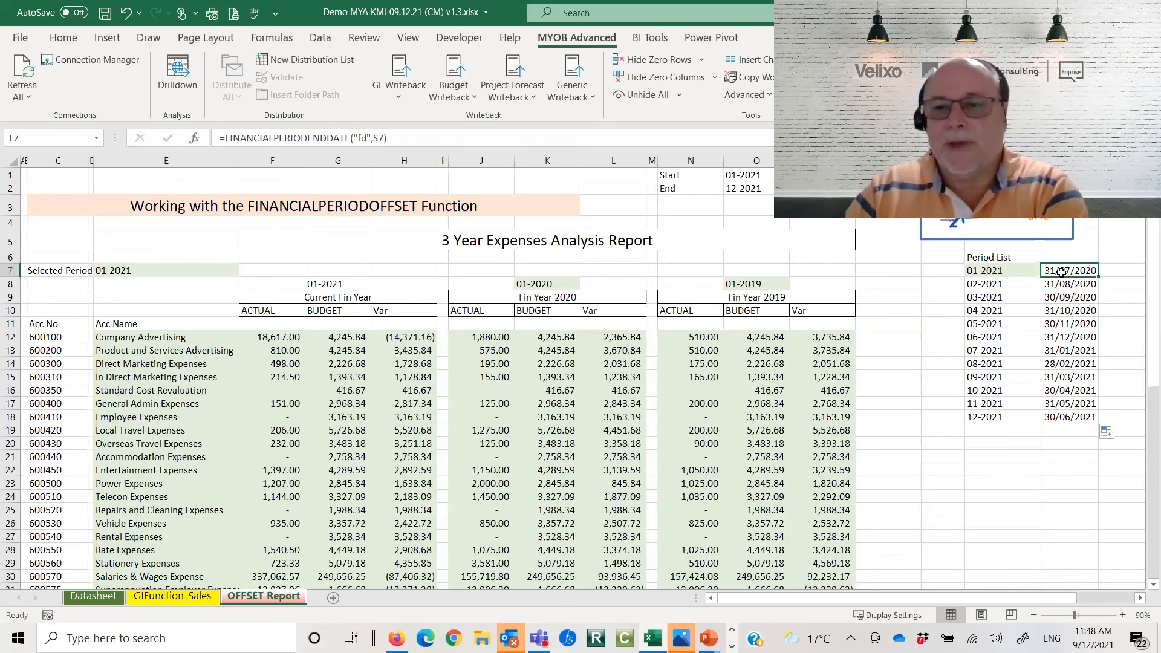
pyautogui.click(127, 15)
pyautogui.click(127, 15)
pyautogui.click(126, 15)
pyautogui.click(127, 15)
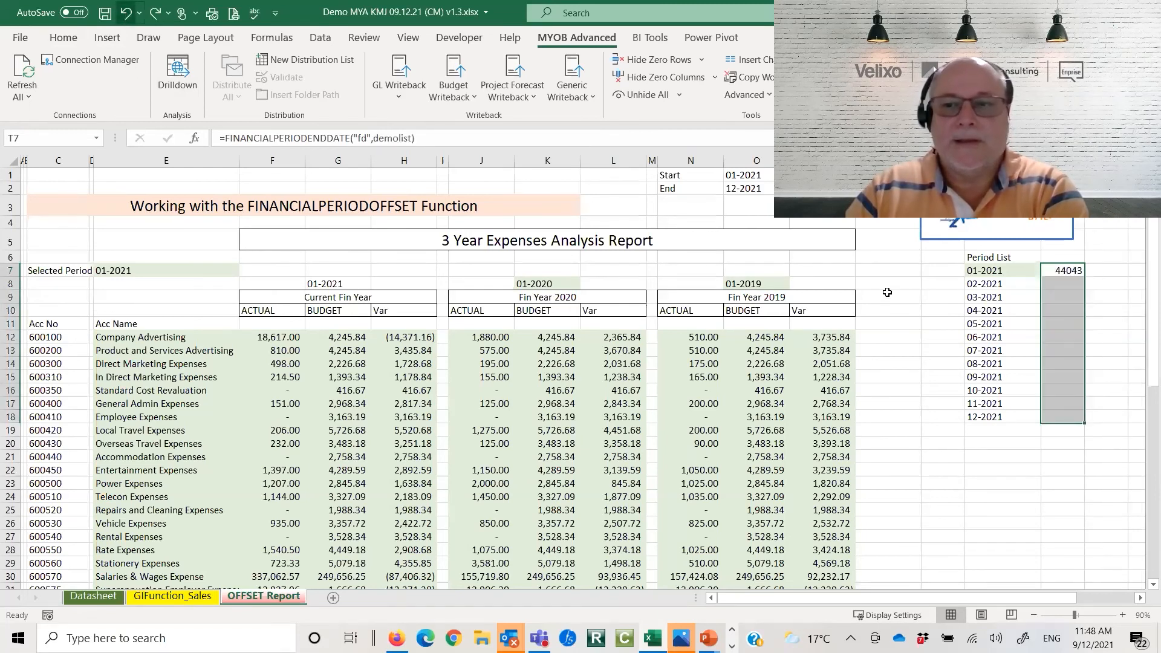
# Format the period end date in T7 as Short Date
pyautogui.click(1059, 268)
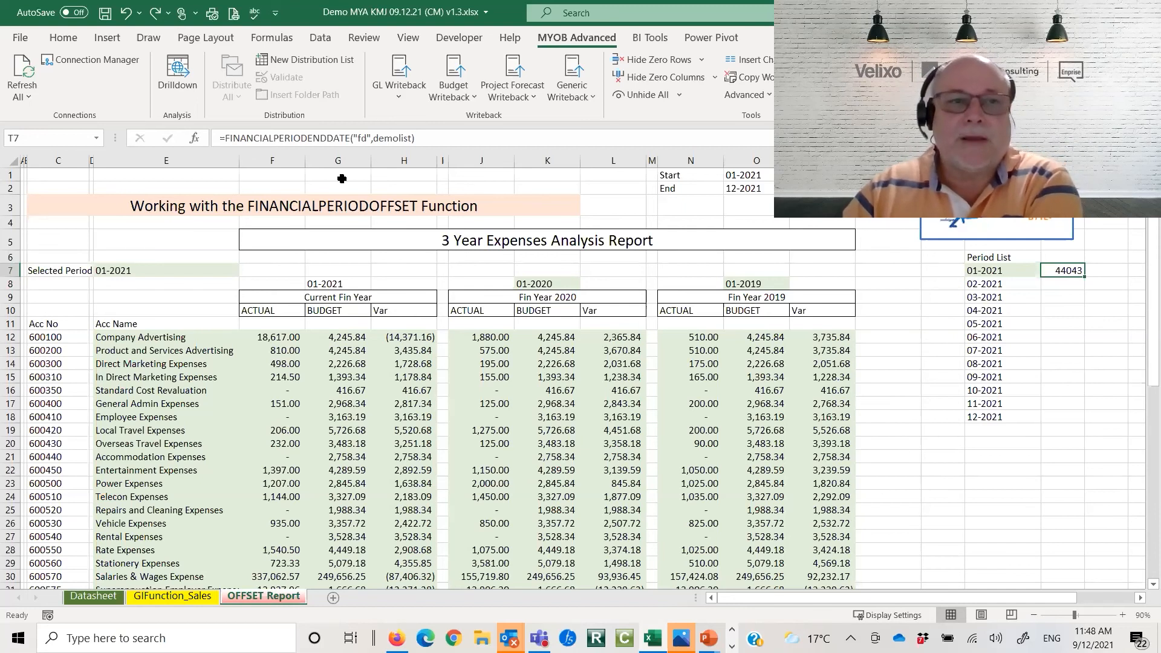
pyautogui.click(63, 37)
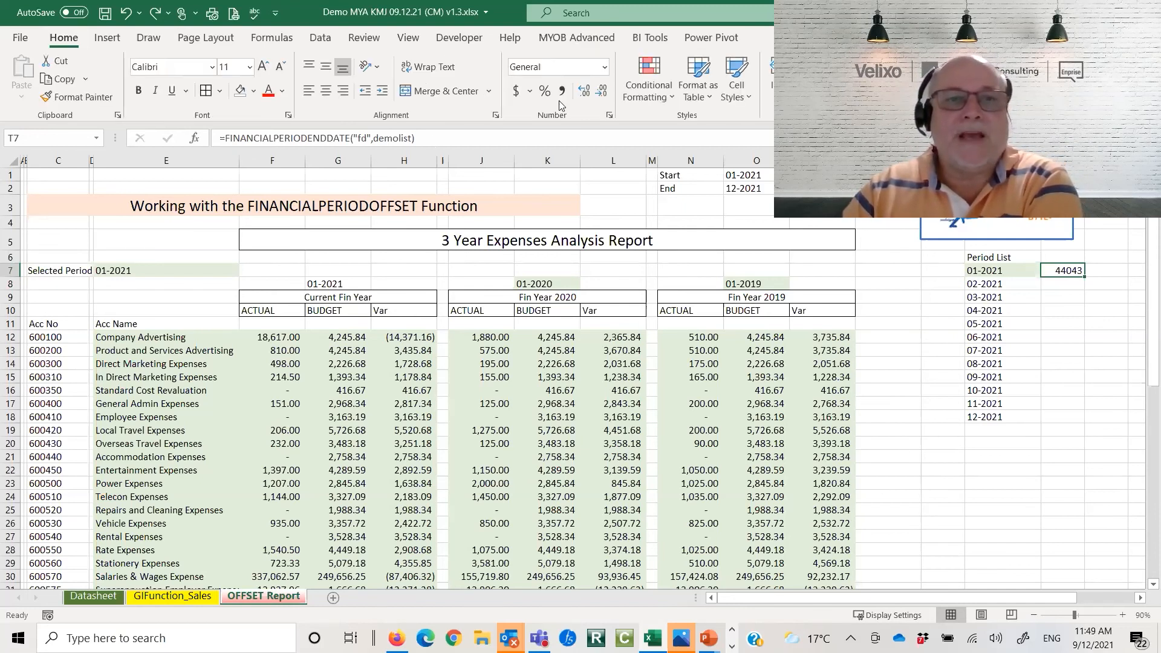
pyautogui.click(604, 68)
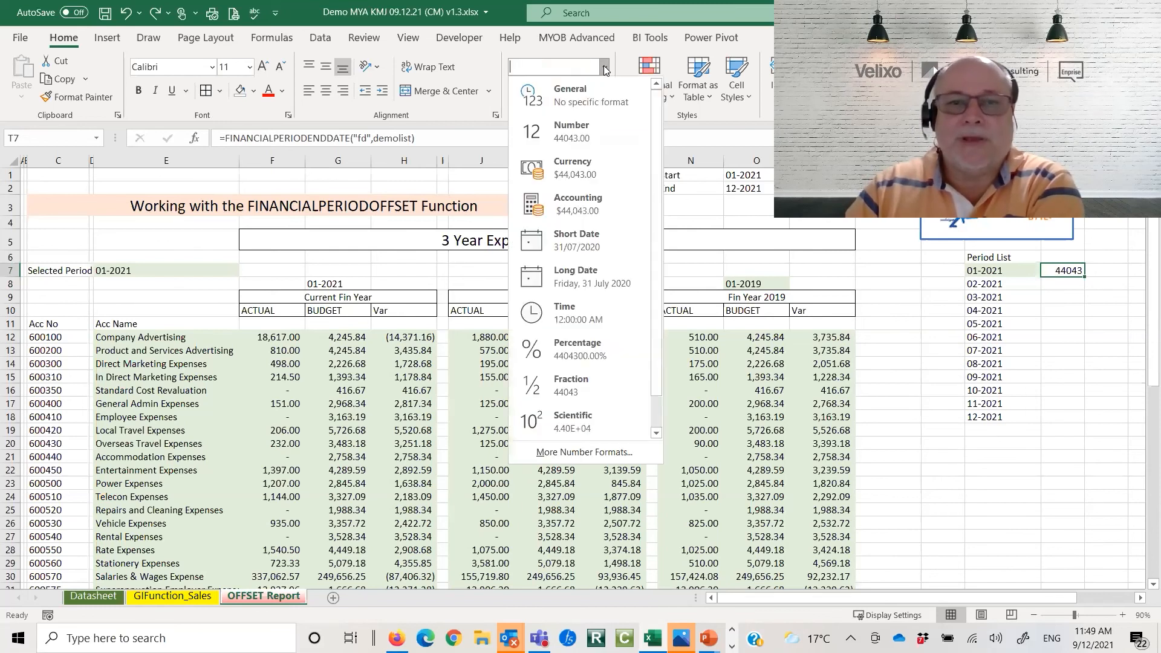
pyautogui.click(568, 240)
pyautogui.click(975, 538)
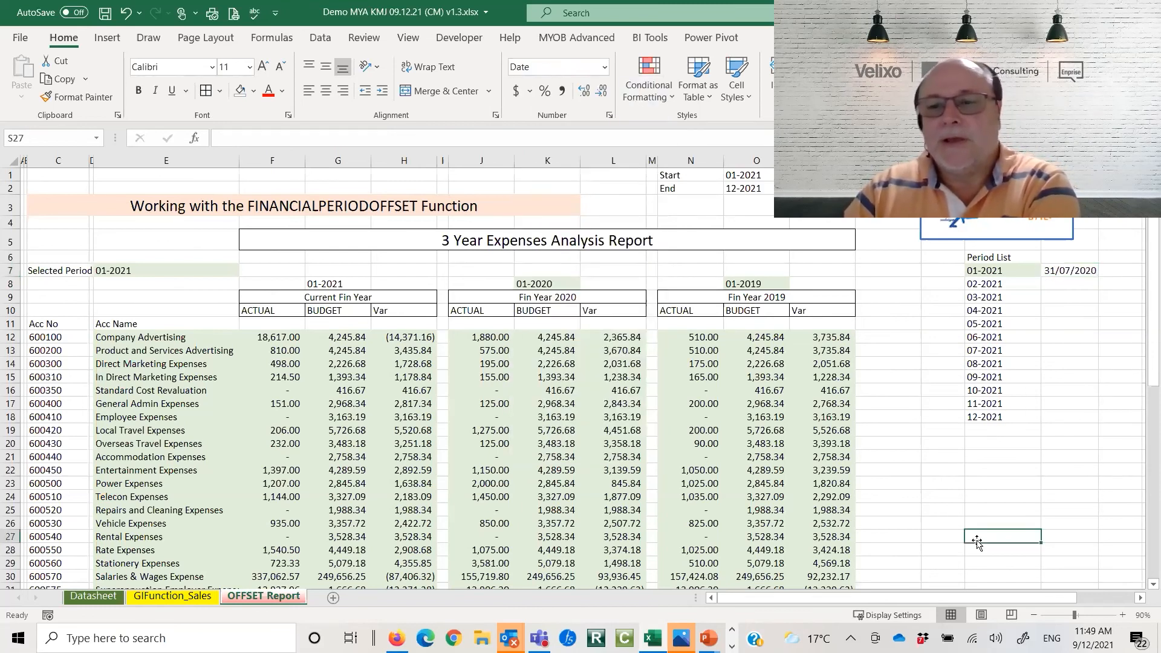
pyautogui.click(974, 471)
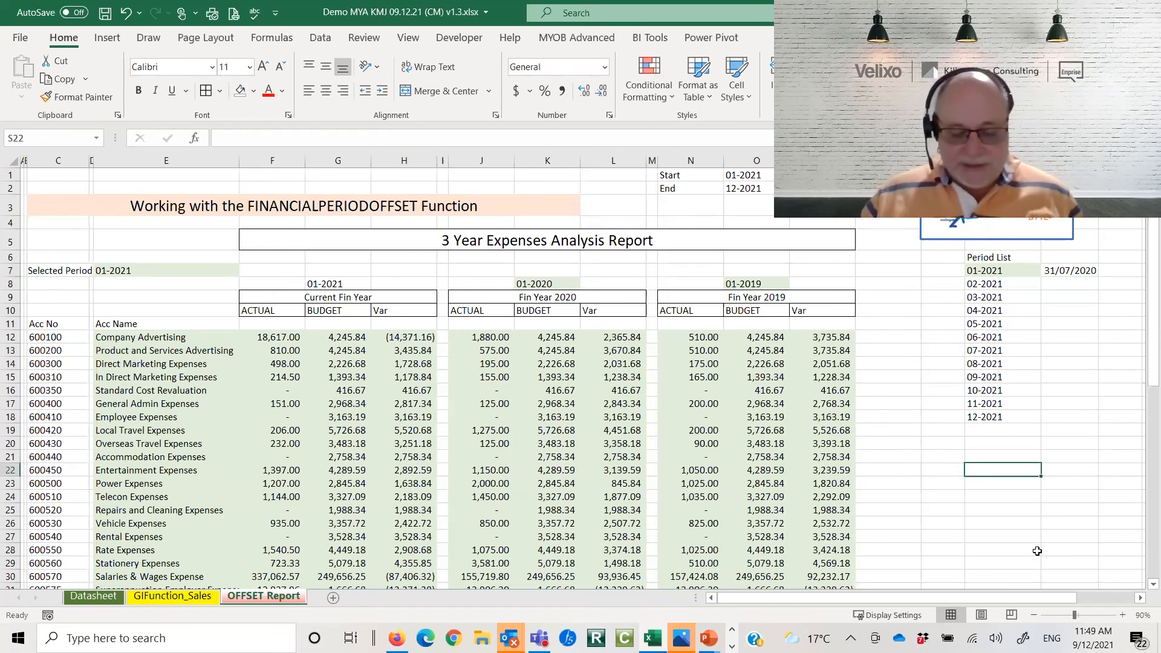
pyautogui.write('mmm')
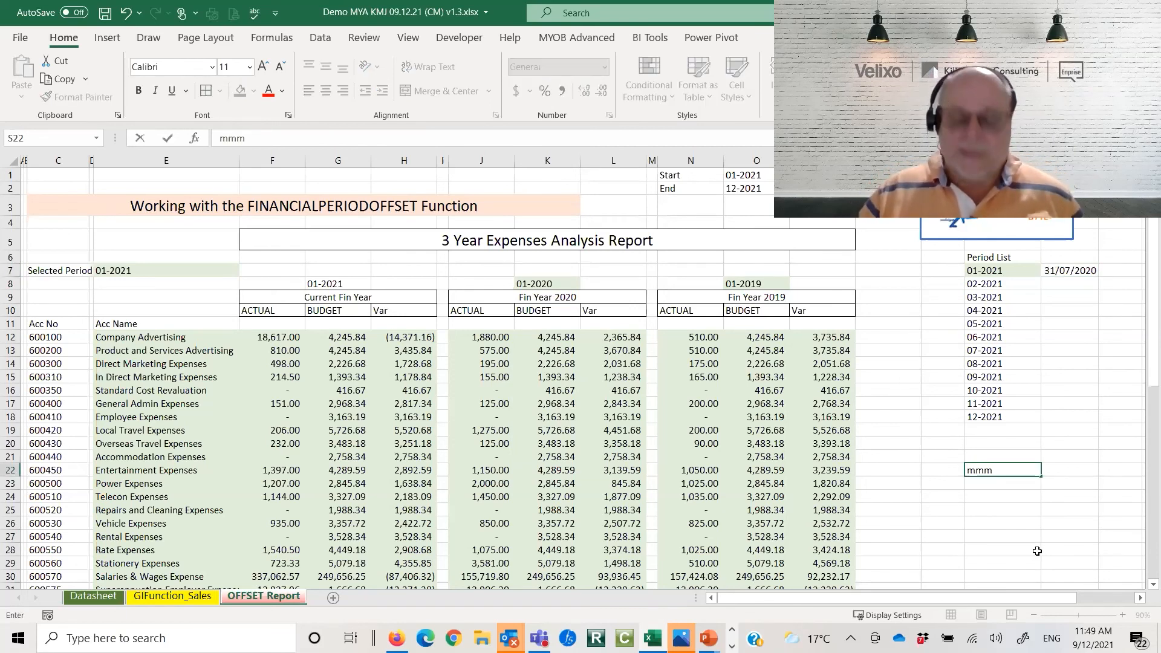
pyautogui.write(',')
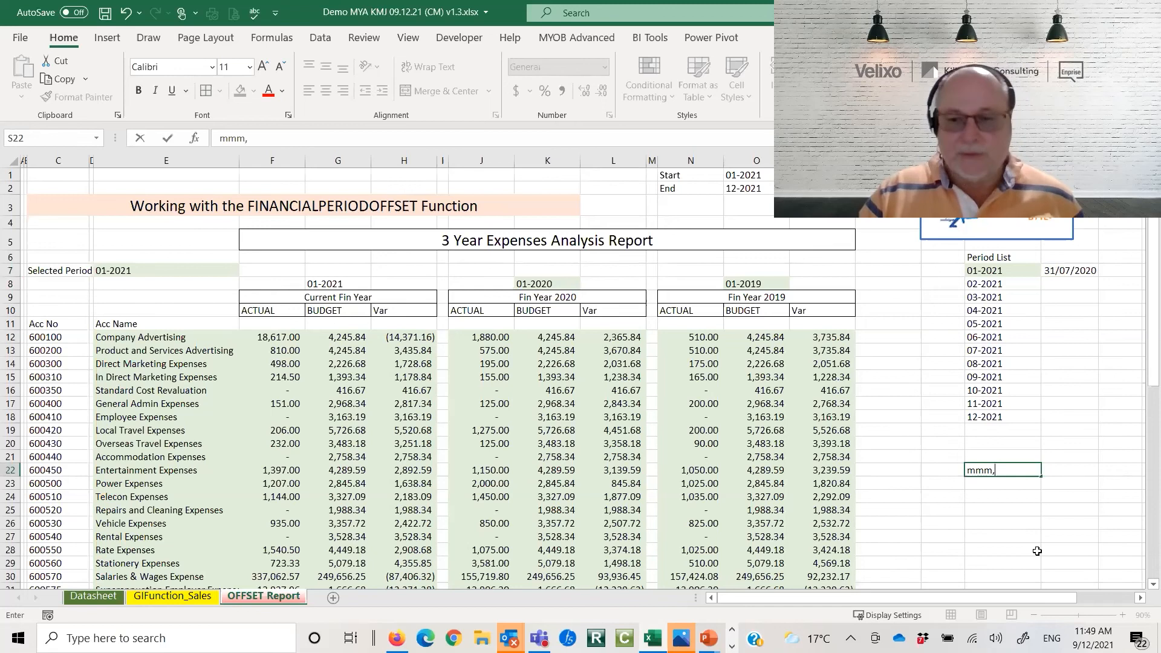
pyautogui.write('YYY')
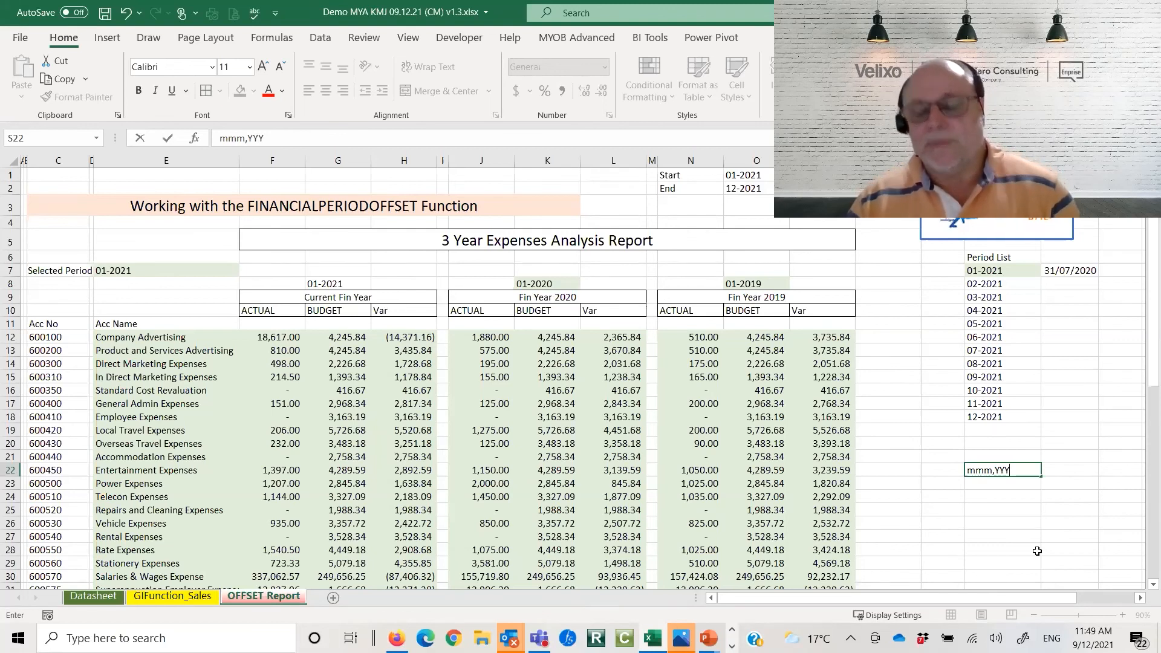
pyautogui.press('BackSpace')
pyautogui.press('BackSpace')
pyautogui.press('BackSpace')
pyautogui.press('BackSpace')
pyautogui.press('BackSpace')
pyautogui.press('BackSpace')
pyautogui.press('BackSpace')
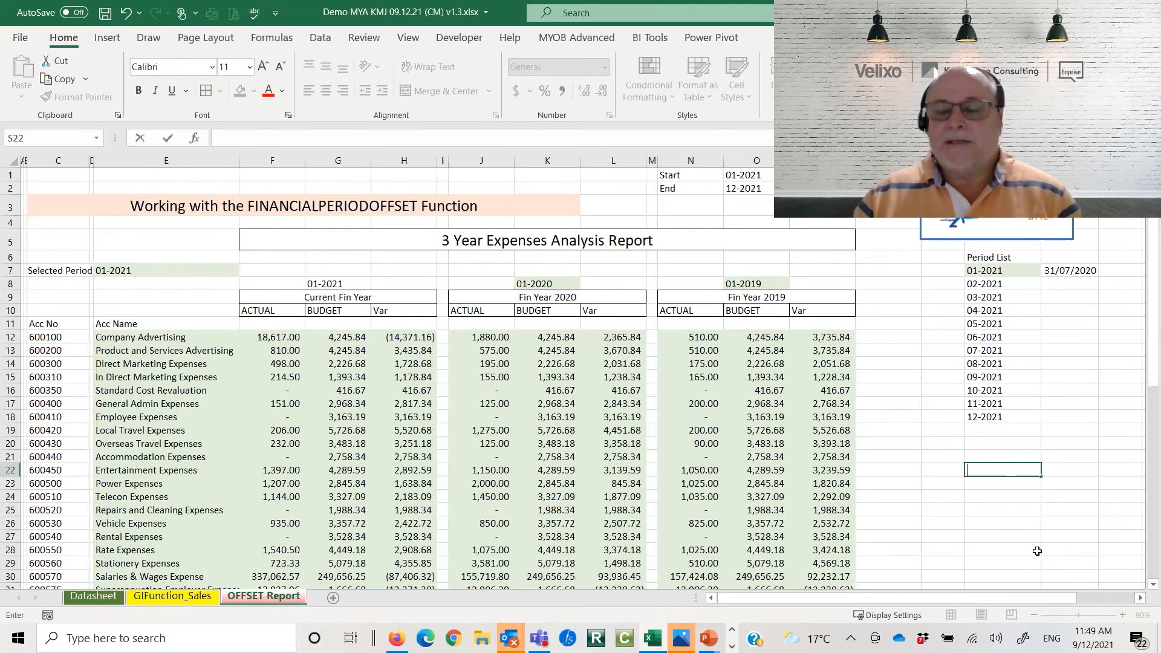
pyautogui.click(1006, 455)
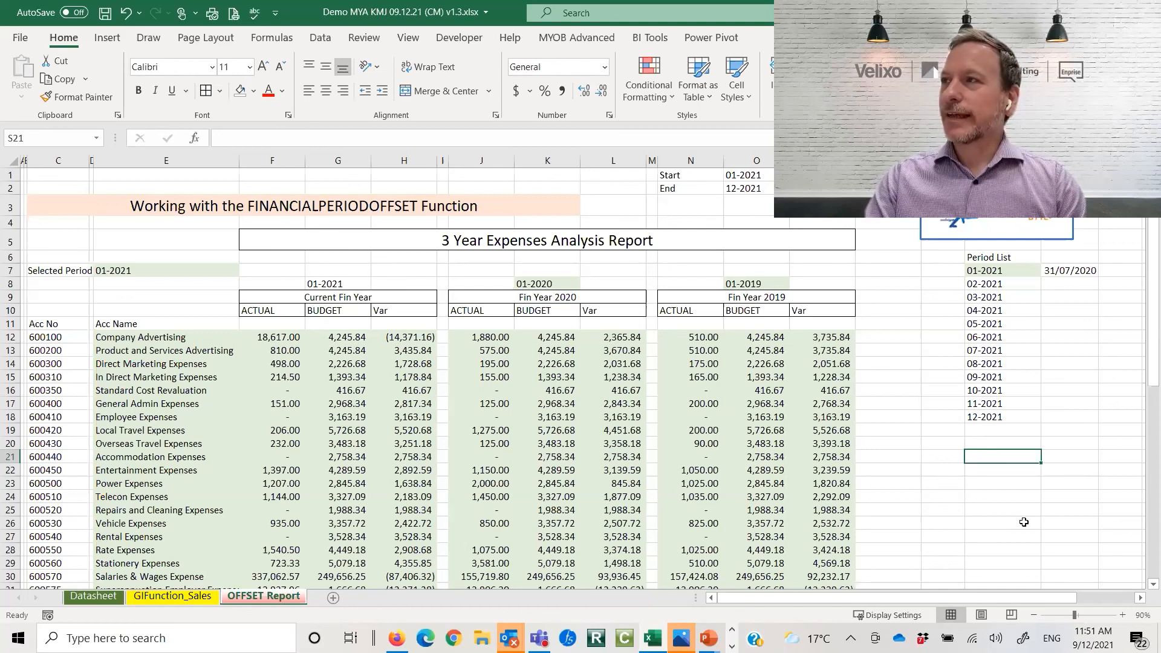
# Switch to the running PowerPoint slide show and advance from the questions slide to the one-on-one contact slide
pyautogui.moveTo(707, 637)
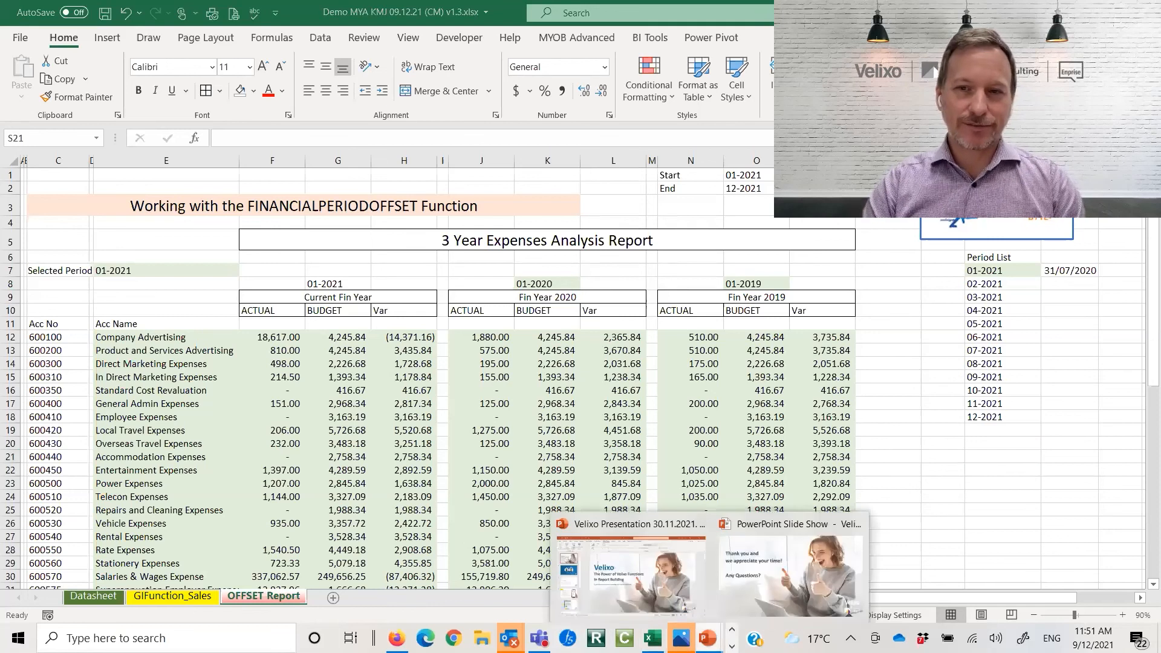
pyautogui.click(723, 567)
pyautogui.click(722, 567)
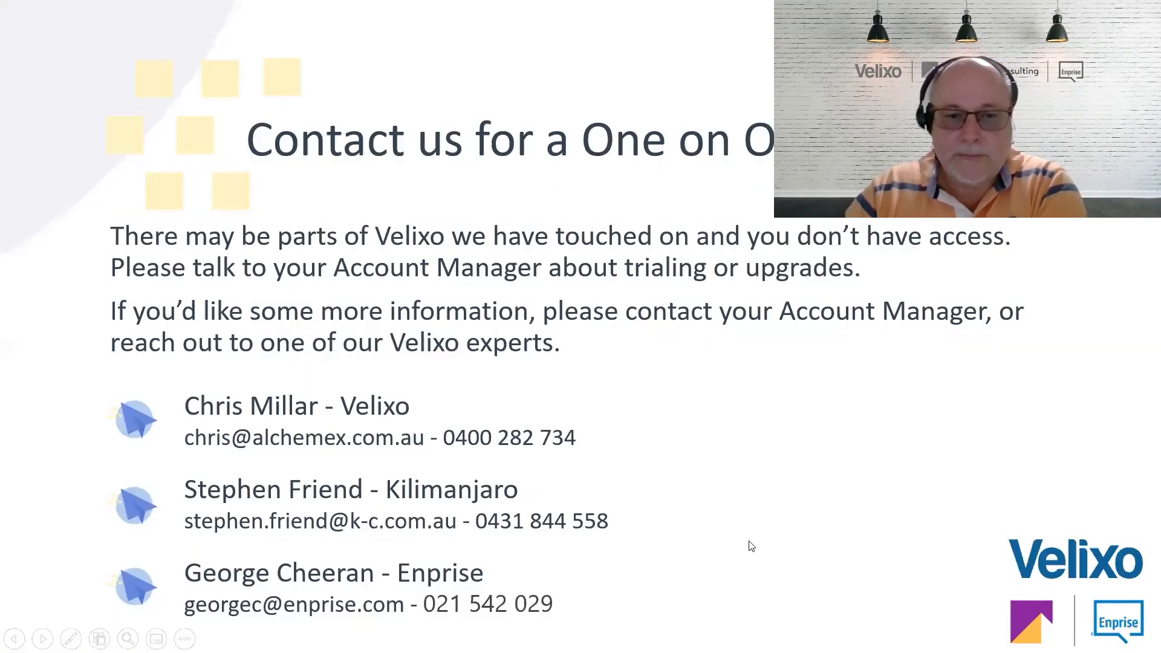